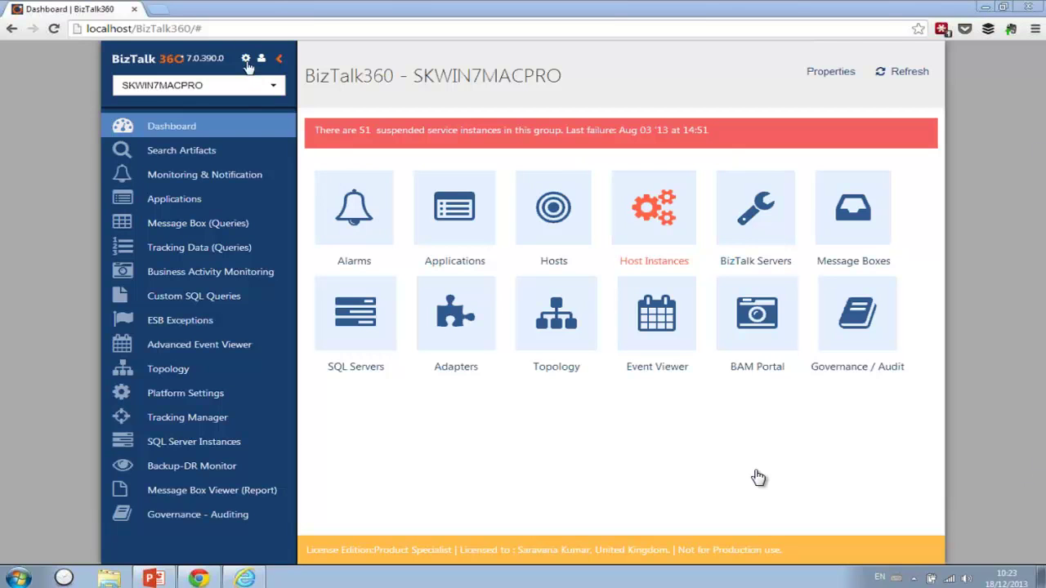
- Open the Manage Alarms page listing Oslo Demo, US Demo, NOBUG and NL Demo
click(242, 179)
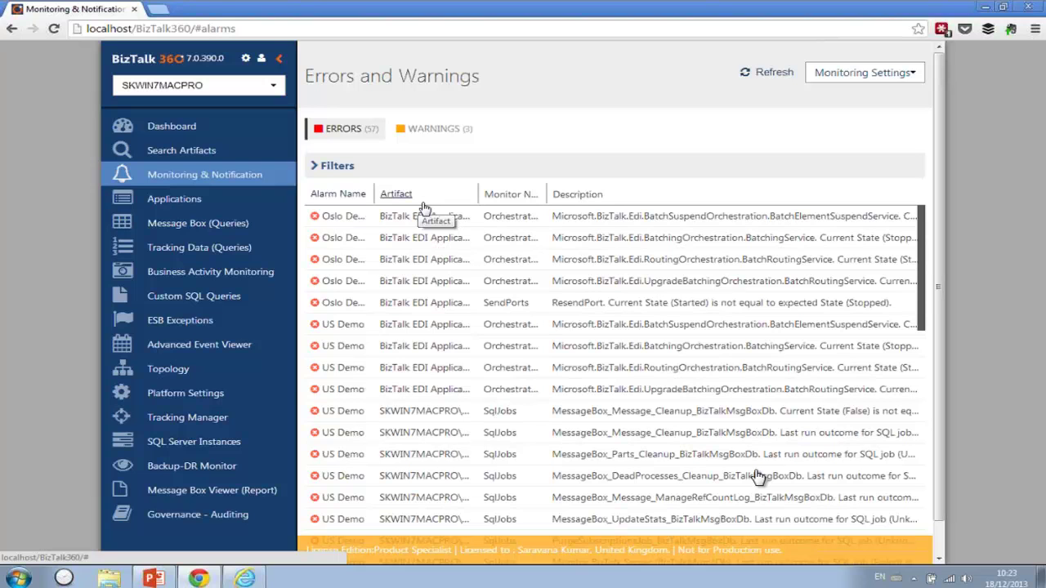
click(920, 75)
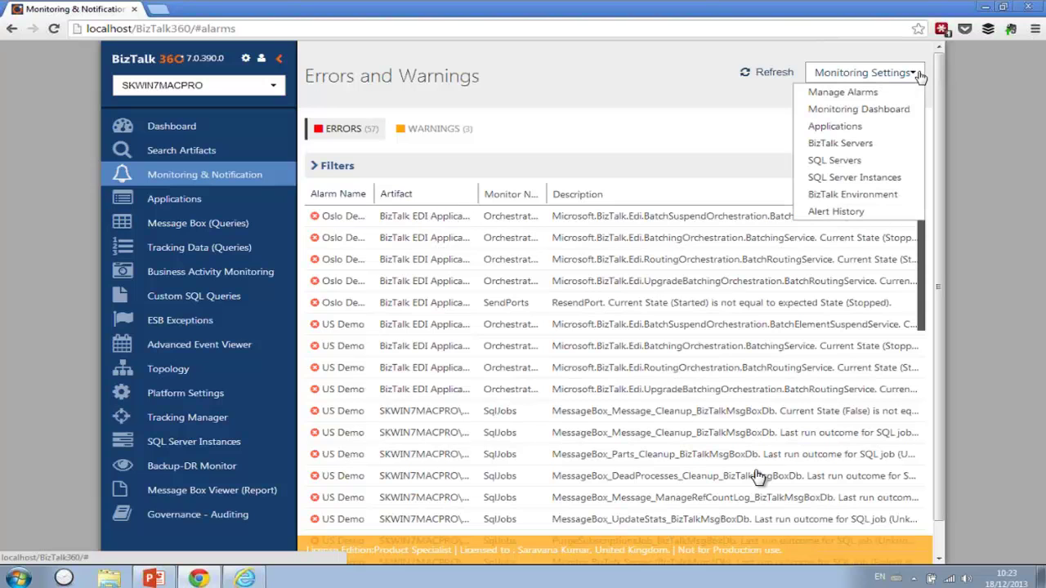
click(860, 93)
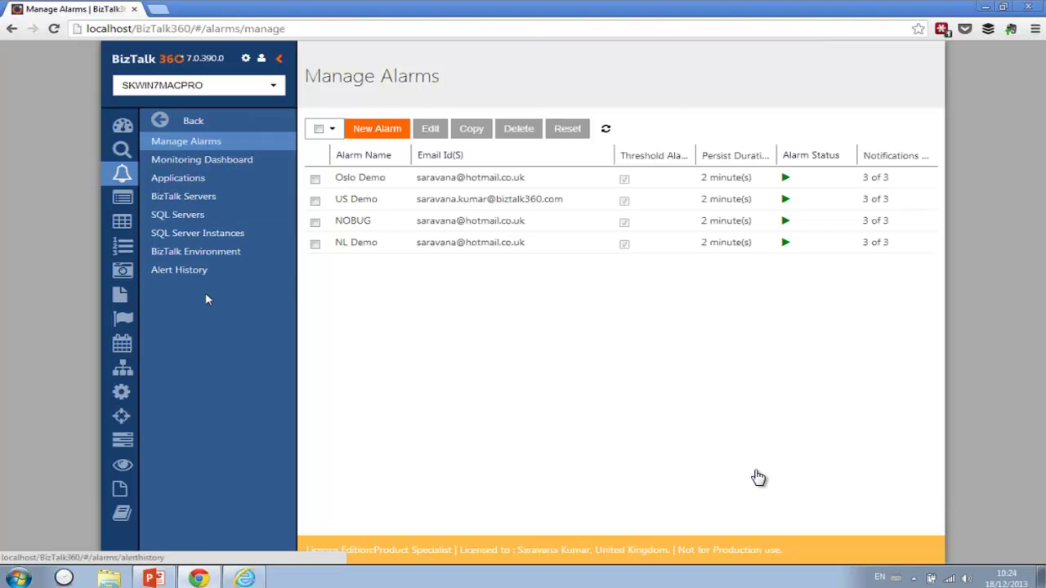
- Create a new alarm named 'DEC Demo', enter a recipient e-mail address, and continue to threshold alerts
click(378, 130)
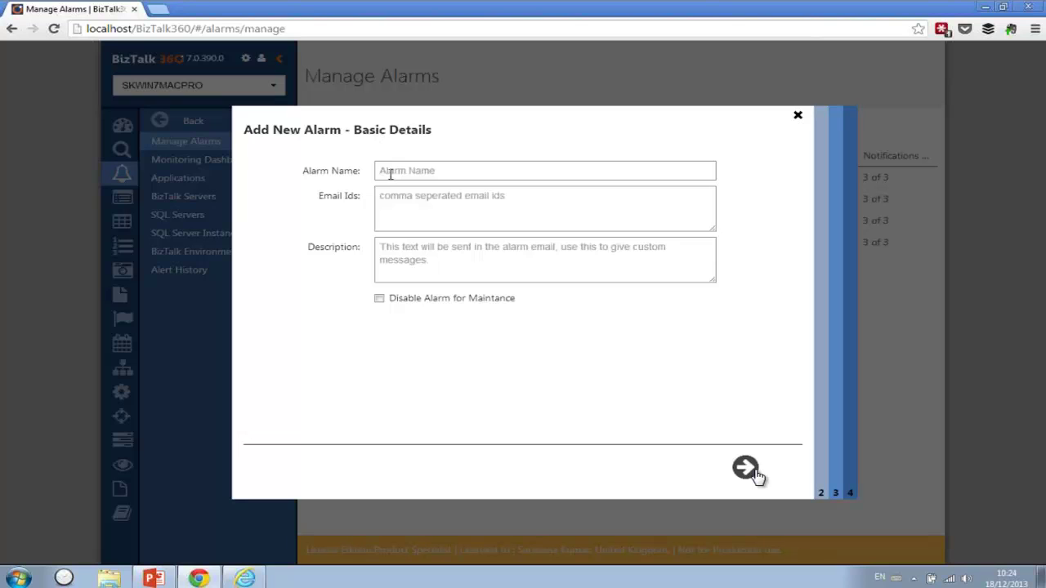
text(D)
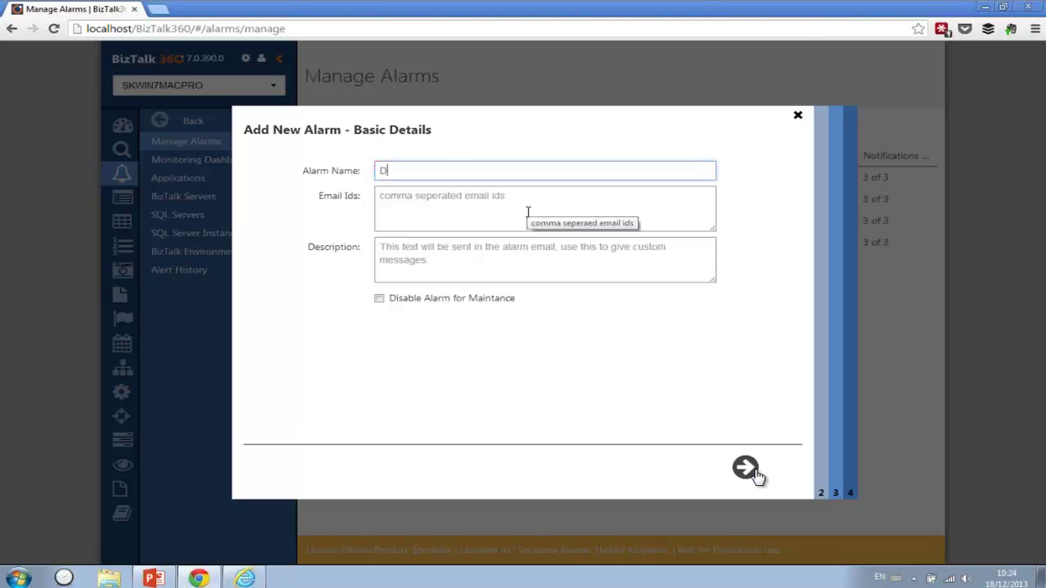
text(EC Demo)
click(496, 218)
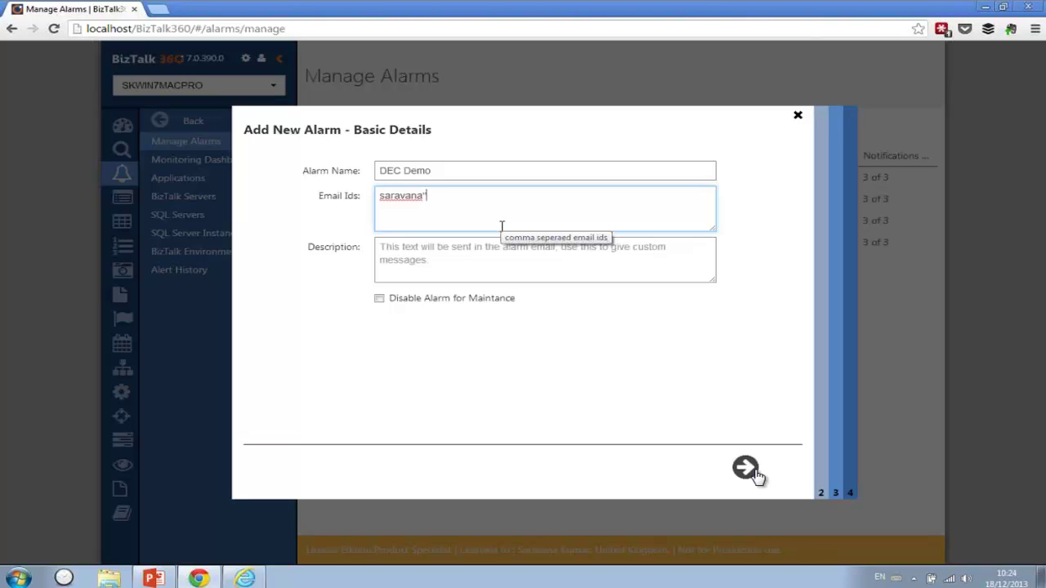
click(458, 259)
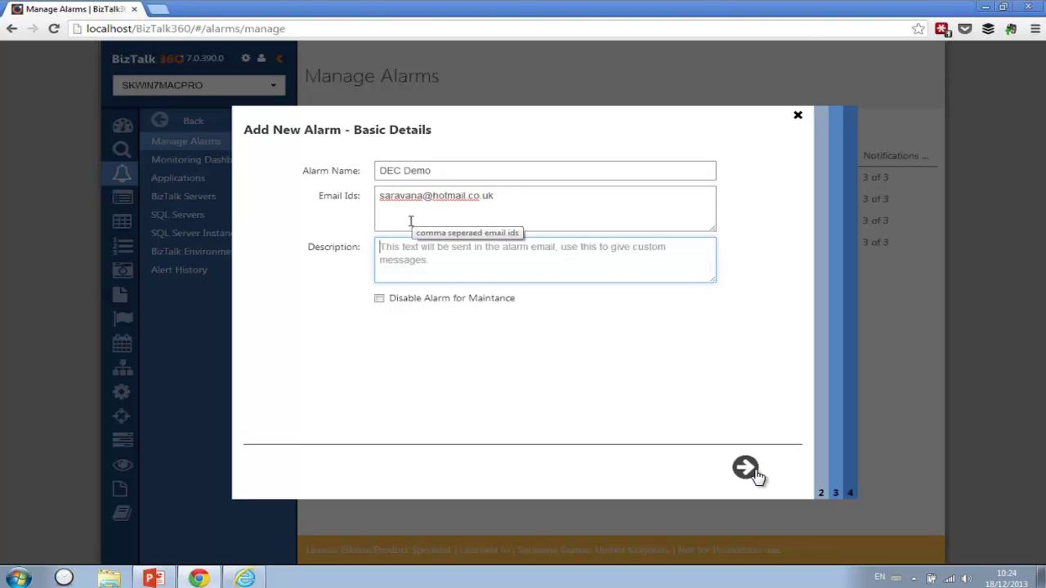
click(507, 202)
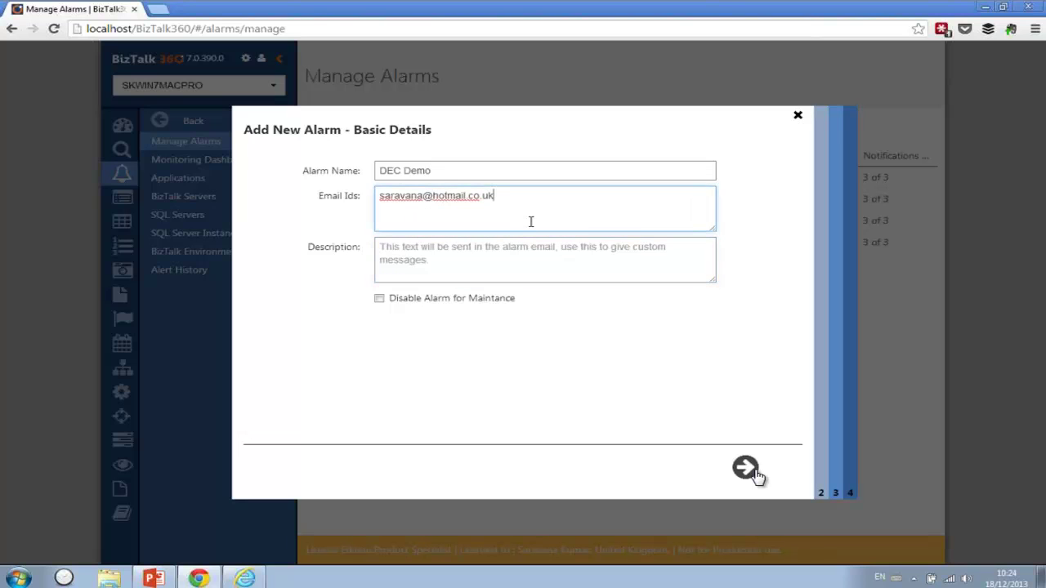
click(745, 467)
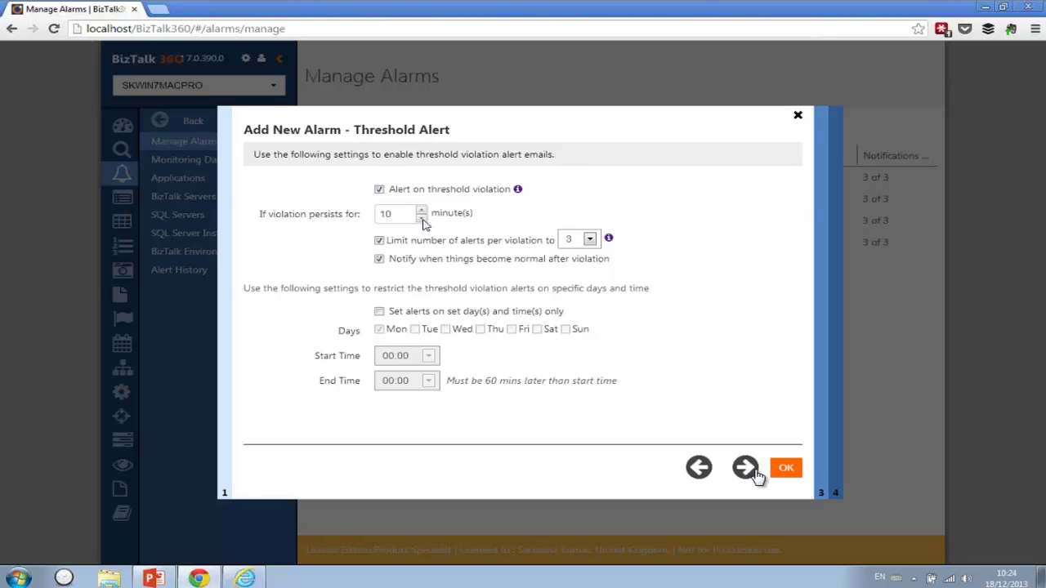
- Change the 'If violation persists for' time from 10 to 2 minutes
double_click(397, 214)
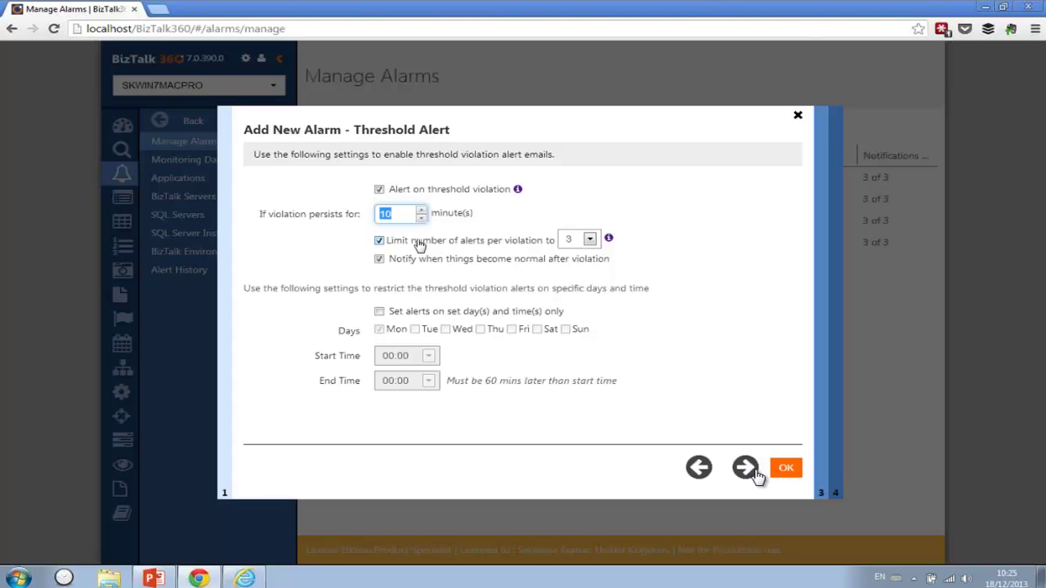
text(2)
- Leave the alerts-per-violation limit at 3 and continue to the Status Alert page
click(591, 242)
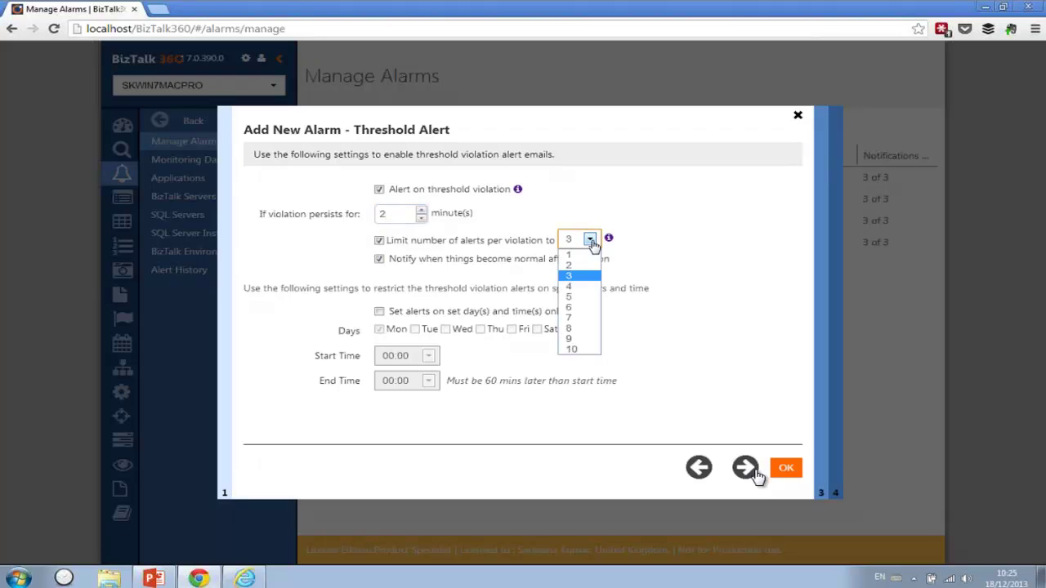
click(590, 242)
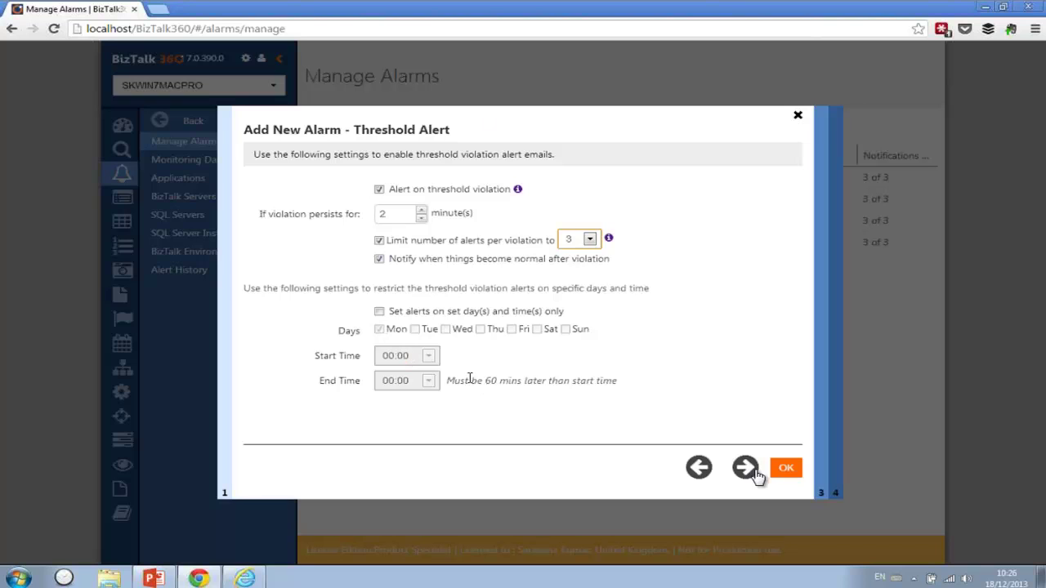
drag(388, 211, 370, 213)
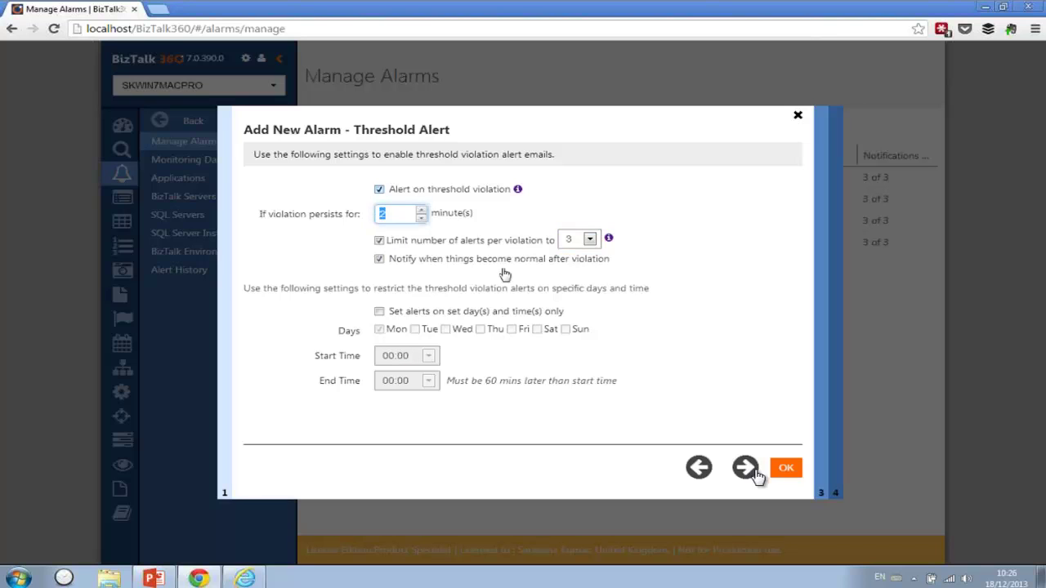
click(746, 470)
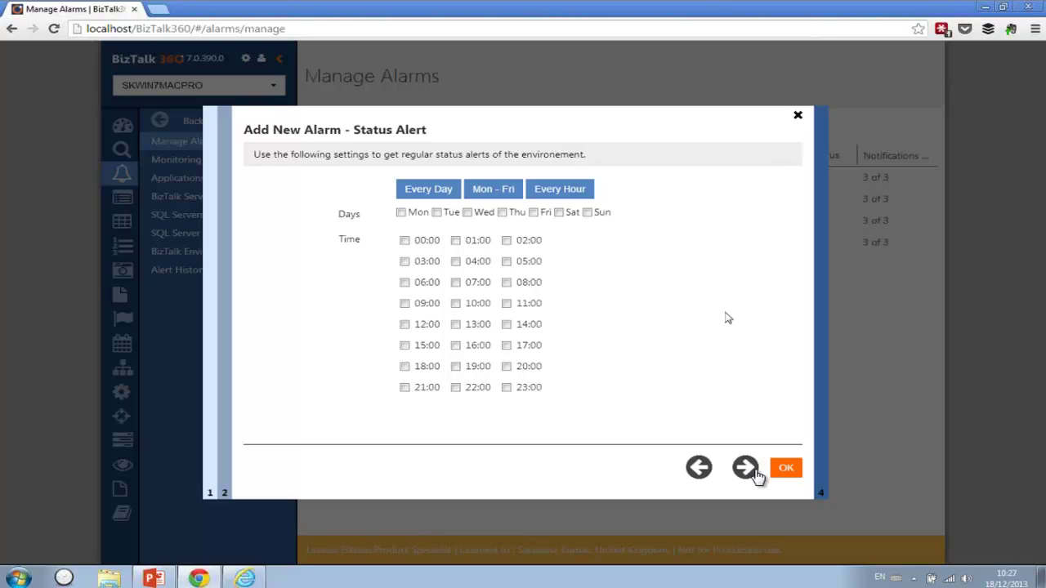
- Send status alerts Monday to Friday at 10:00, then continue to the Advanced page
click(508, 191)
click(455, 303)
click(751, 469)
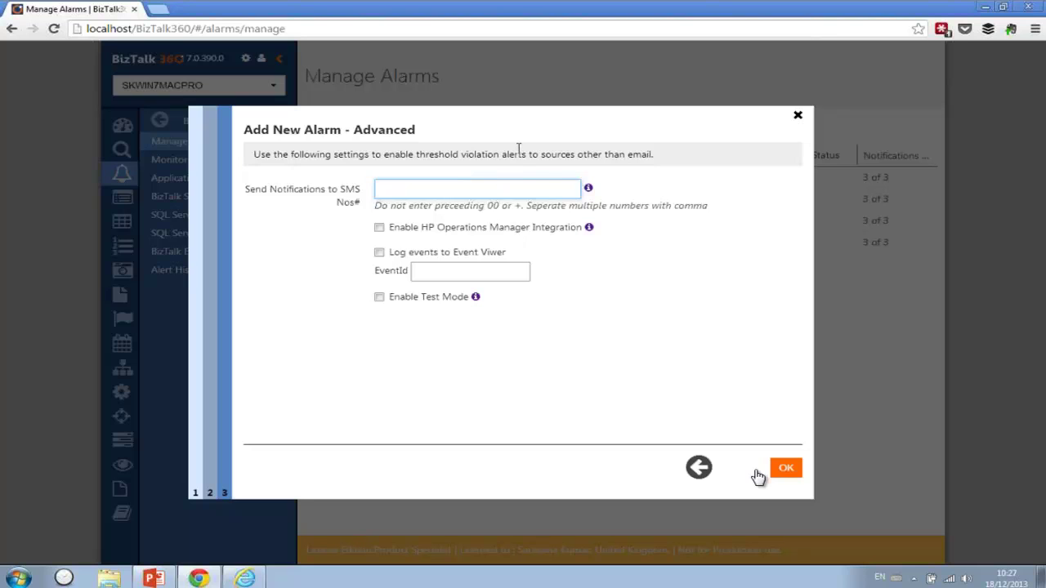
- Leave HP Operations Manager integration disabled and save the DEC Demo alarm
click(380, 229)
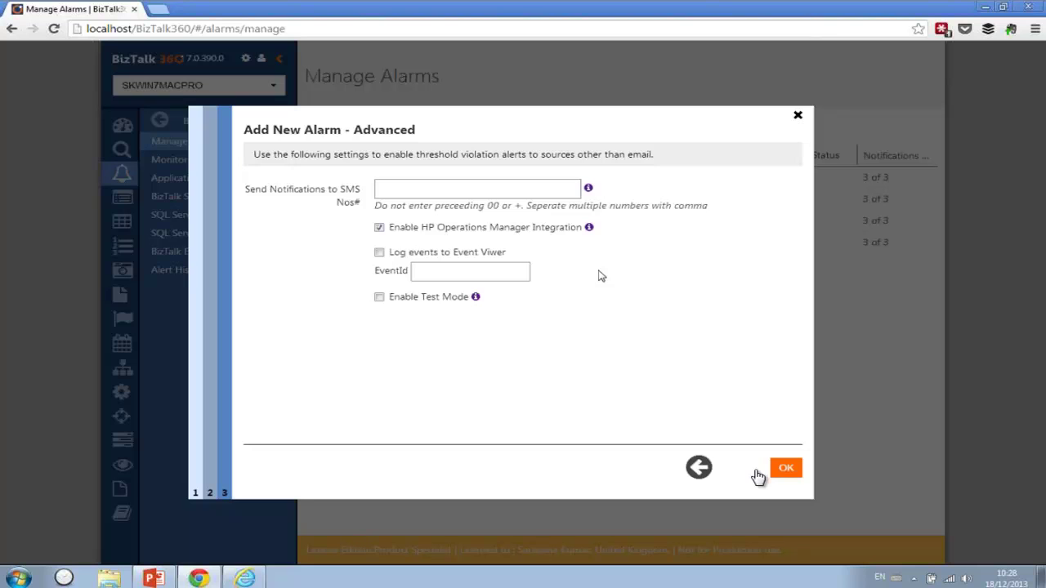
click(380, 229)
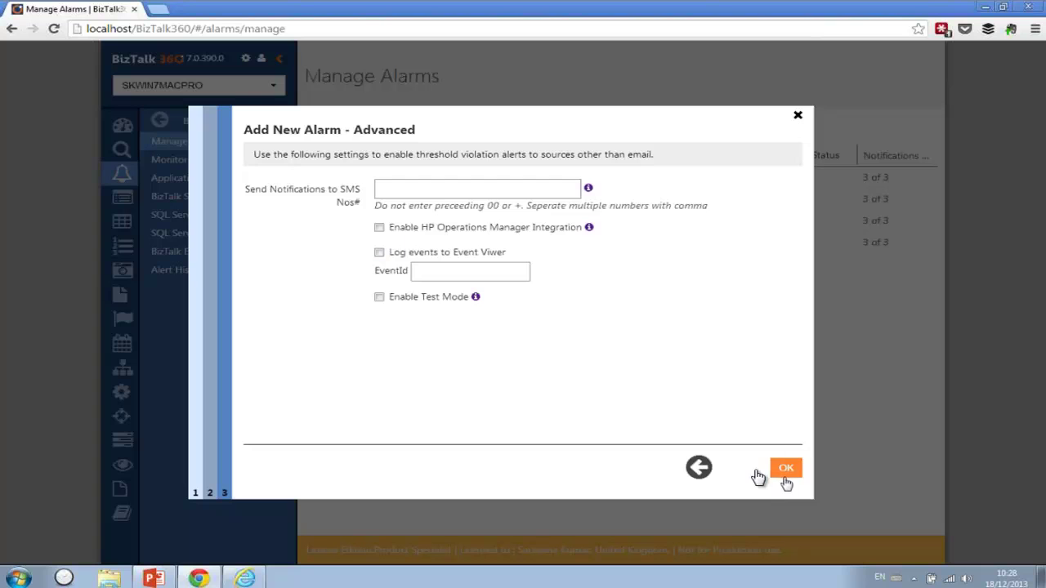
click(786, 470)
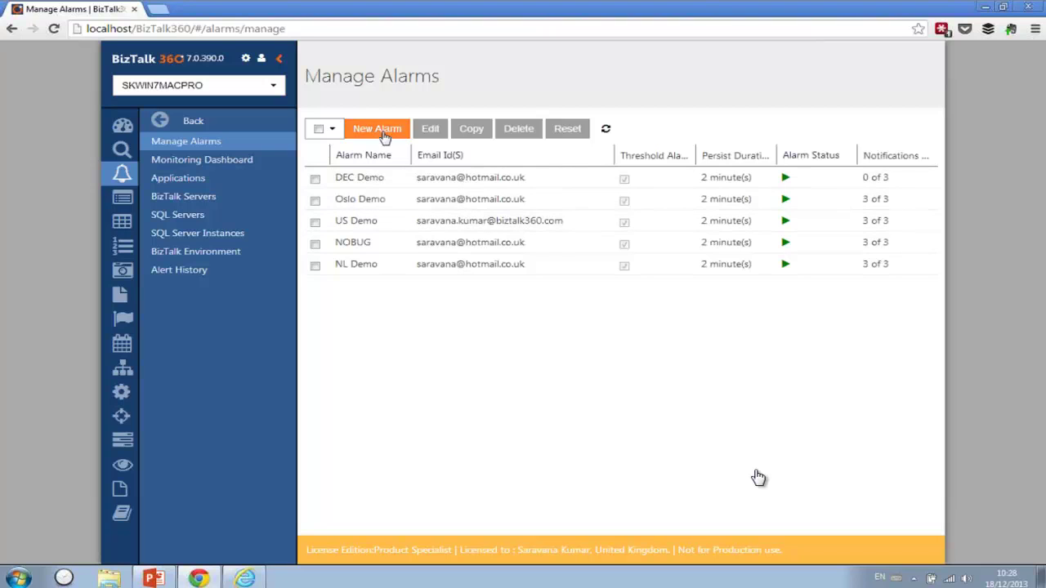
- Open BizTalk EDI Application's alarm monitoring with DEC Demo as the configured alarm
click(193, 181)
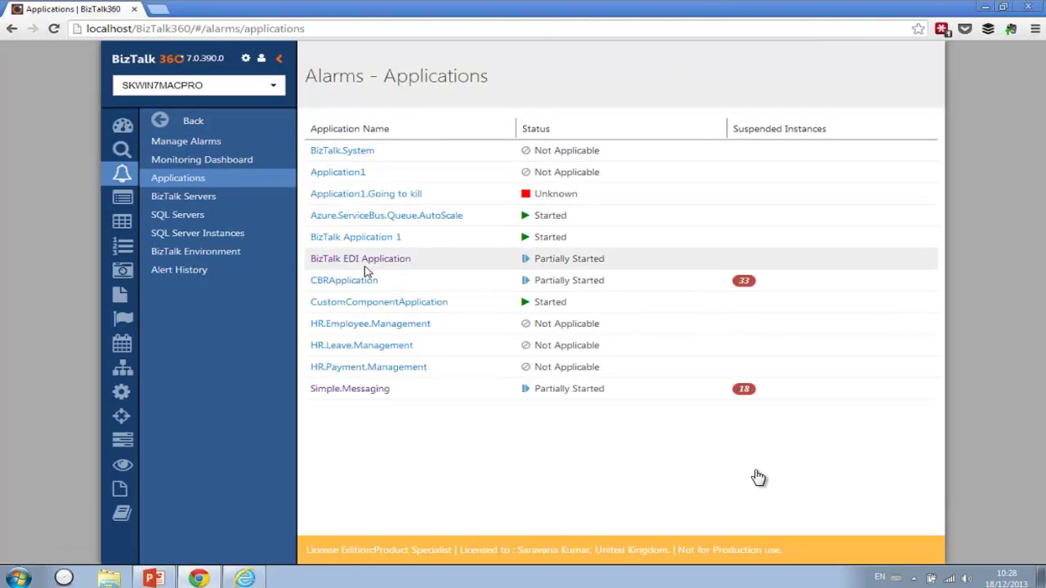
click(368, 260)
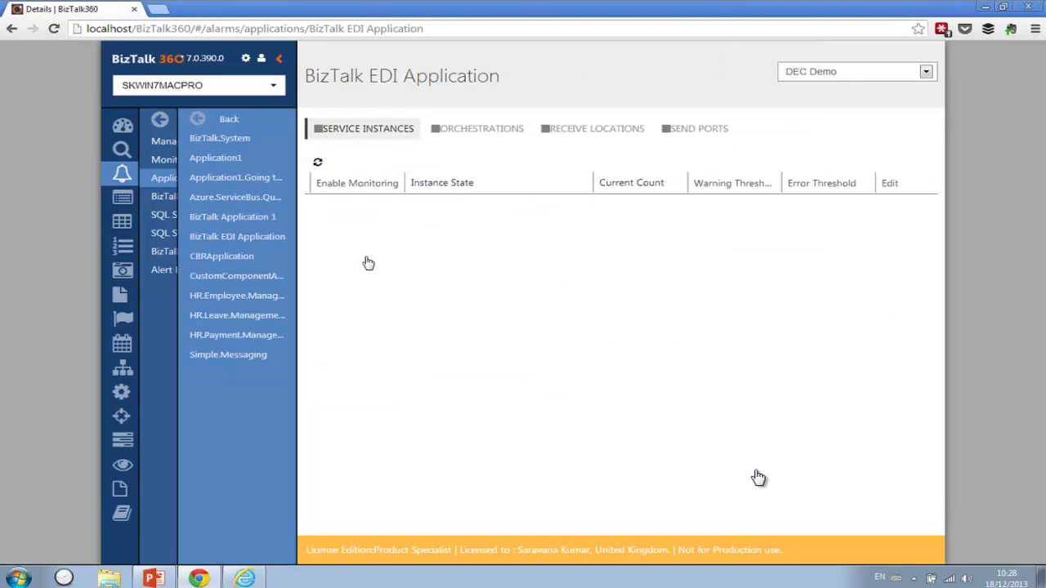
click(822, 75)
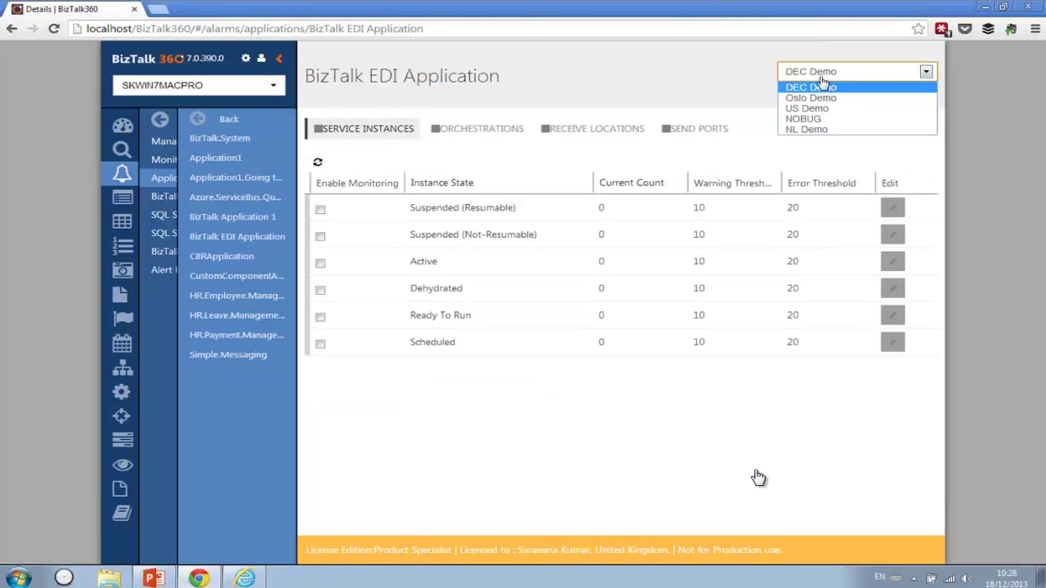
click(817, 87)
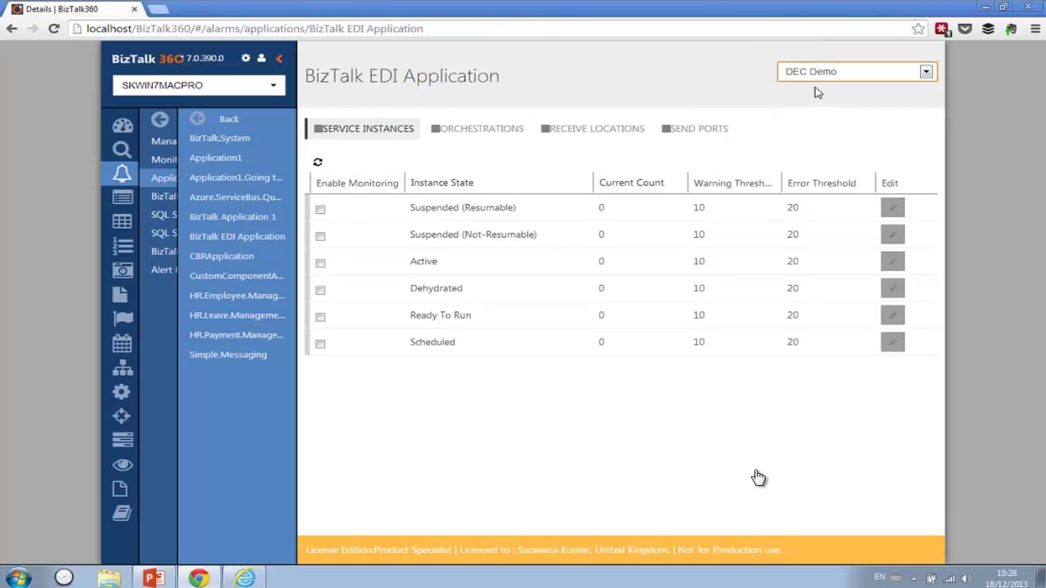
- Set the expected state of all four orchestrations to Started
click(574, 138)
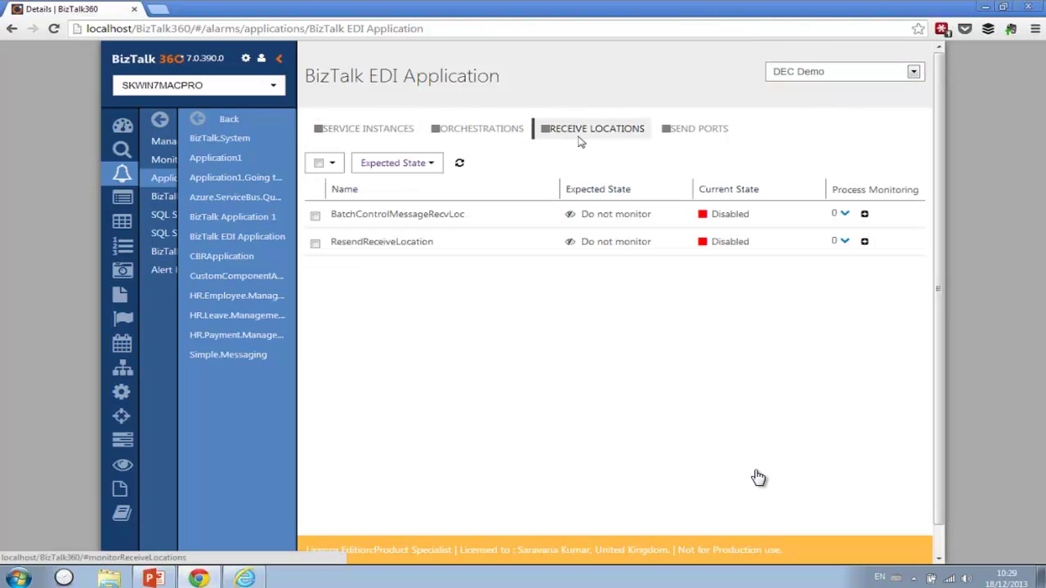
click(477, 129)
click(318, 164)
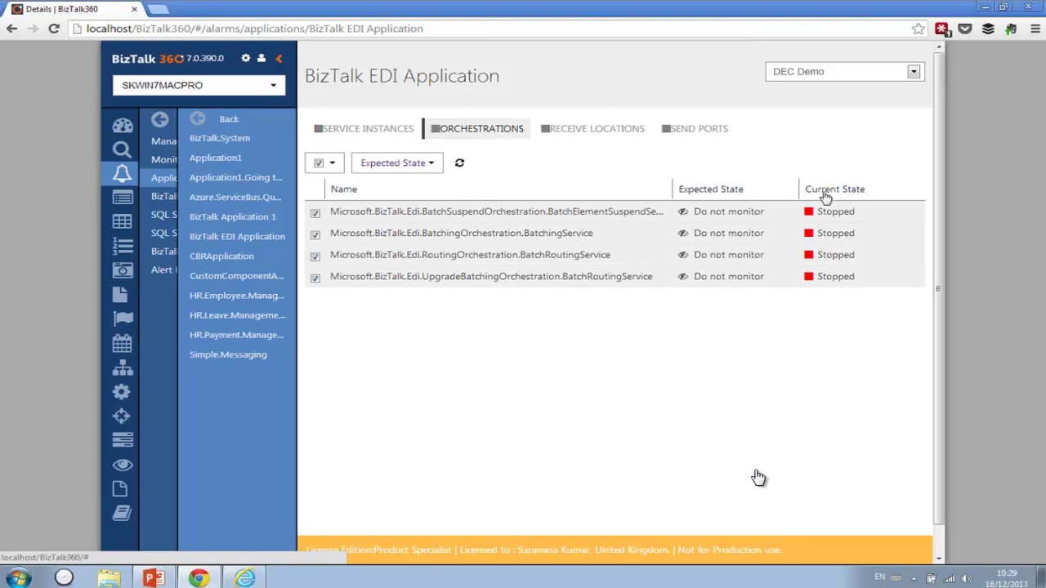
click(432, 164)
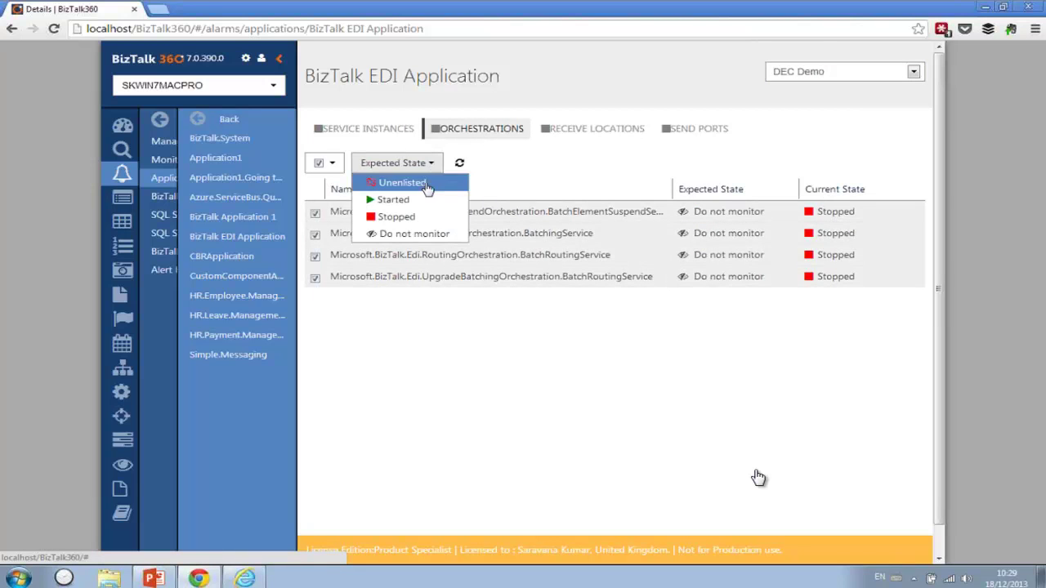
click(407, 200)
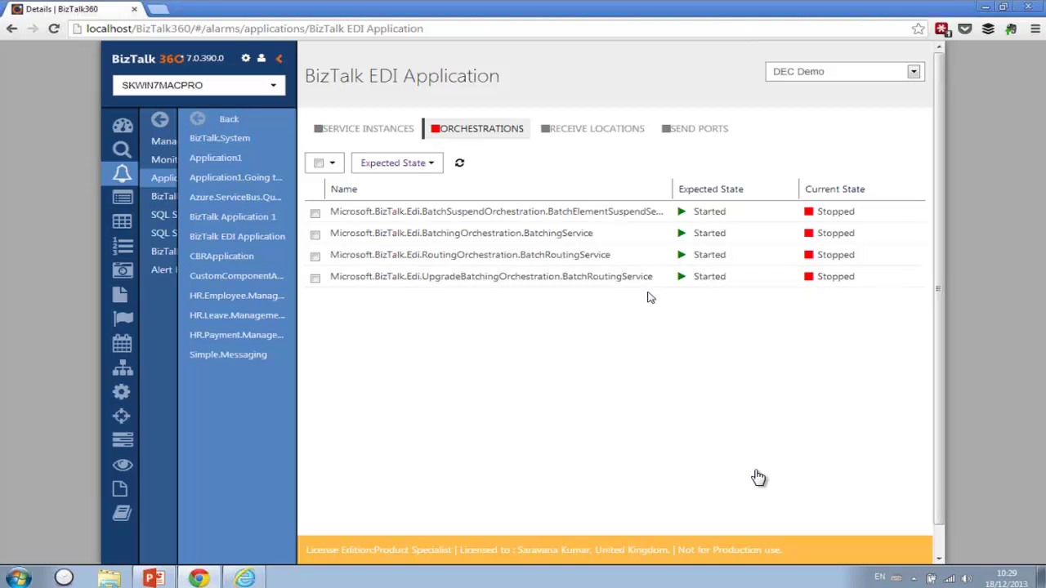
click(717, 132)
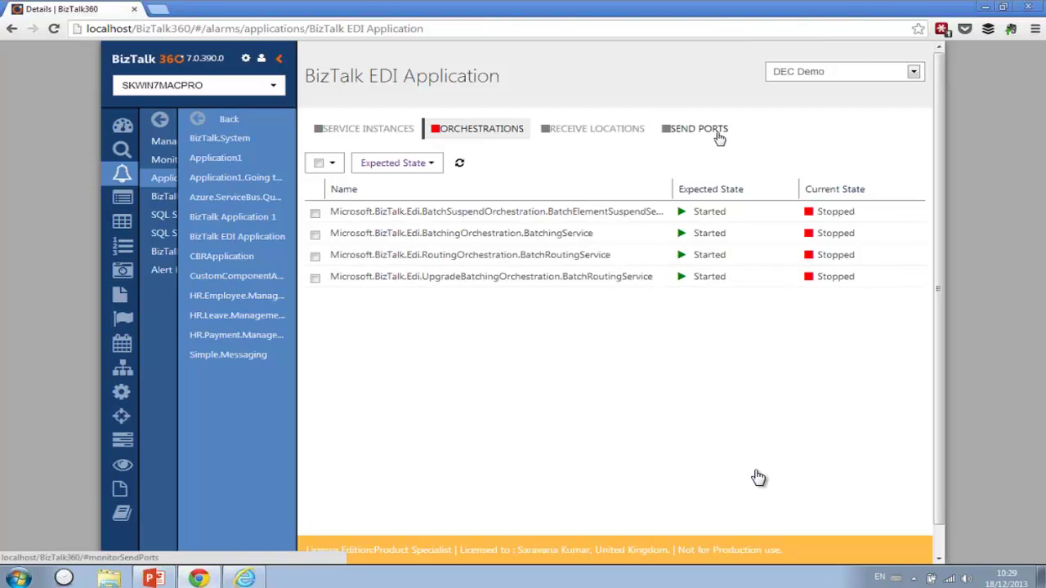
- Set the ResendPort send port's expected state to Started
click(314, 215)
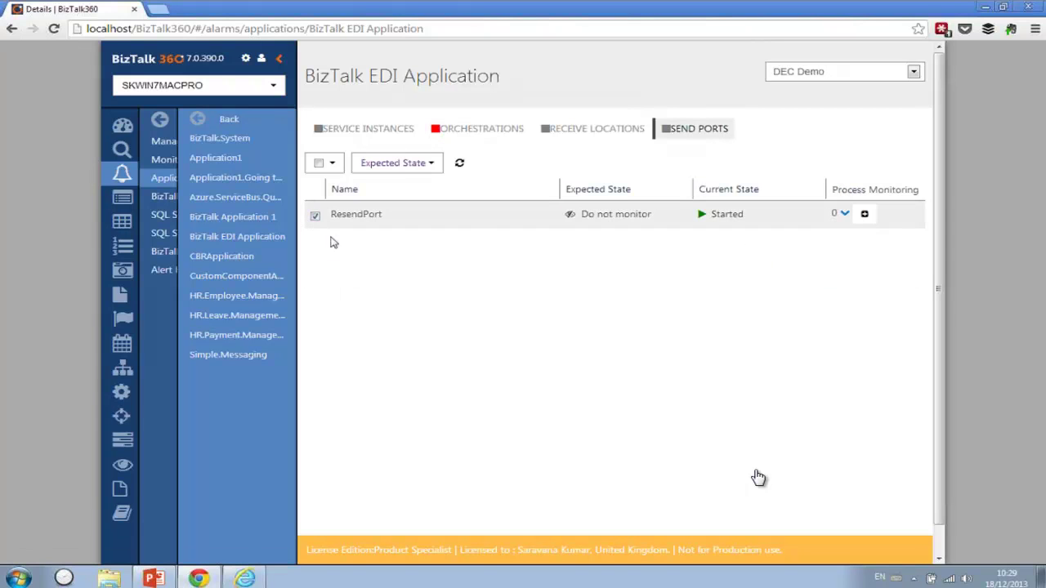
click(391, 165)
click(404, 201)
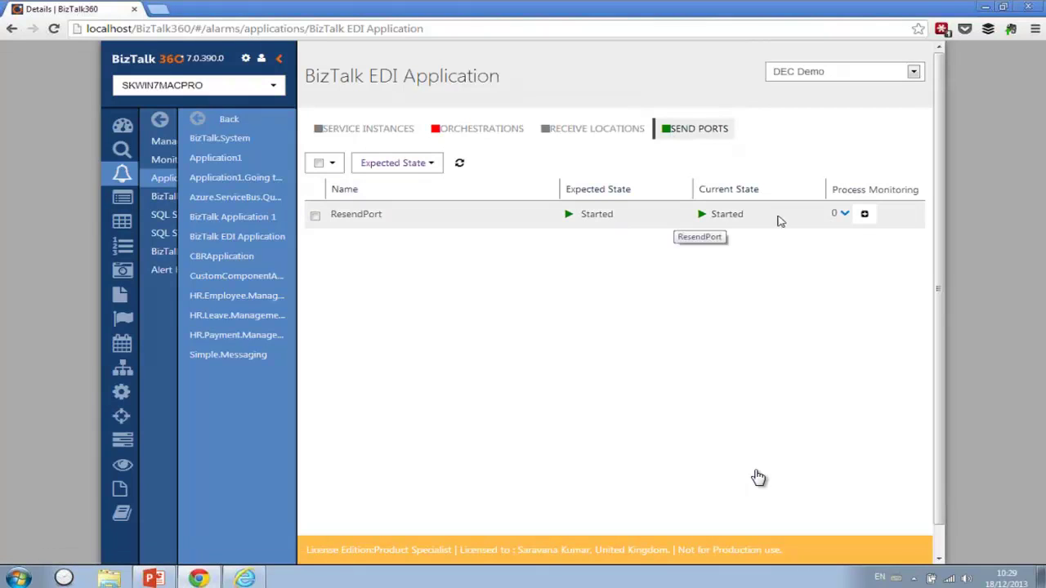
- Set the BatchControlMessageRecvLoc receive location's expected state to Enabled
click(619, 132)
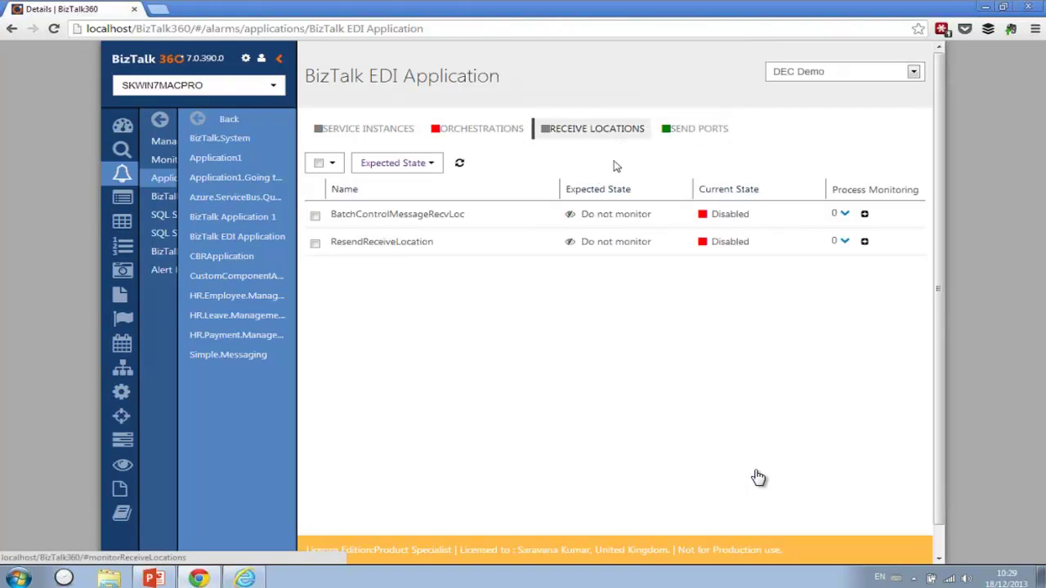
click(315, 216)
click(389, 168)
click(388, 182)
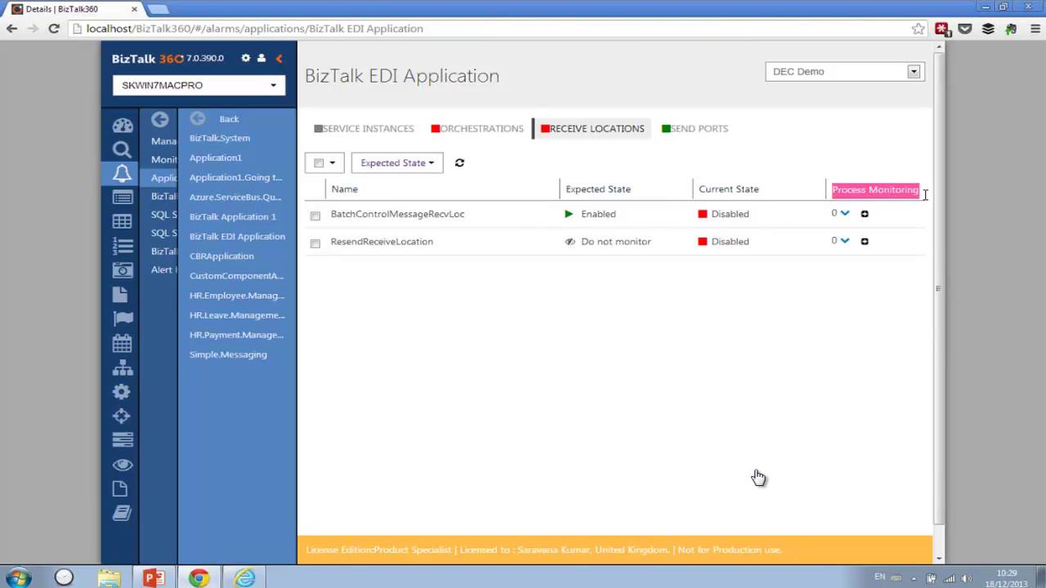
- Add process monitor '5 message': at least 5 executions every hour, 9 to 17, Monday–Friday
click(864, 216)
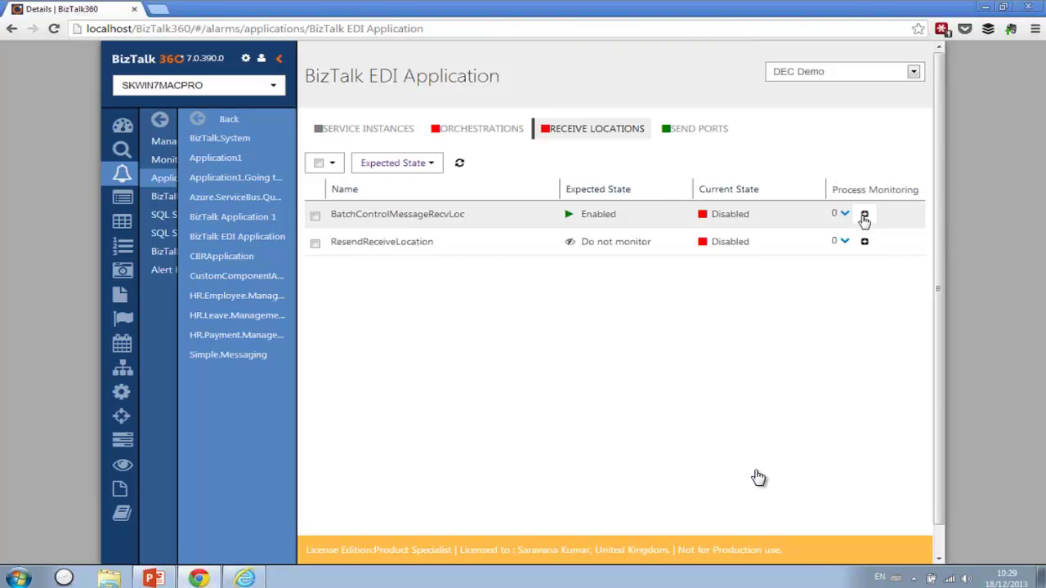
click(489, 220)
text(5 message)
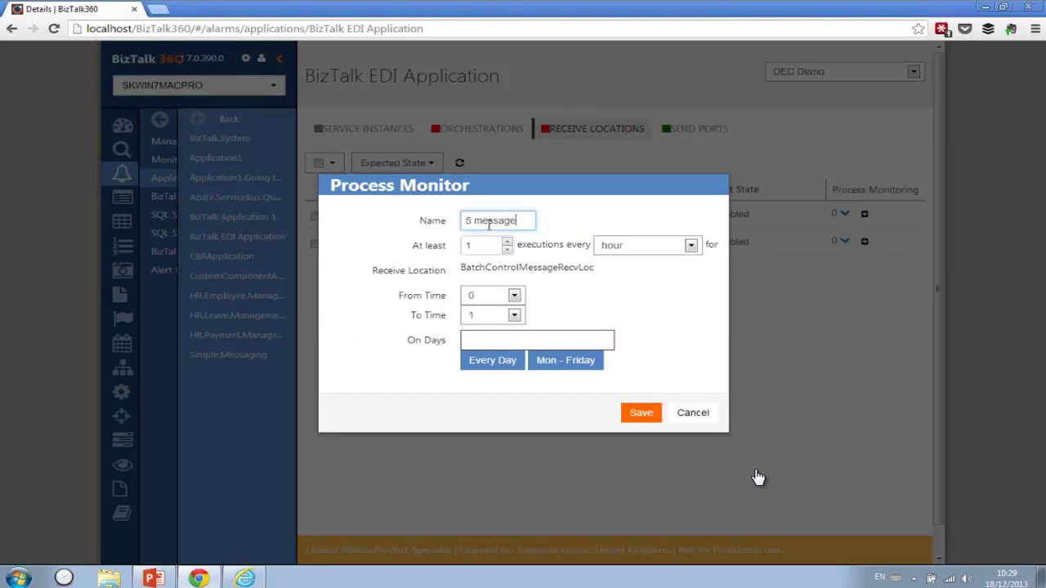
double_click(470, 248)
text(5)
click(691, 245)
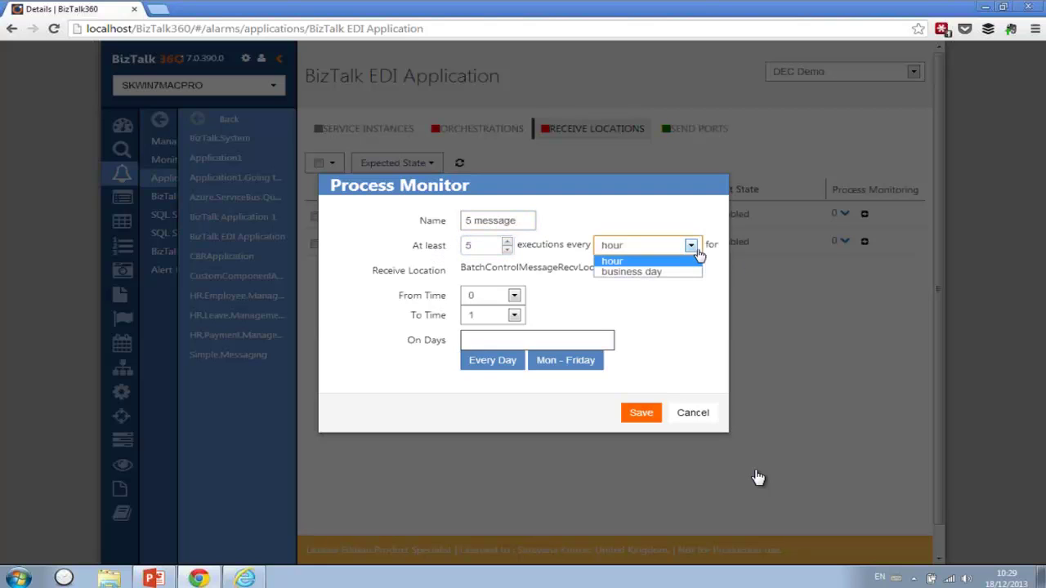
click(680, 262)
click(514, 296)
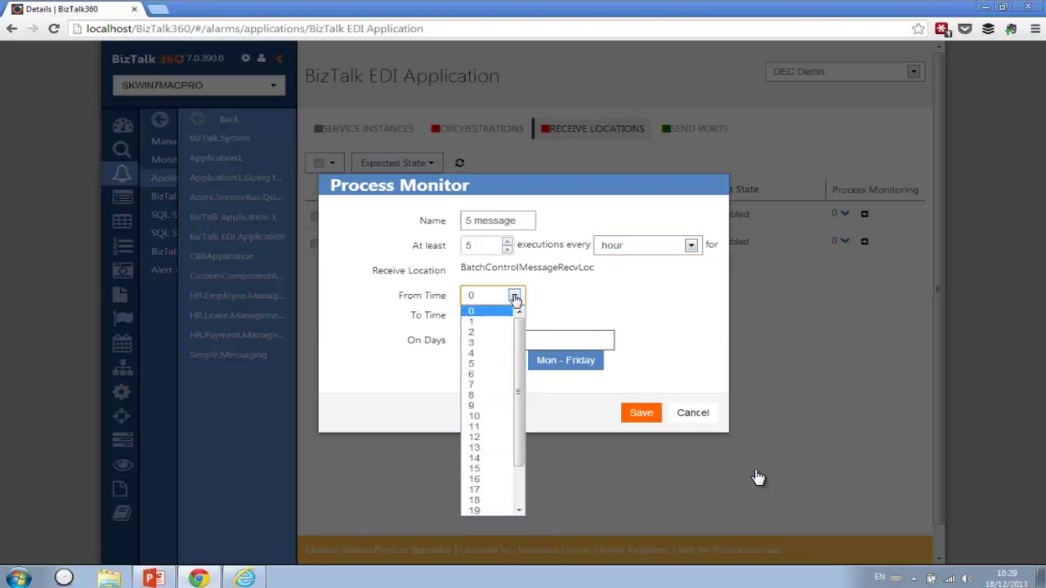
click(482, 406)
click(514, 316)
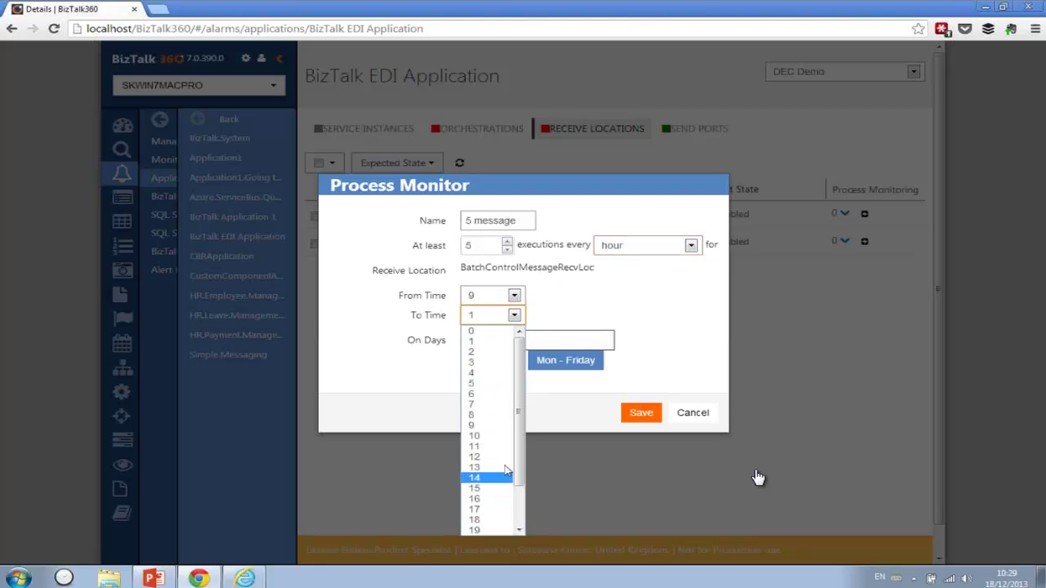
click(506, 509)
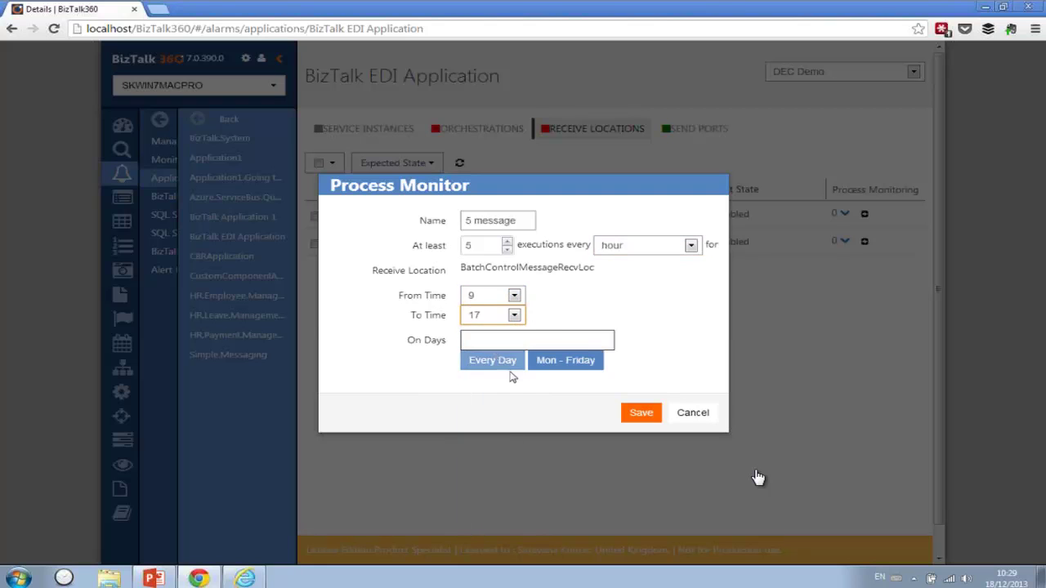
click(559, 367)
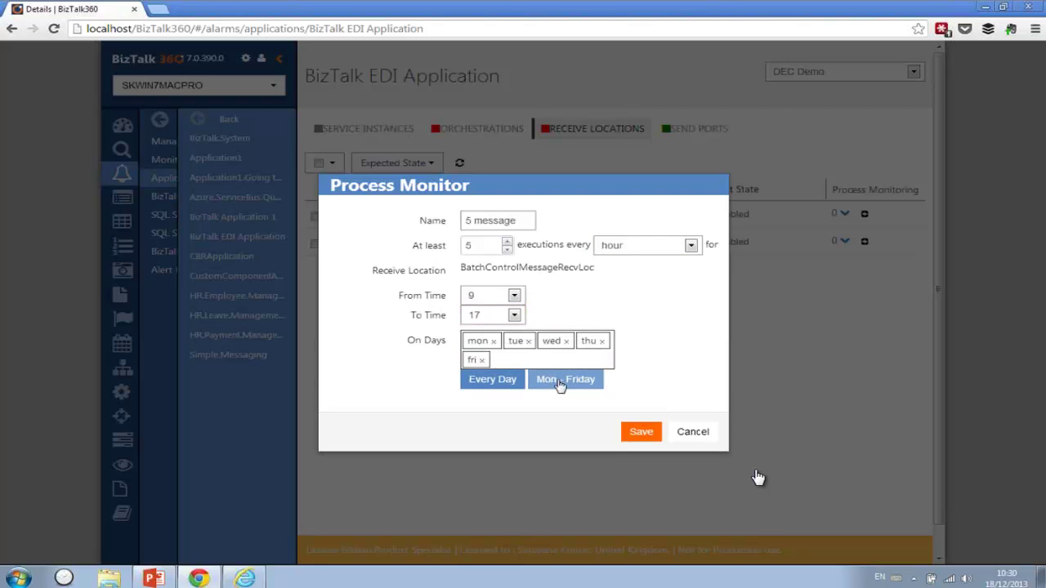
- Save the '5 message' monitor, review its settings, and open the Simple.Messaging application
click(642, 432)
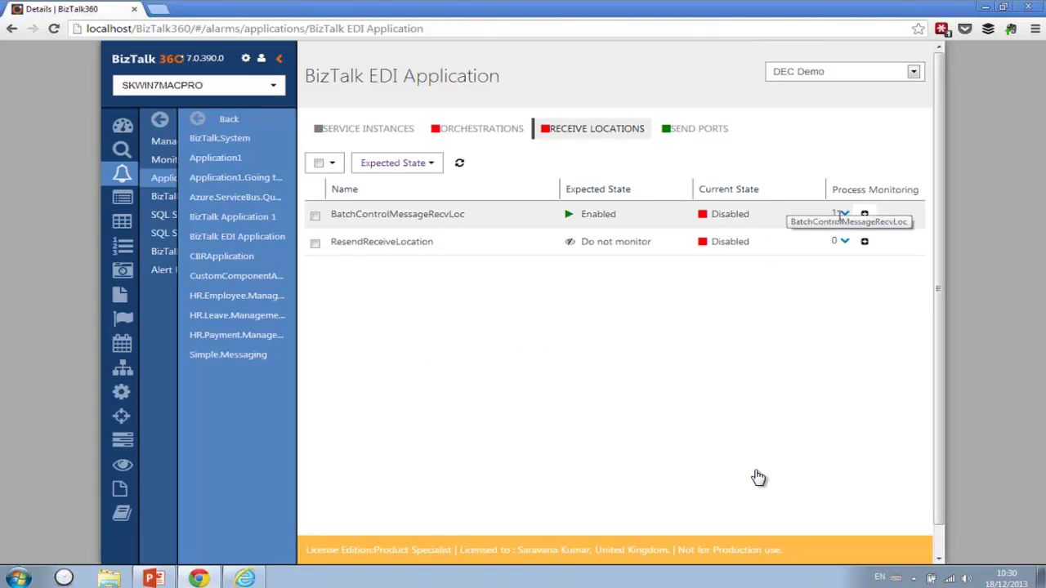
click(844, 213)
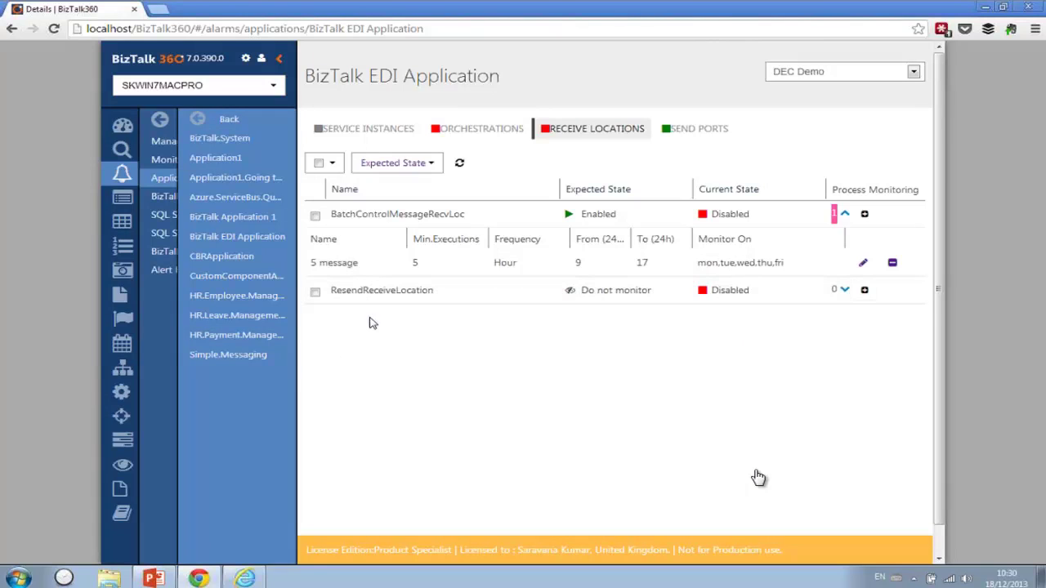
click(221, 357)
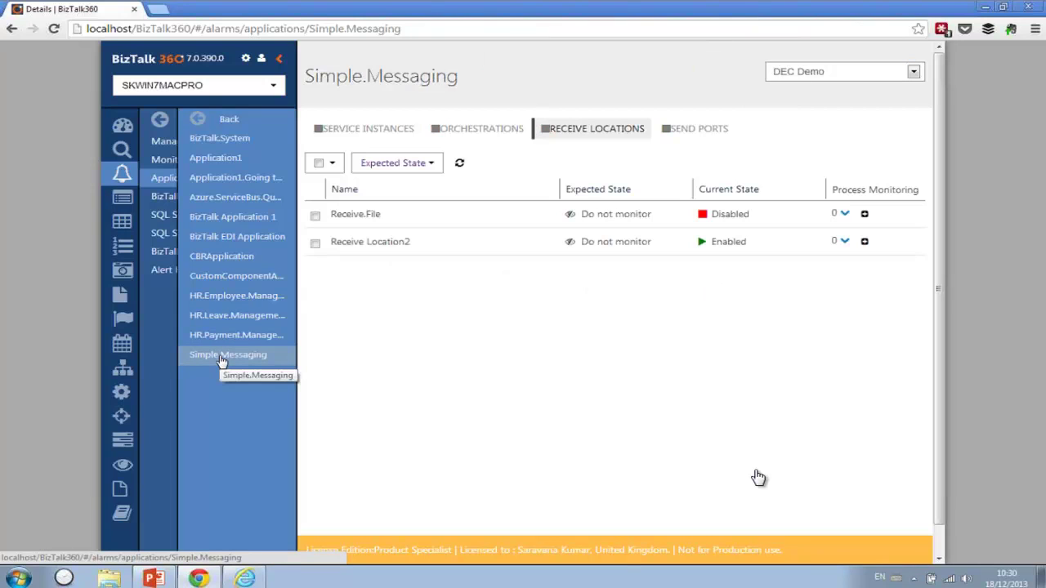
- Enable Suspended (Resumable) instance monitoring for Simple.Messaging, then select BizTalk Application 1
click(384, 130)
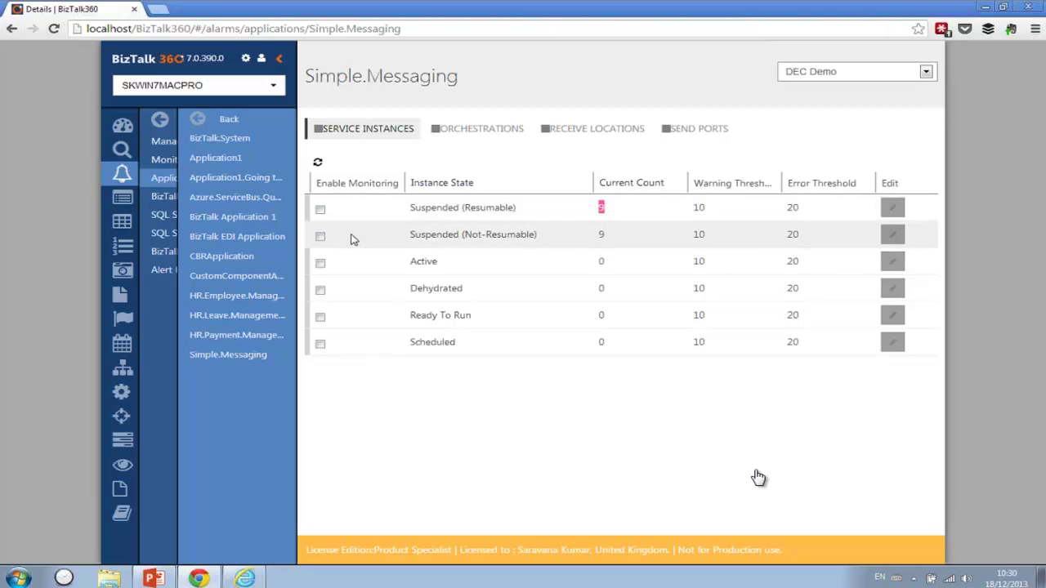
click(320, 210)
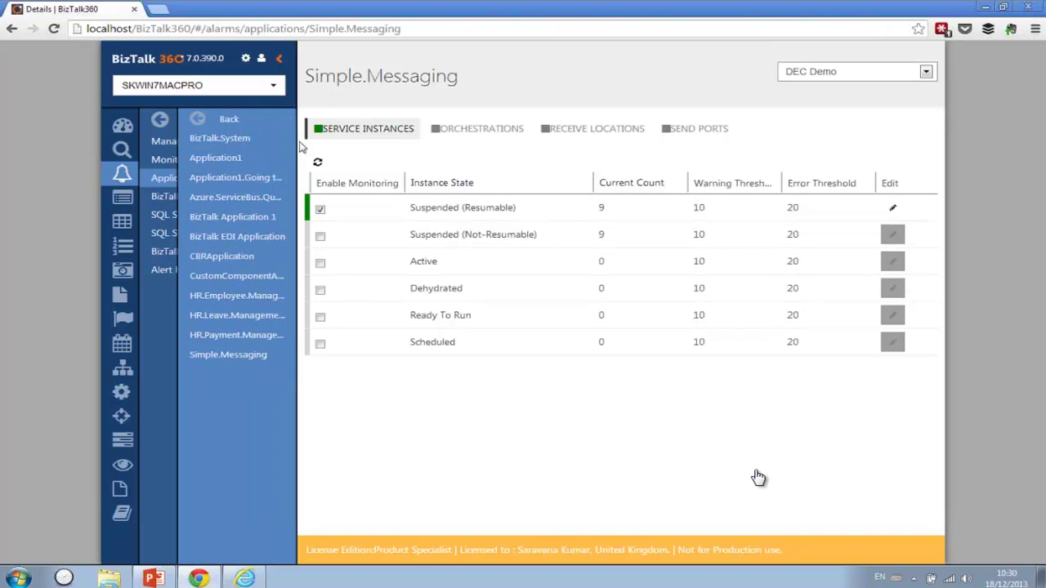
click(238, 220)
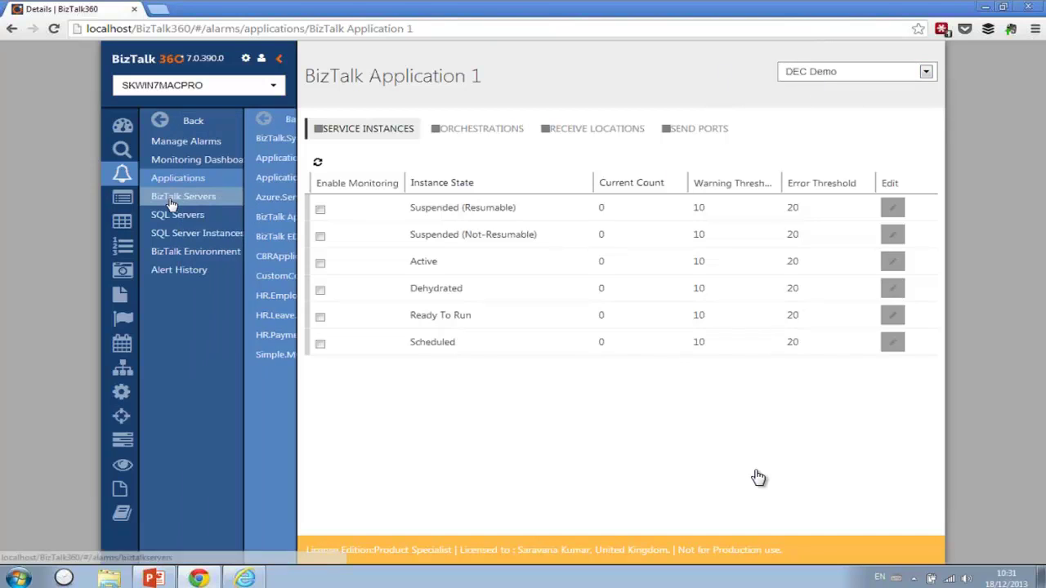
- Enable disk monitoring for server SKWIN7MACPRO with 20% warning and 10% error thresholds
click(173, 204)
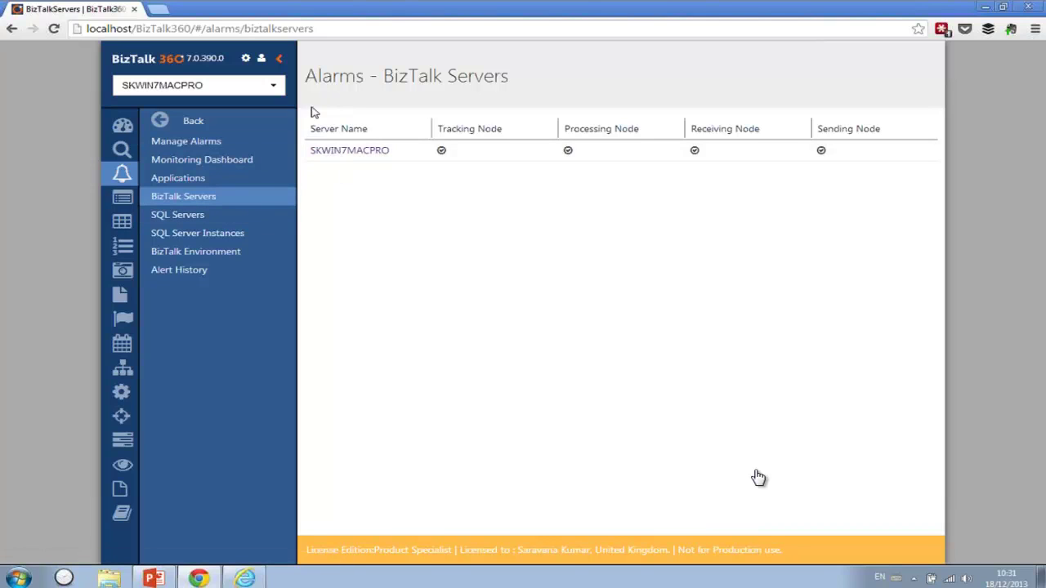
click(339, 151)
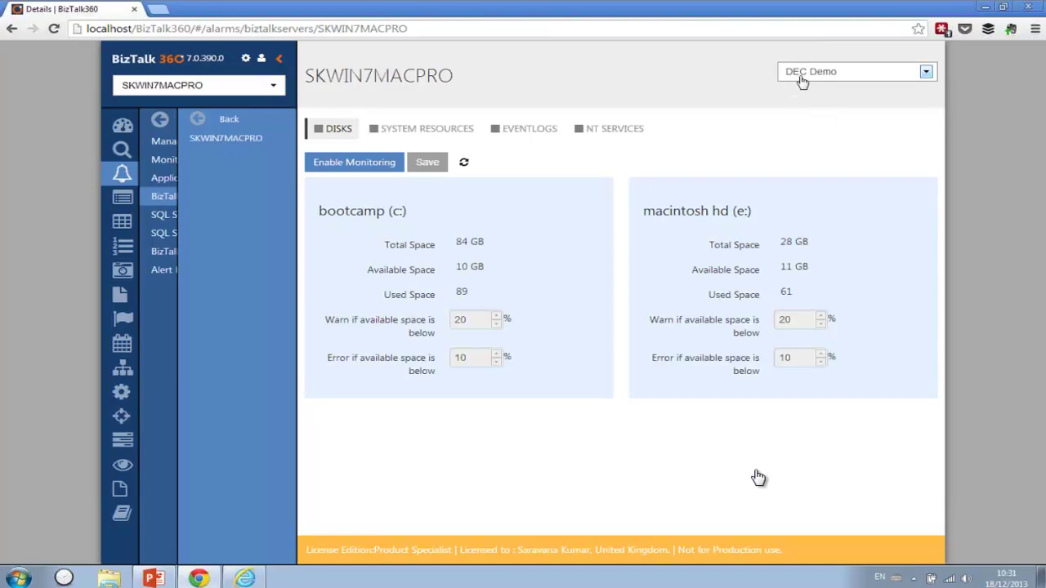
click(337, 168)
double_click(458, 319)
double_click(460, 358)
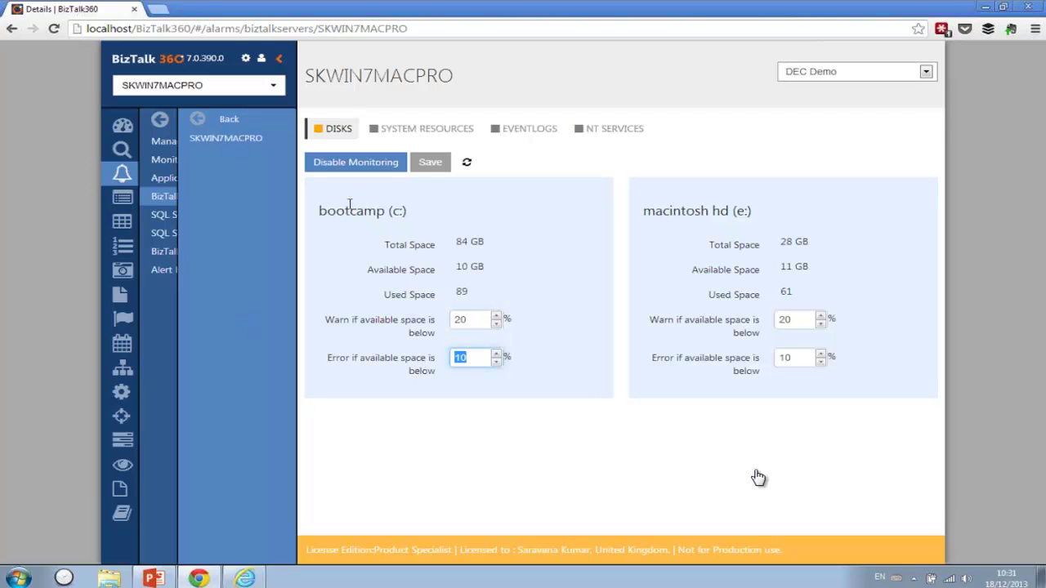
- Enable SKWIN7MACPRO's CPU and memory monitoring with 30/10 thresholds, then view its NT services
click(425, 133)
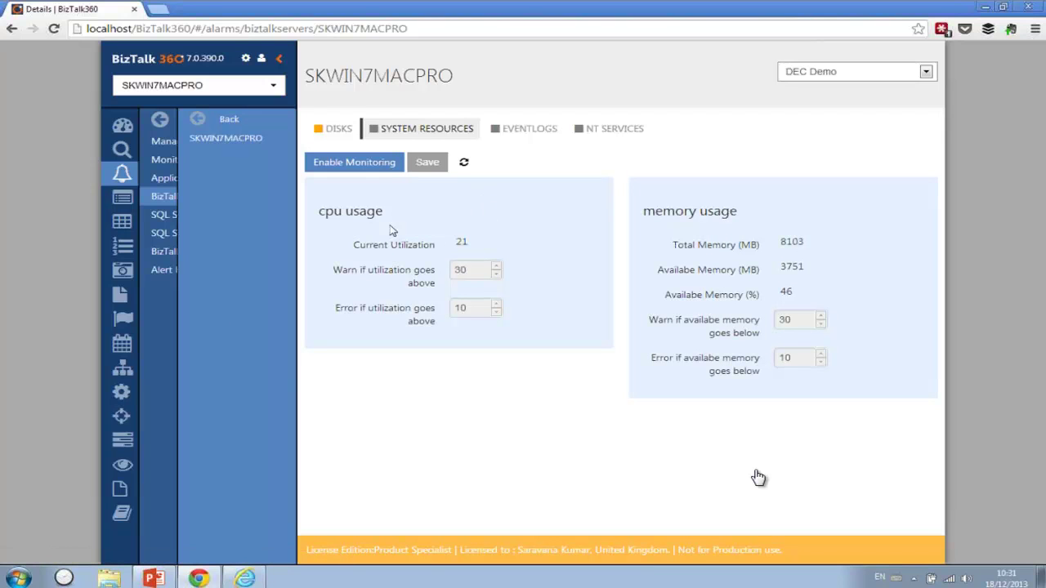
click(357, 163)
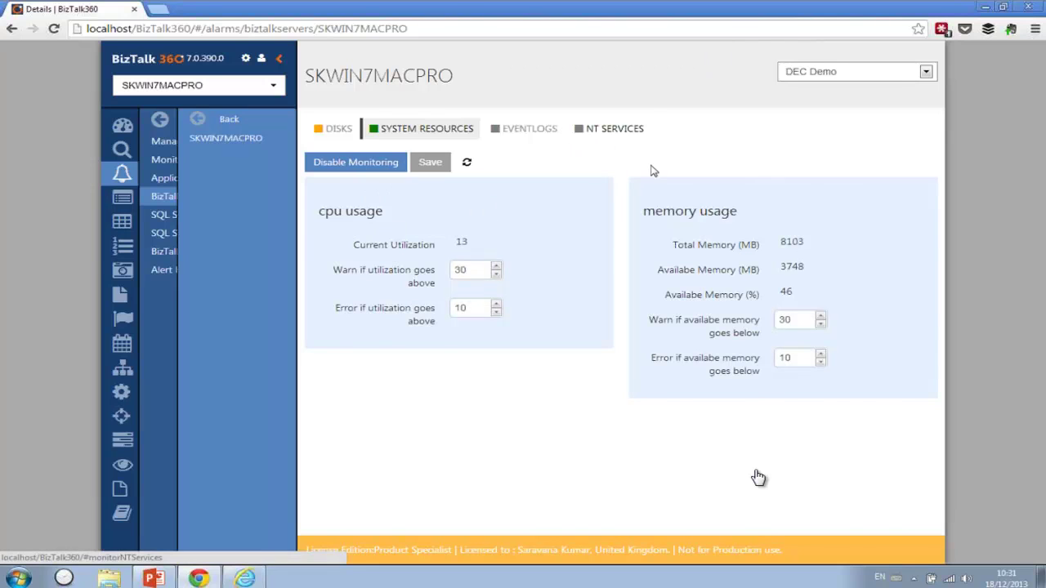
click(614, 128)
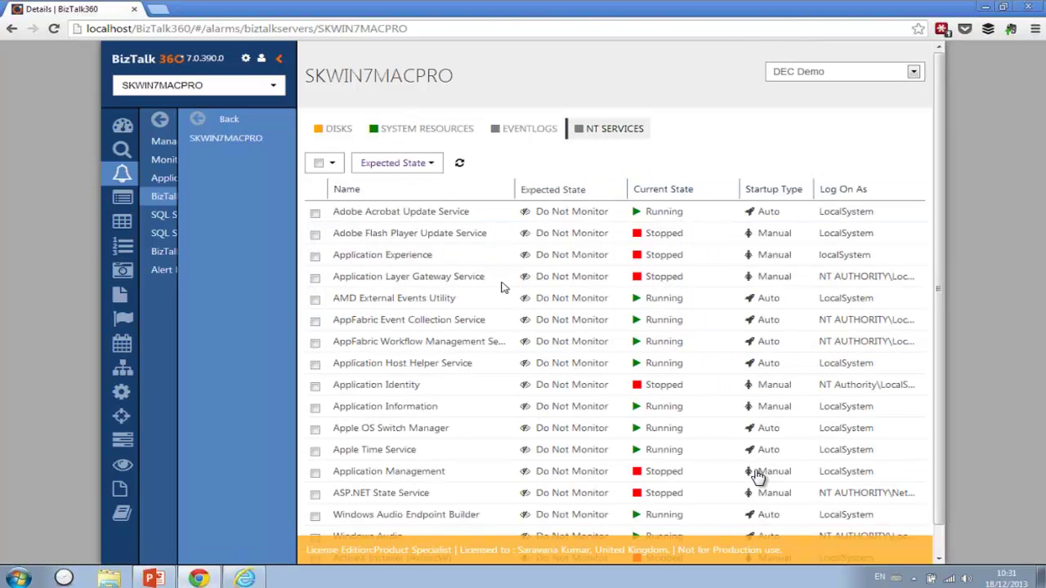
- Expect AMD External Events Utility, two AppFabric services and Application Host Helper Service to be Running
click(314, 300)
click(315, 321)
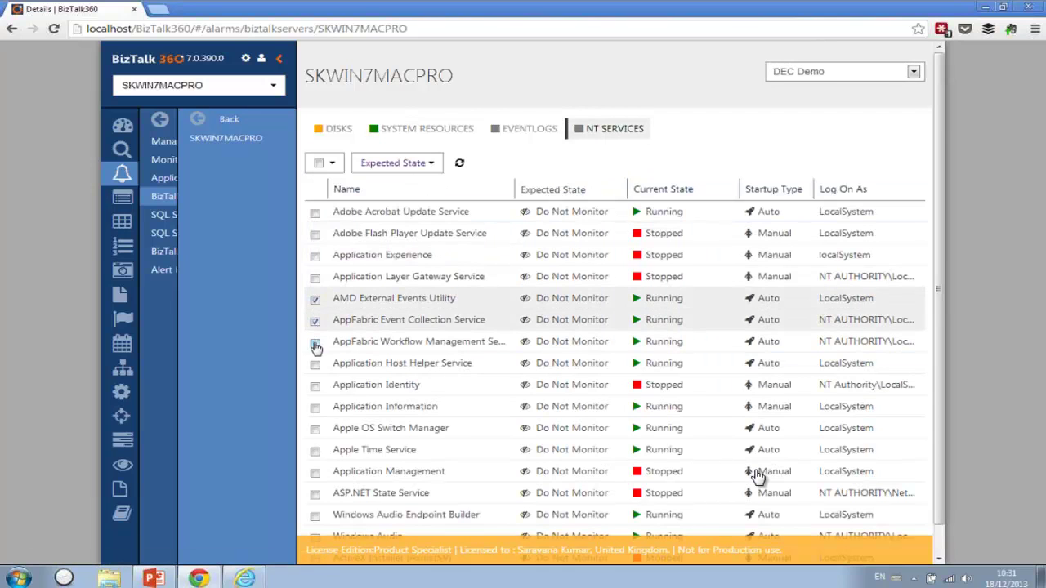
click(315, 343)
click(315, 366)
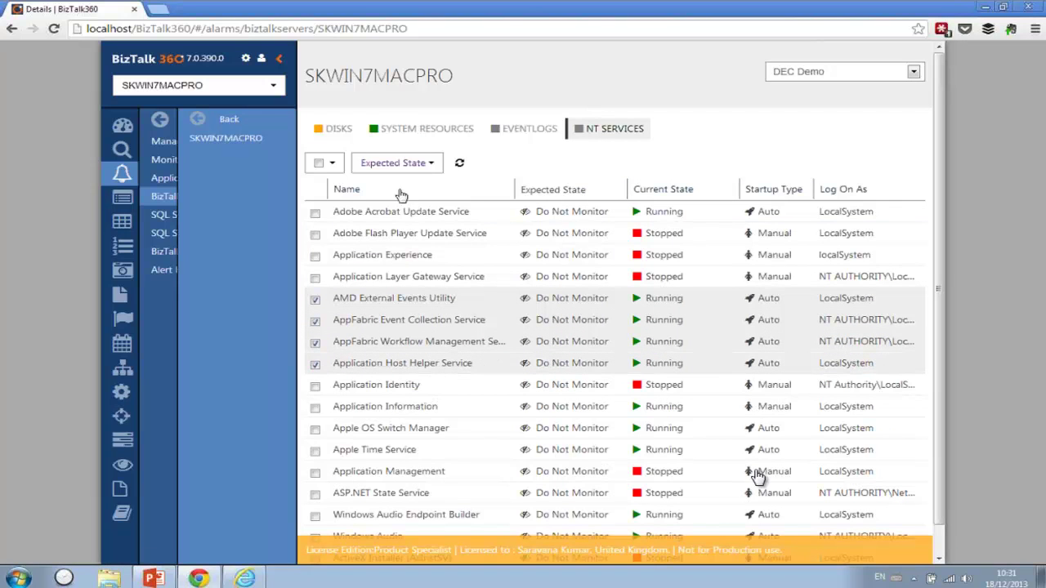
click(407, 166)
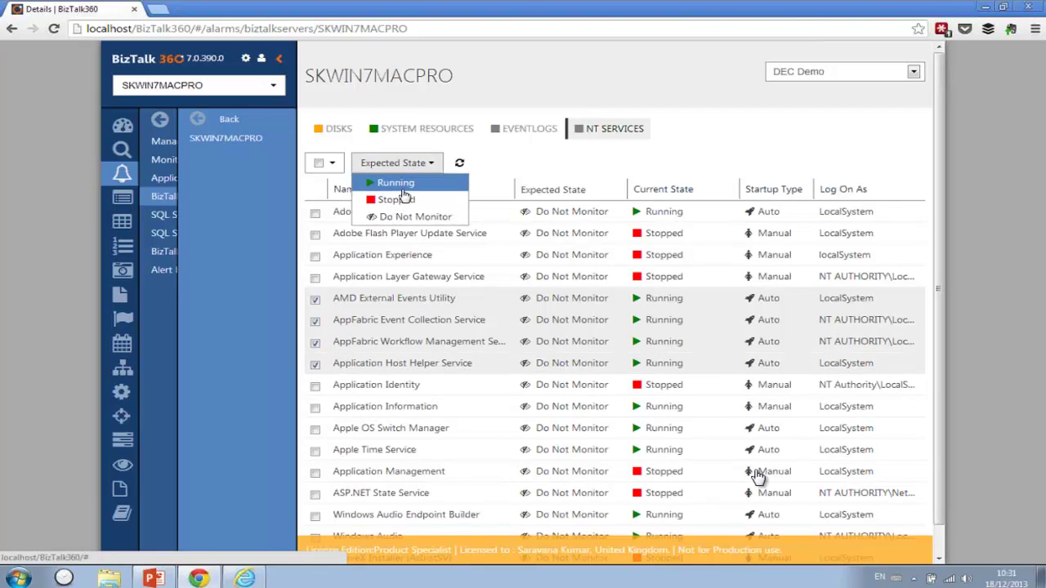
click(403, 189)
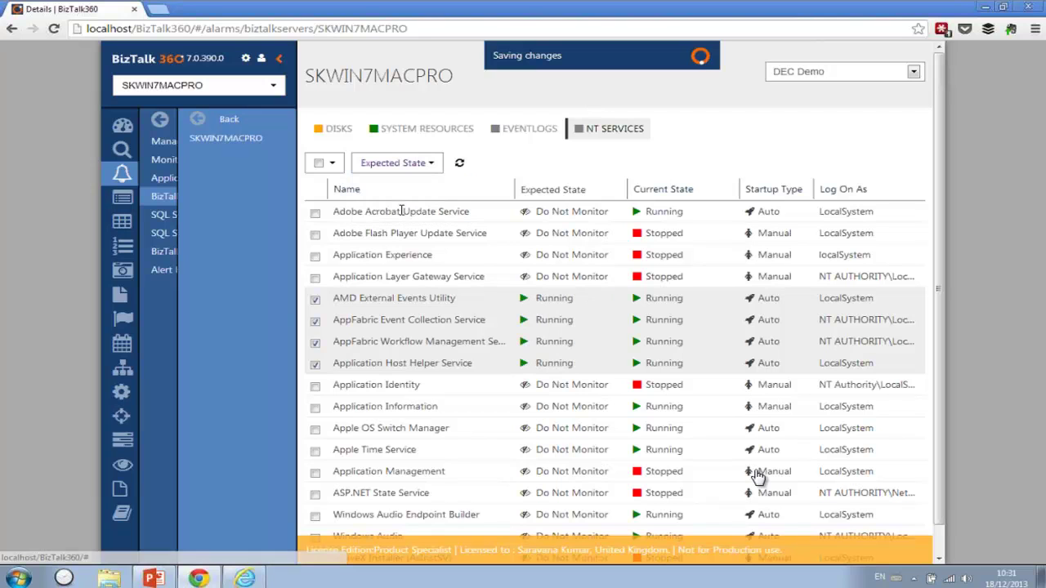
- Expect Adobe Flash Player Update, Application Experience and Application Layer Gateway services to be Stopped
click(315, 235)
click(314, 257)
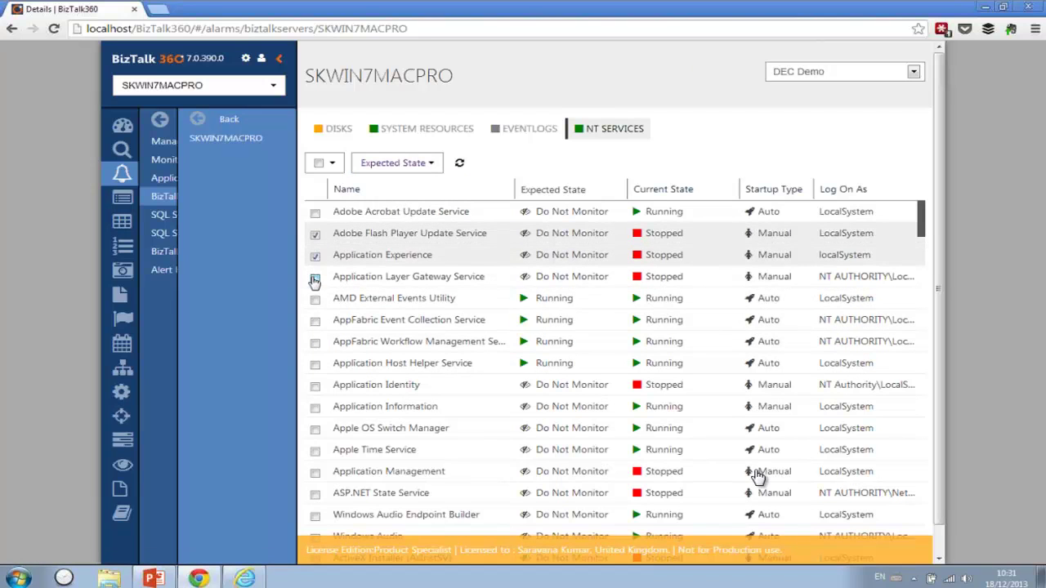
click(314, 277)
click(396, 163)
click(394, 201)
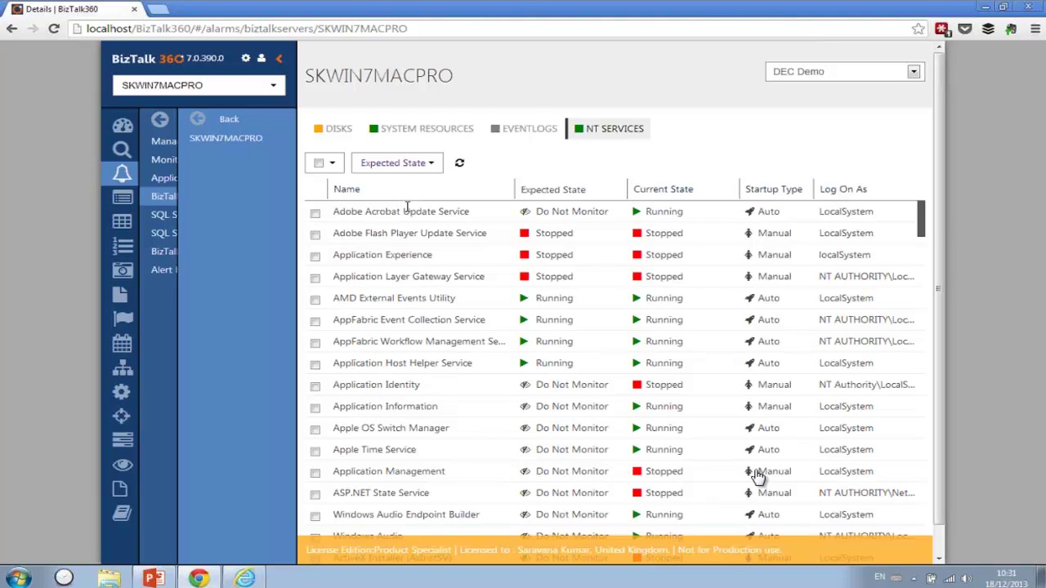
click(538, 133)
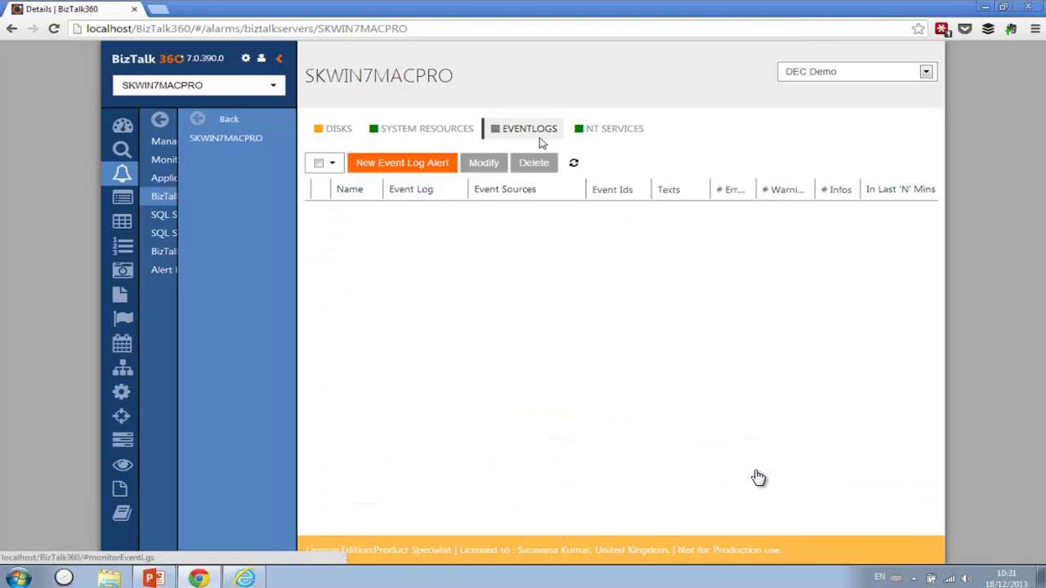
- Start a new 'BizTalk' event log alert with BAMWebServices, BizTalk DW Reporting and BizTalk Server sources
click(439, 167)
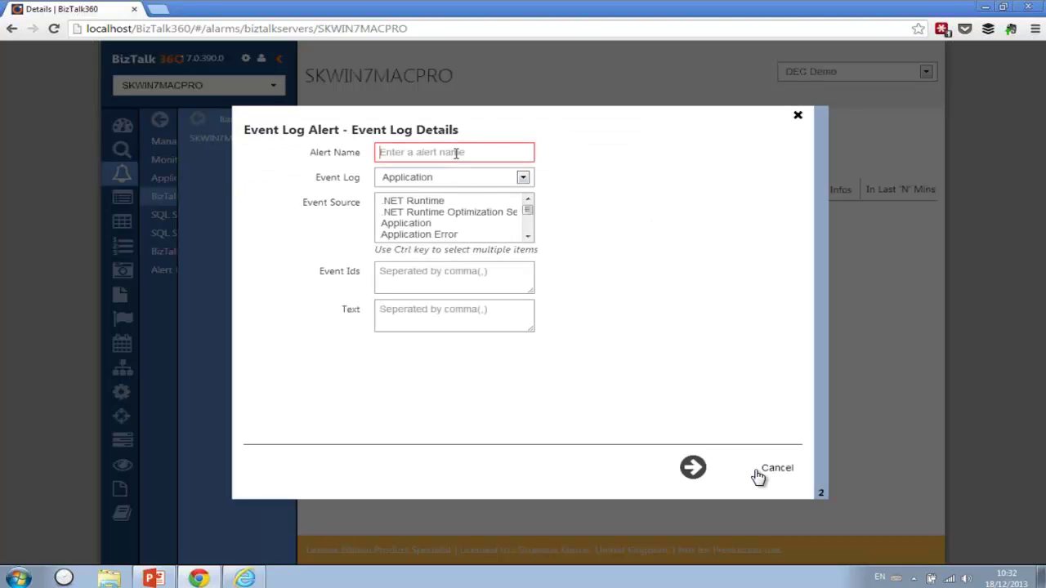
text(BizTalk)
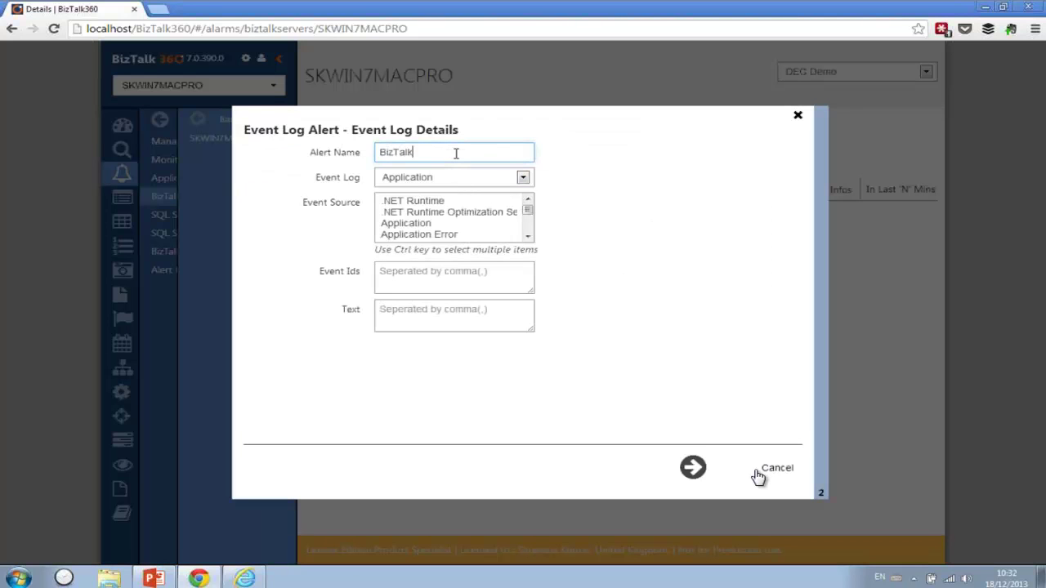
click(527, 237)
click(527, 236)
click(527, 237)
click(527, 237)
click(527, 236)
click(527, 237)
click(527, 237)
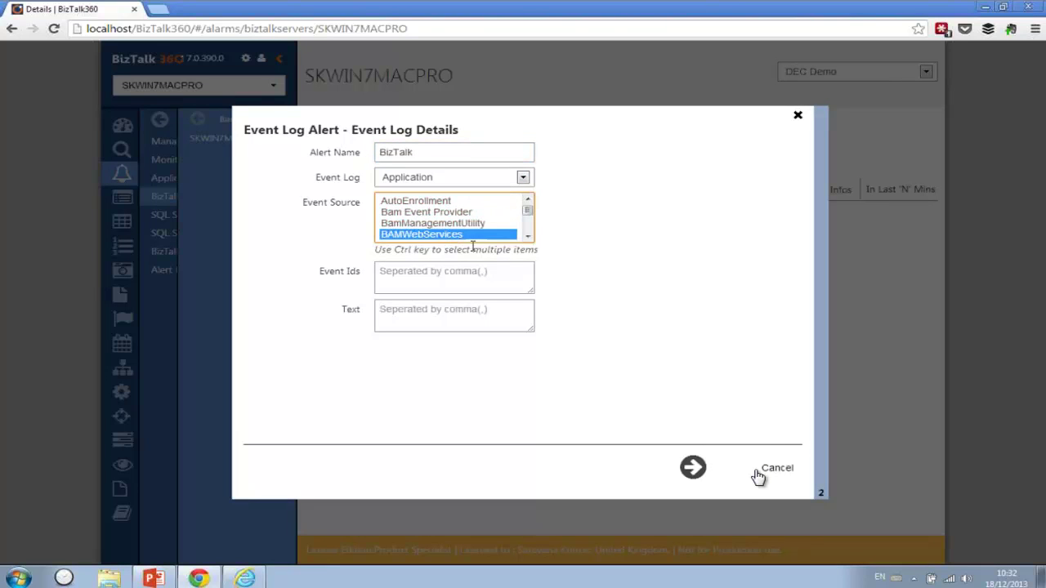
click(527, 237)
ctrl+click(493, 234)
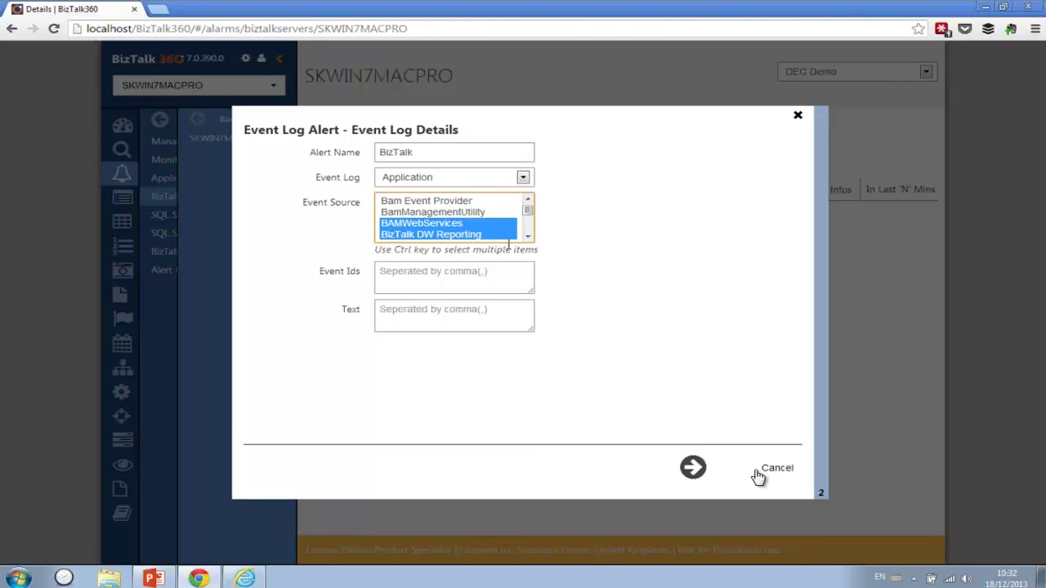
click(527, 237)
ctrl+click(473, 235)
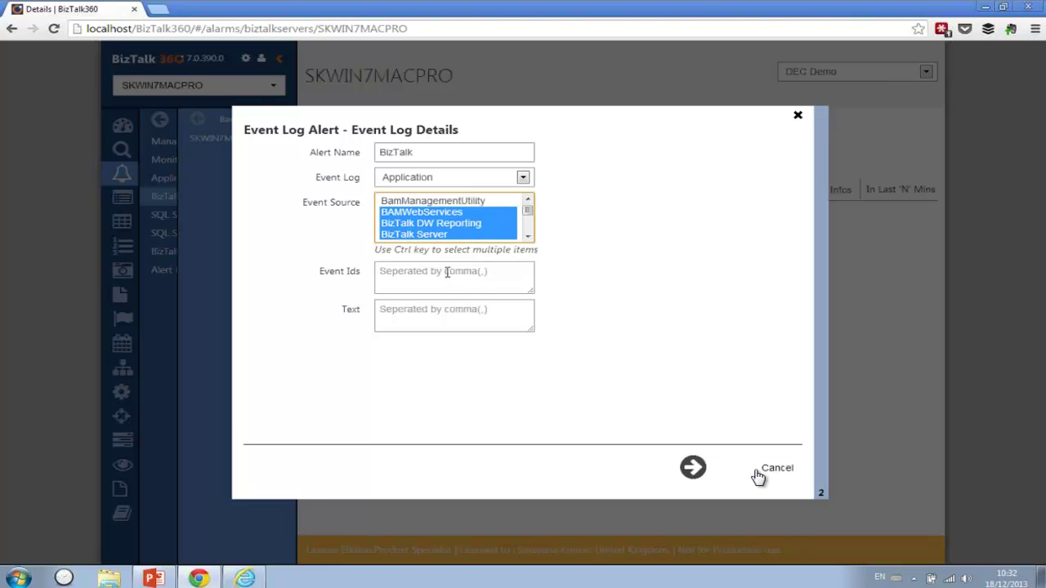
- Save thresholds of 10 errors, 10 warnings, 25 information in 30 minutes; discard a second new alert
click(701, 467)
drag(403, 191, 365, 191)
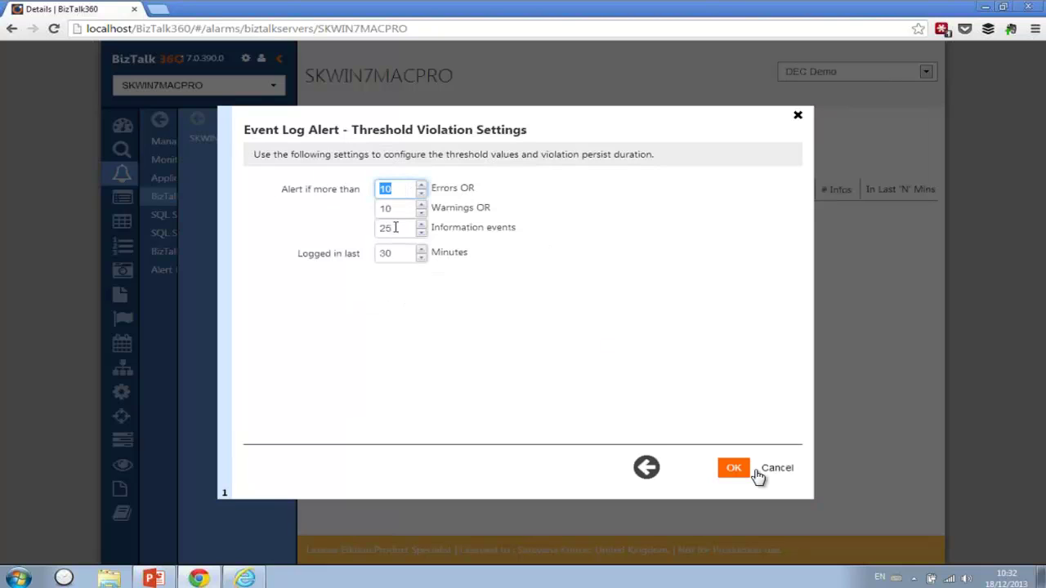
drag(404, 254, 359, 267)
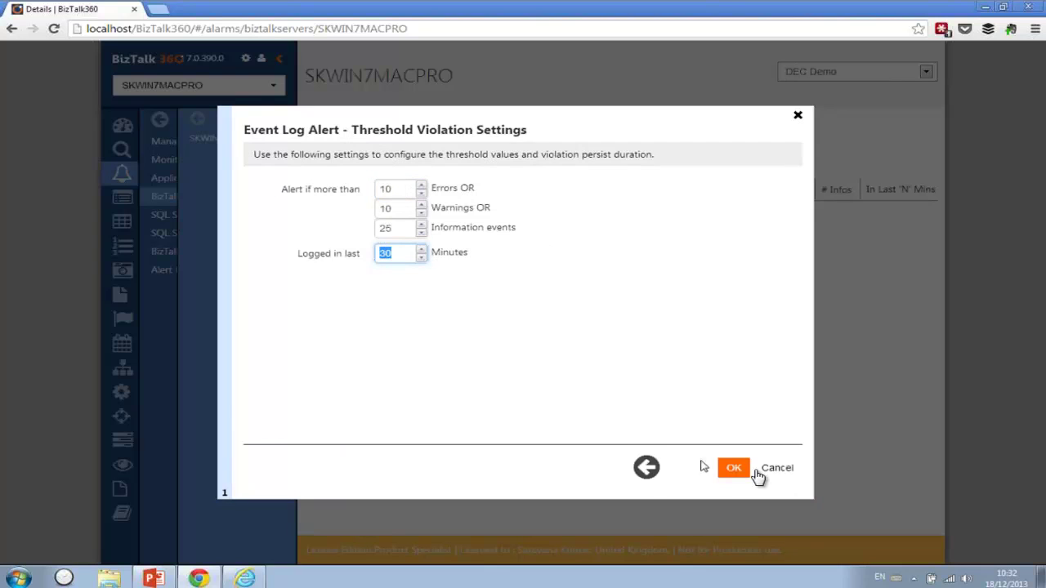
click(737, 469)
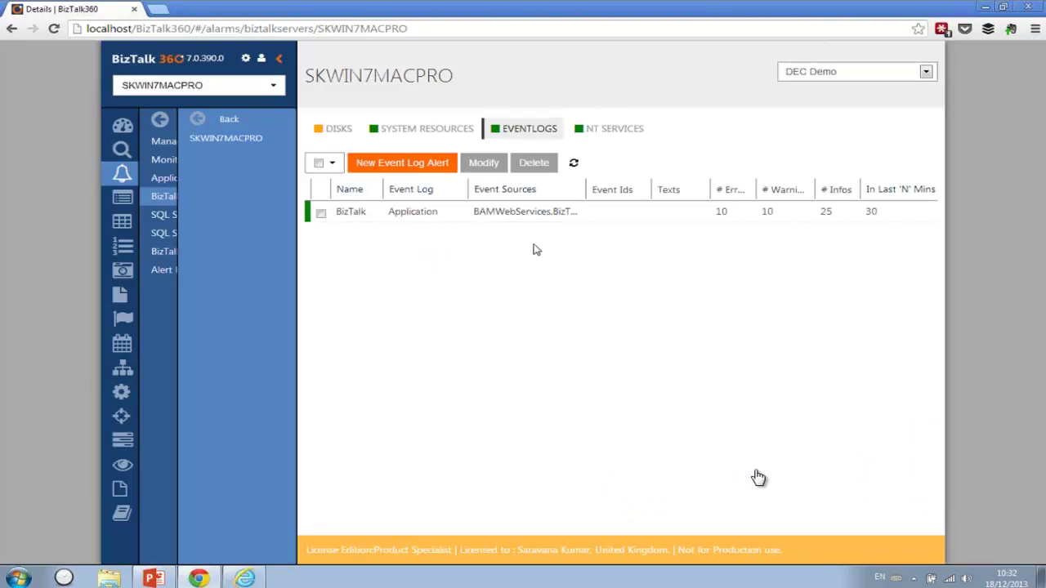
click(422, 167)
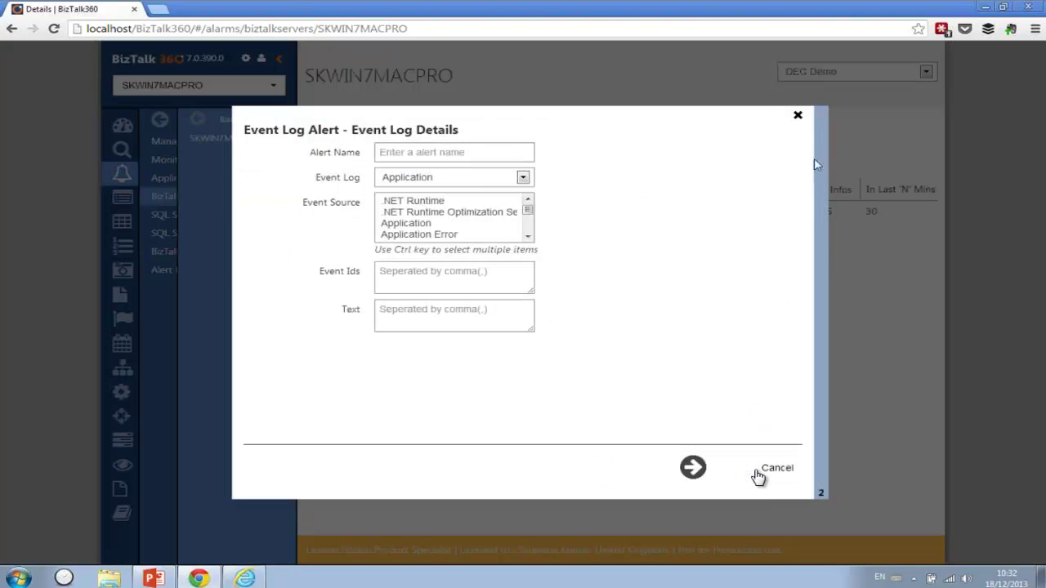
click(798, 117)
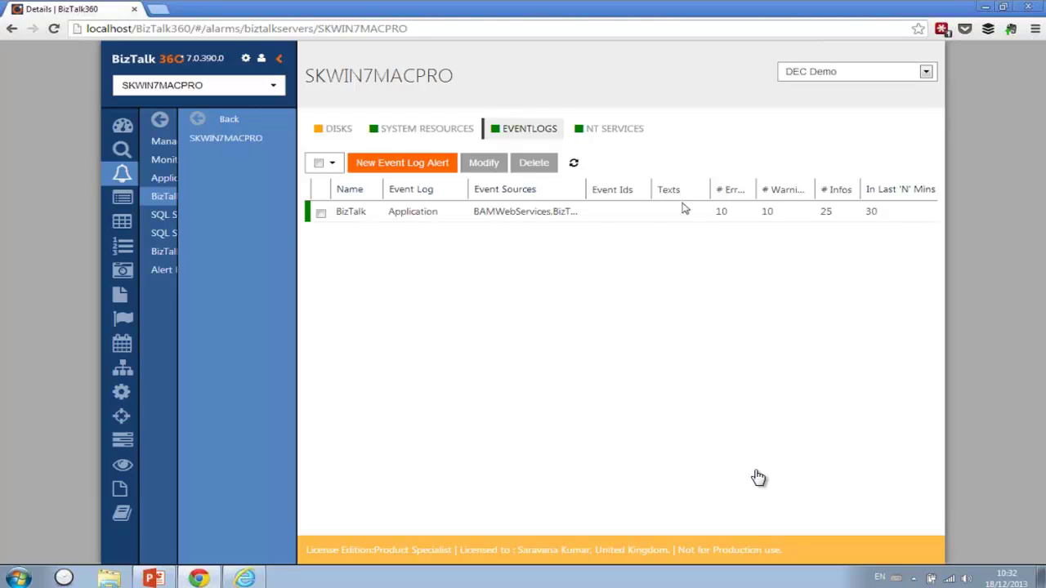
- Set every SQL job on the SKWIN7MACPRO\SQL1 instance to expect Enabled
mouse_move(177, 231)
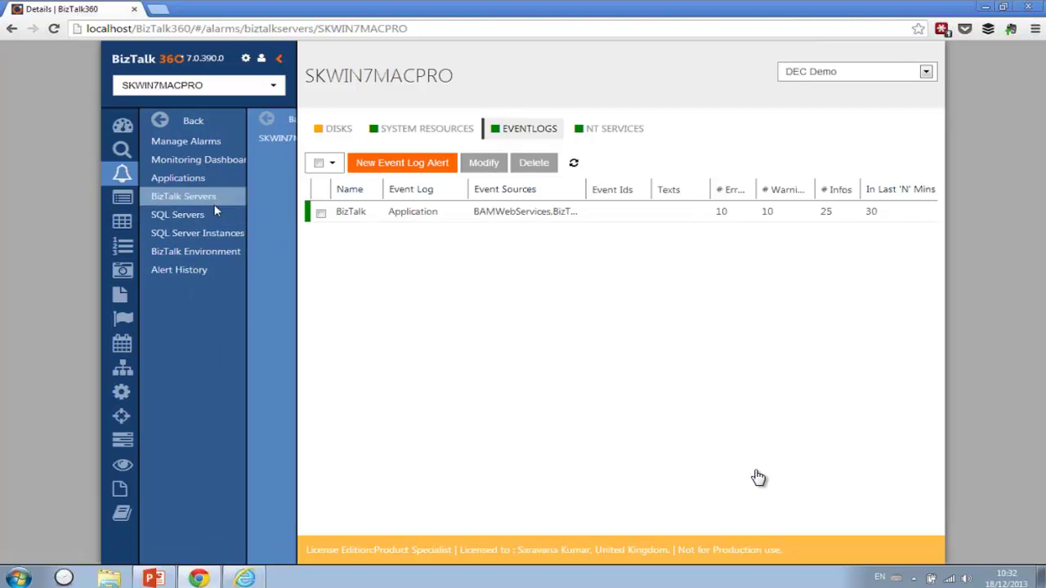
click(184, 222)
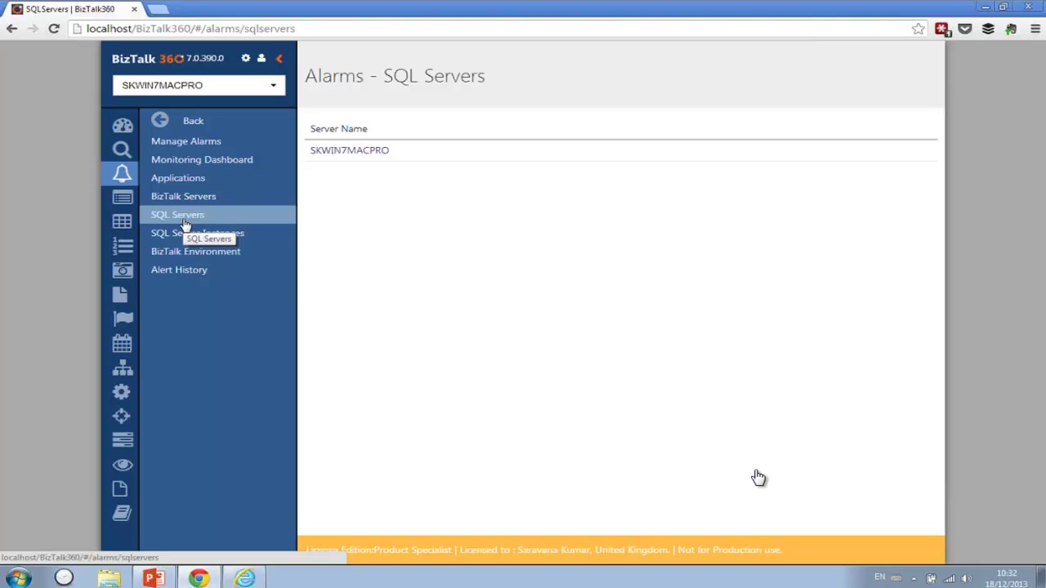
click(238, 237)
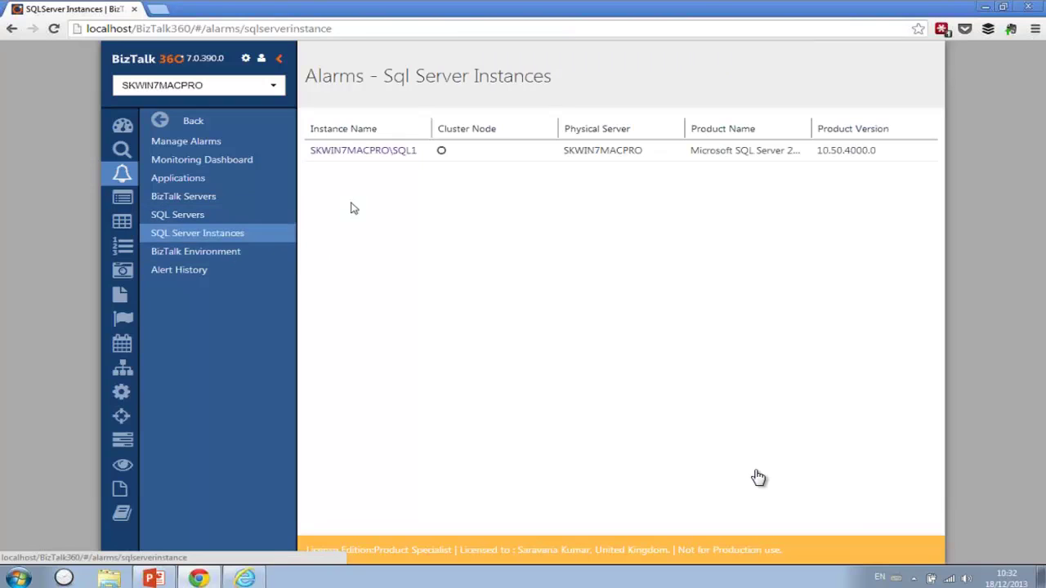
click(362, 152)
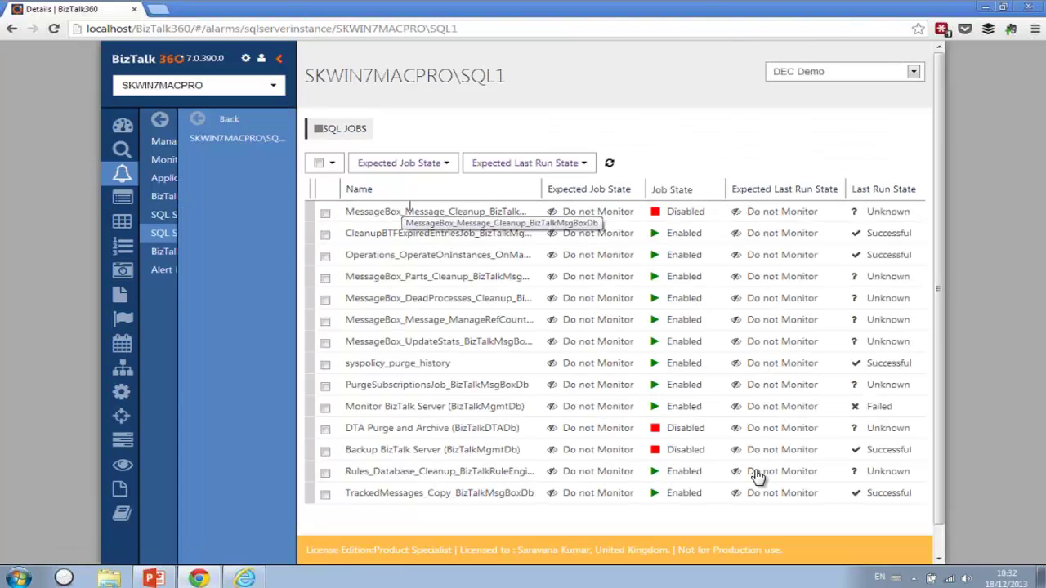
click(320, 166)
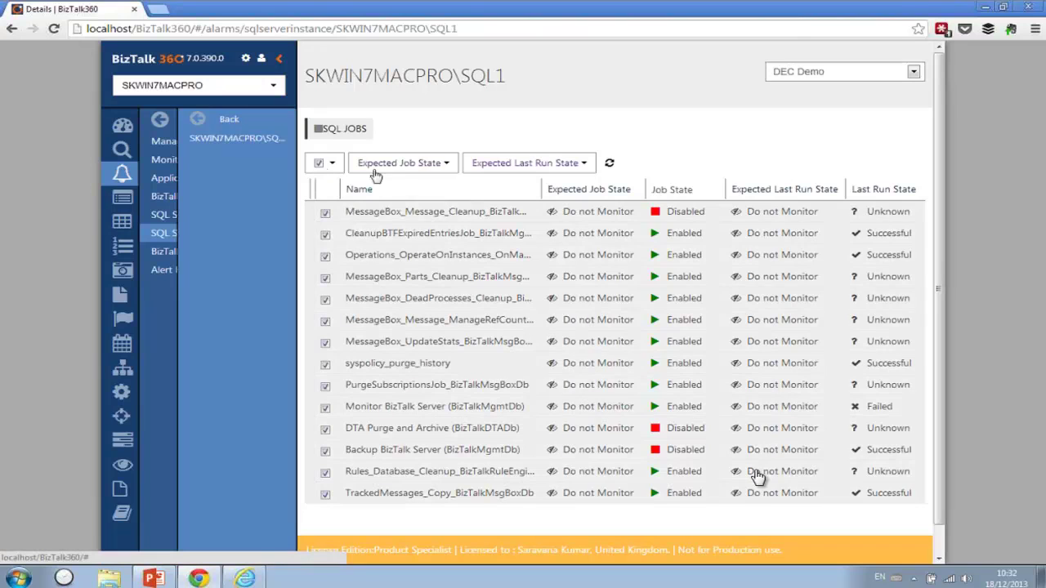
click(377, 167)
click(391, 181)
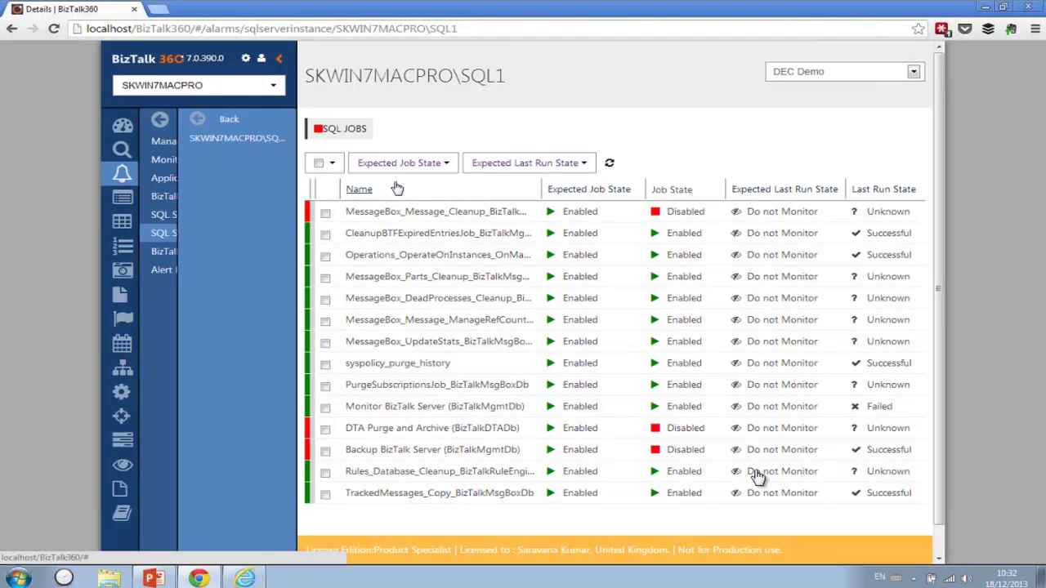
- Expect the MessageBox_Message_Cleanup, DTA Purge and Archive, and Backup BizTalk Server jobs to be Disabled
click(325, 212)
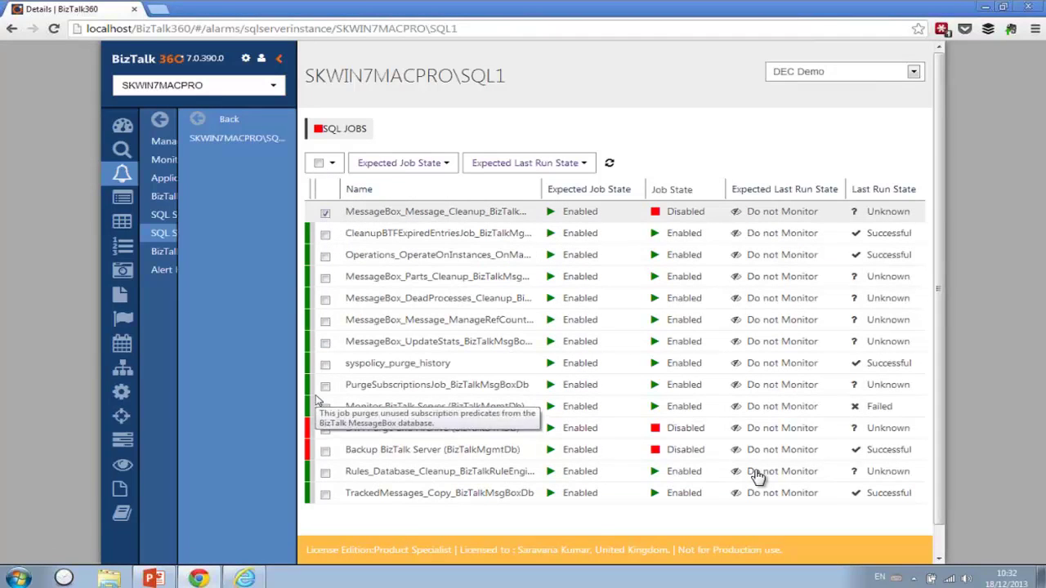
click(325, 429)
click(325, 451)
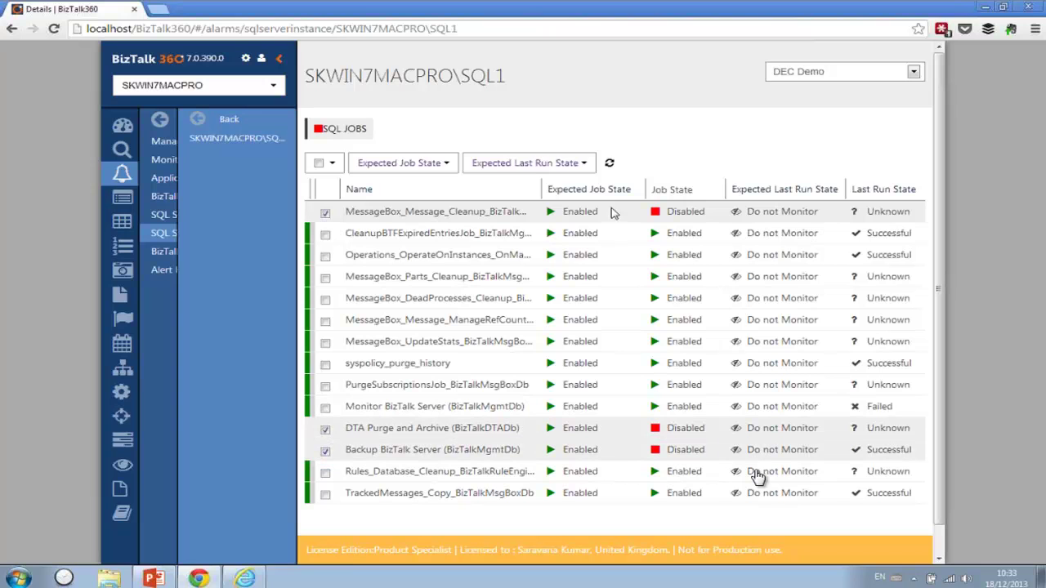
click(564, 164)
click(429, 163)
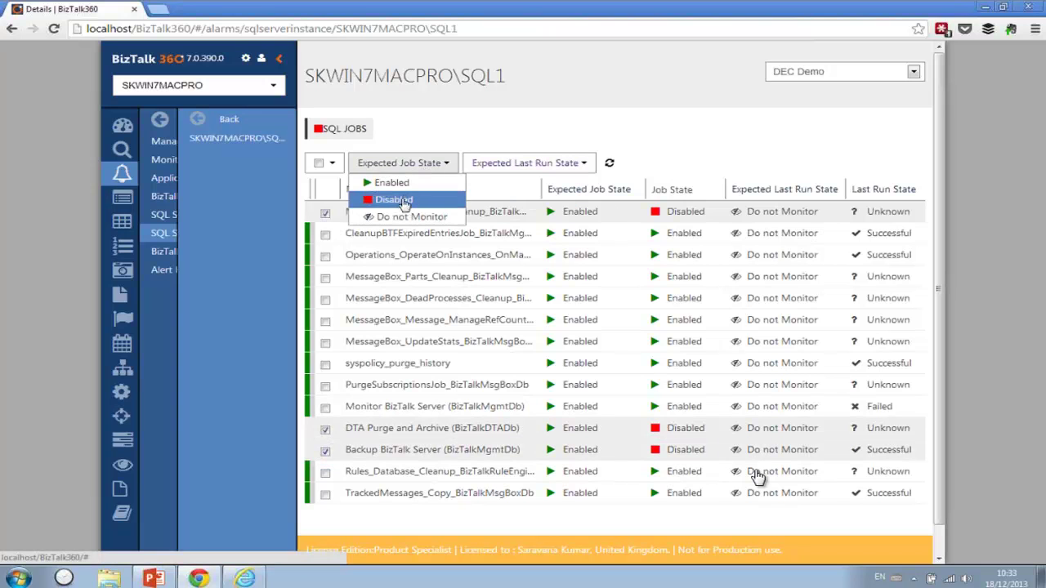
click(402, 201)
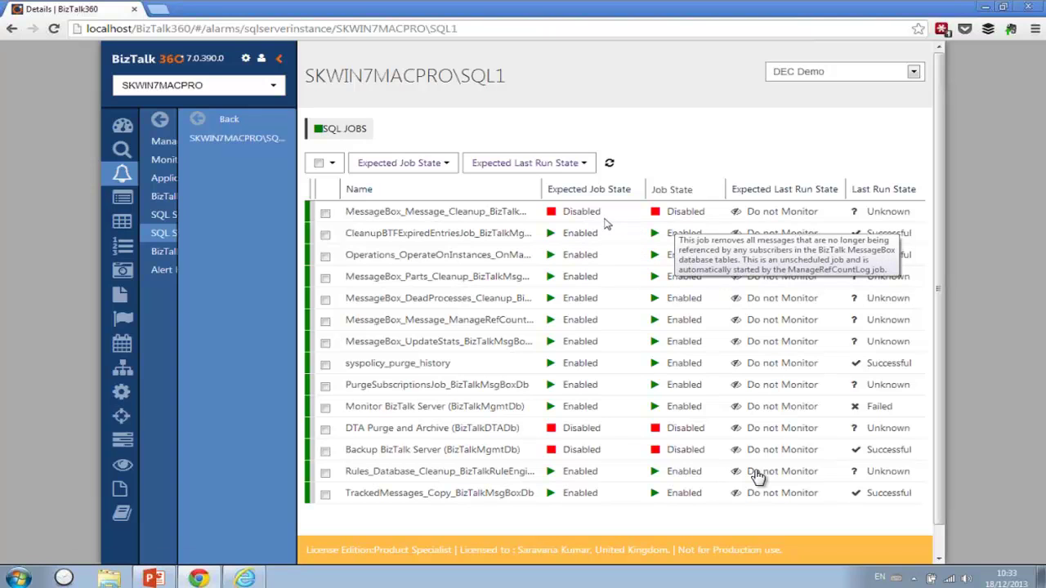
- Set every SQL job's expected last run state to Successful
click(319, 163)
click(553, 167)
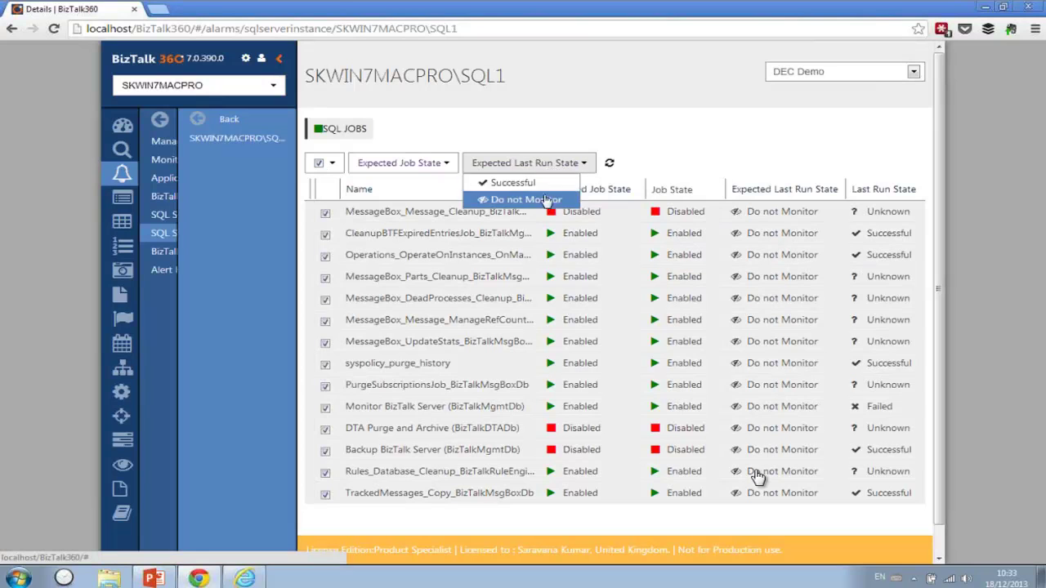
click(542, 187)
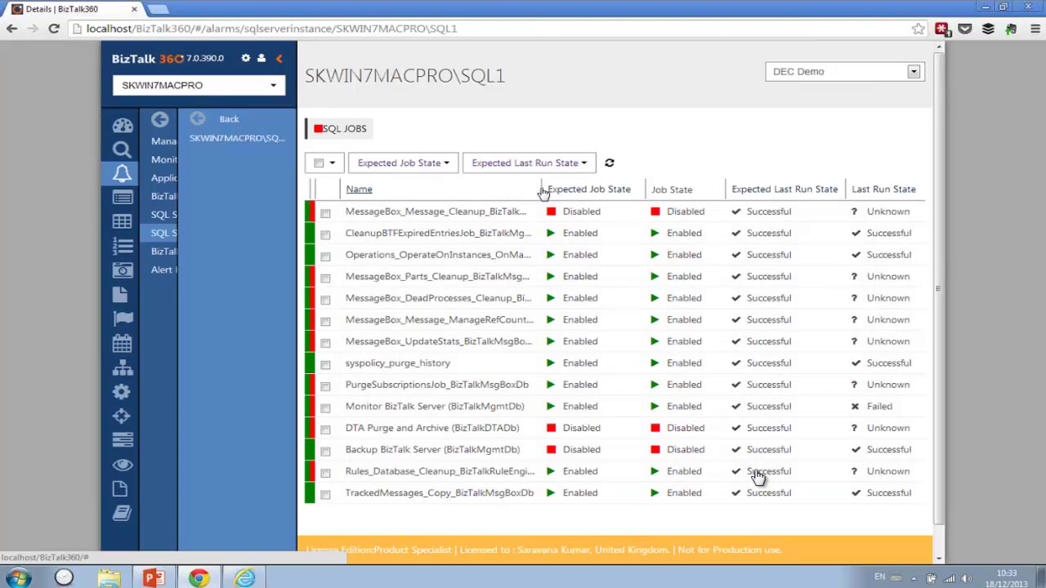
mouse_move(661, 318)
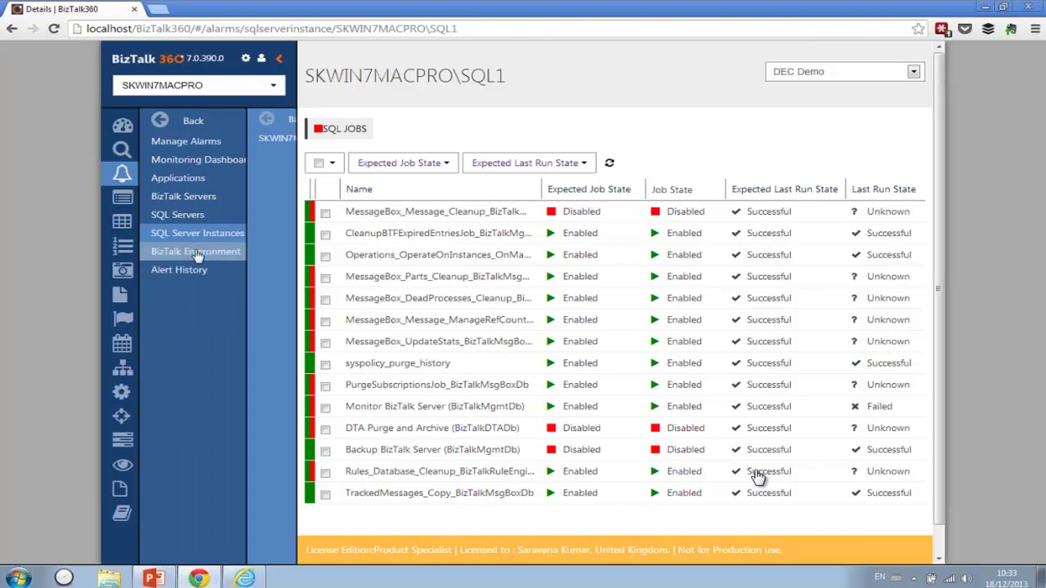
- Review the BizTalk Environment Web Endpoints, Database Query and Message Box Viewer monitors, then open Settings
click(193, 253)
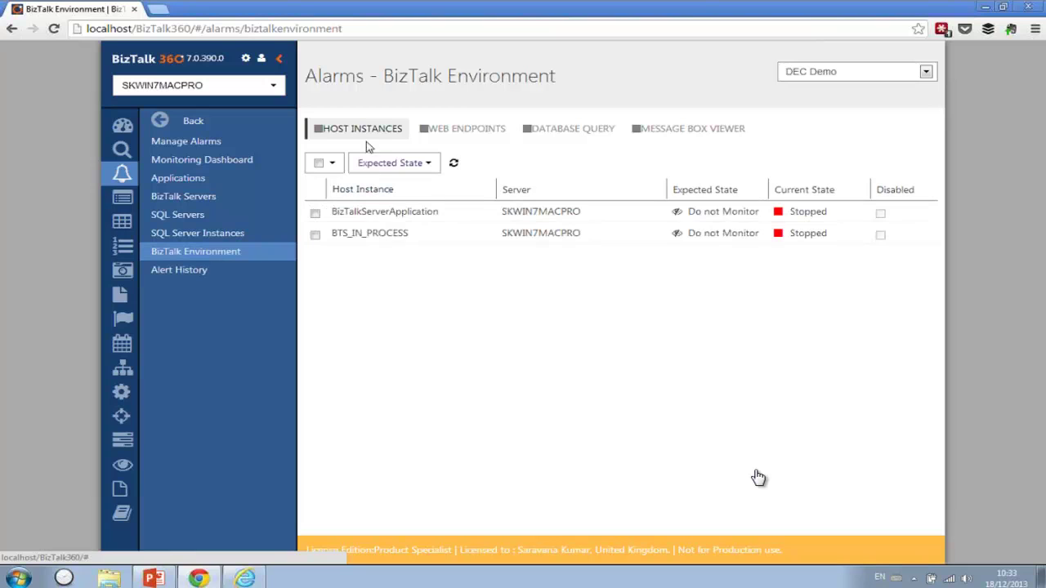
click(462, 130)
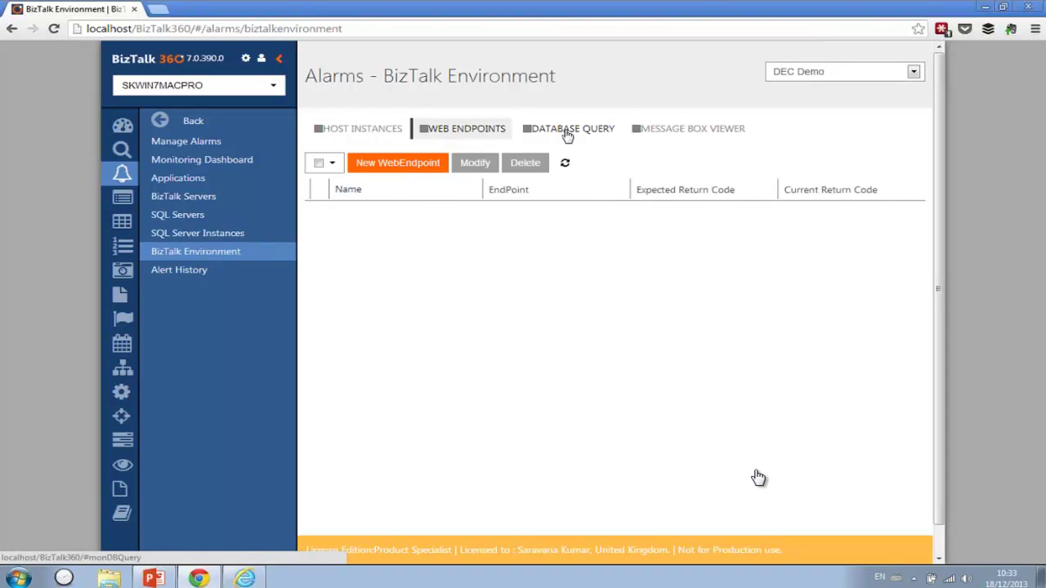
click(596, 133)
click(723, 135)
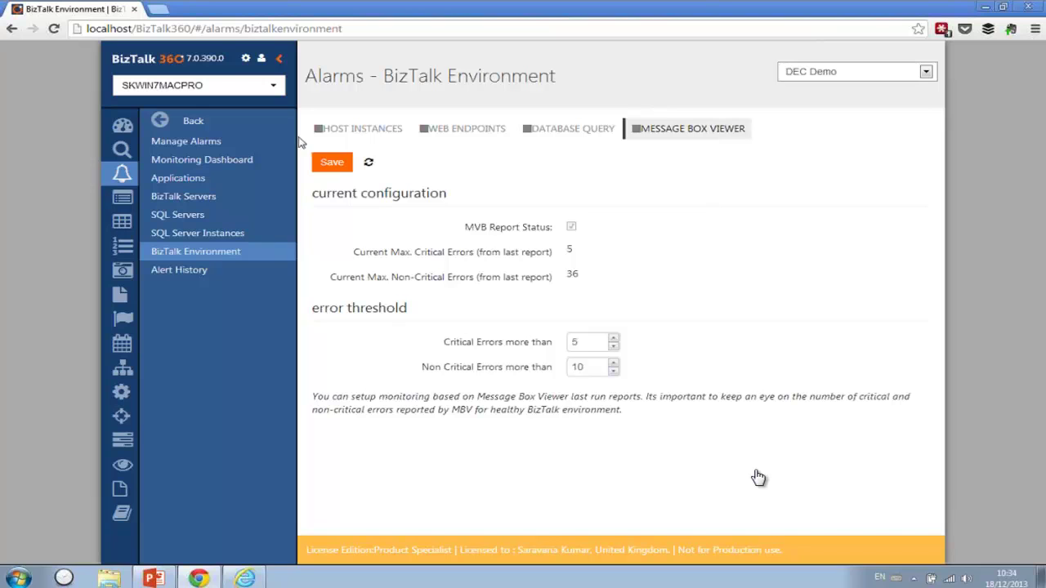
click(246, 61)
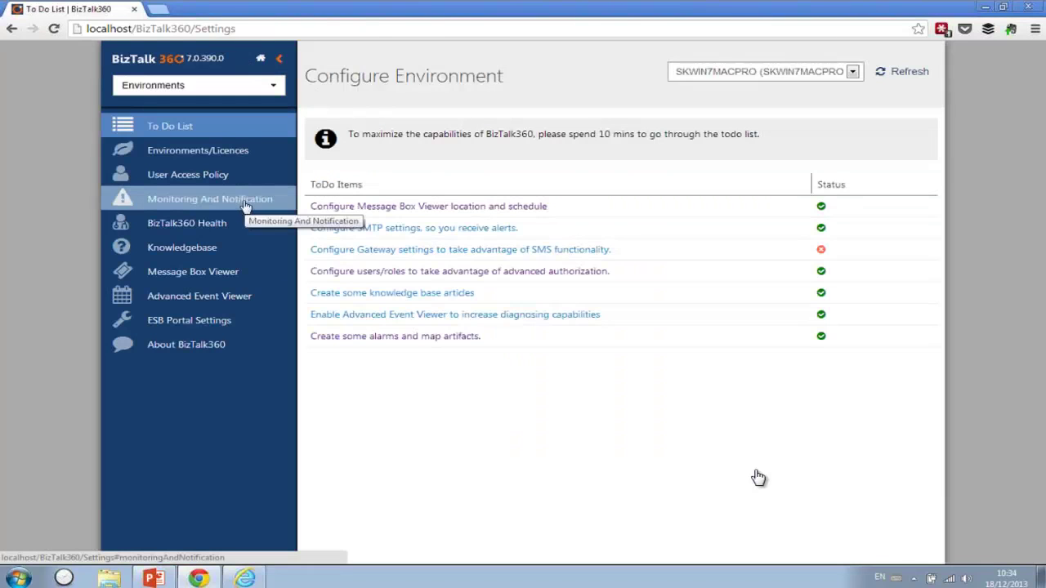
- View the Stop Alerts for Maintenance options under Monitoring and Notification, then go Home
click(242, 203)
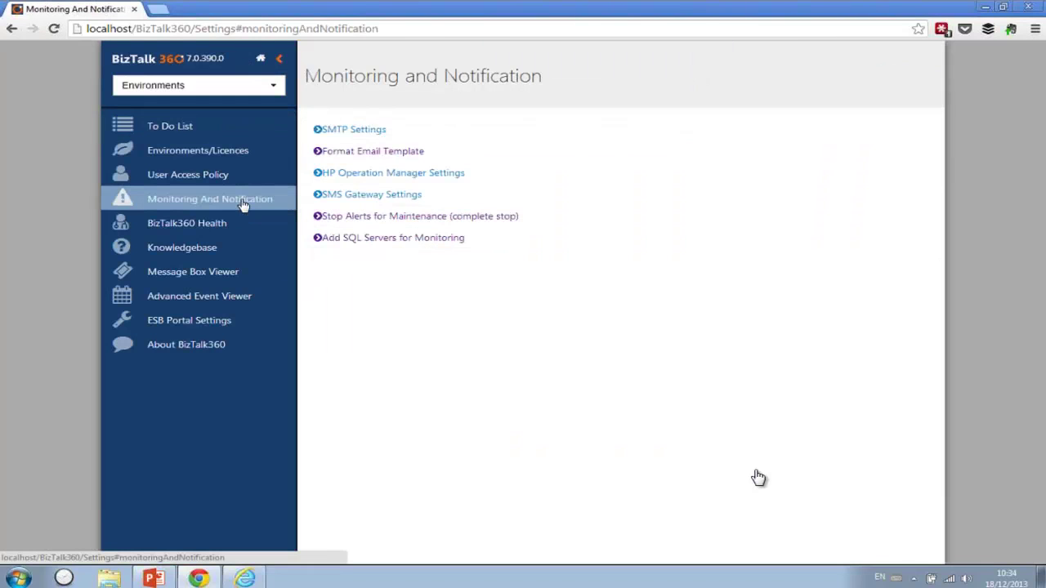
click(369, 221)
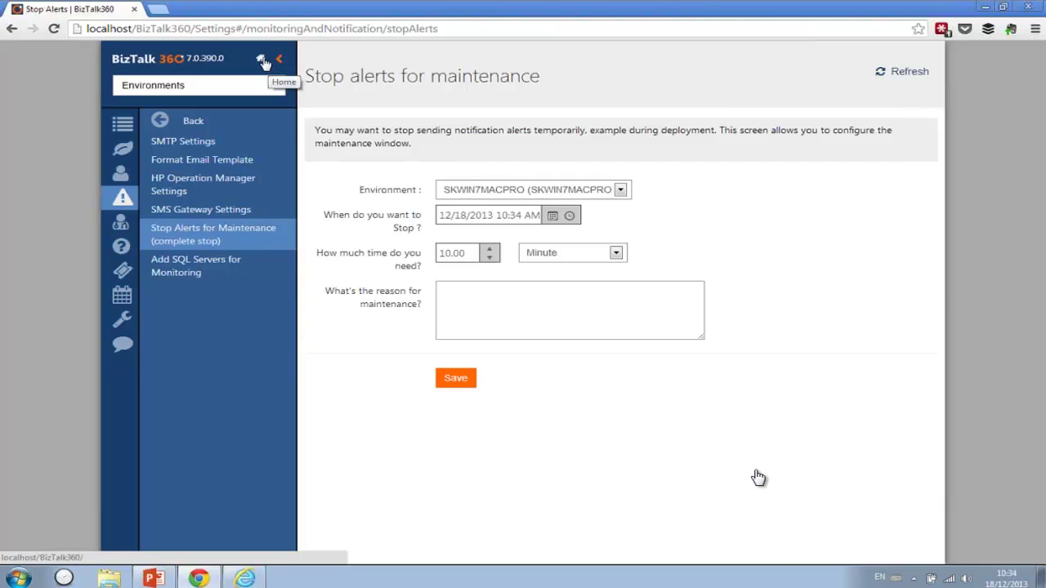
click(261, 61)
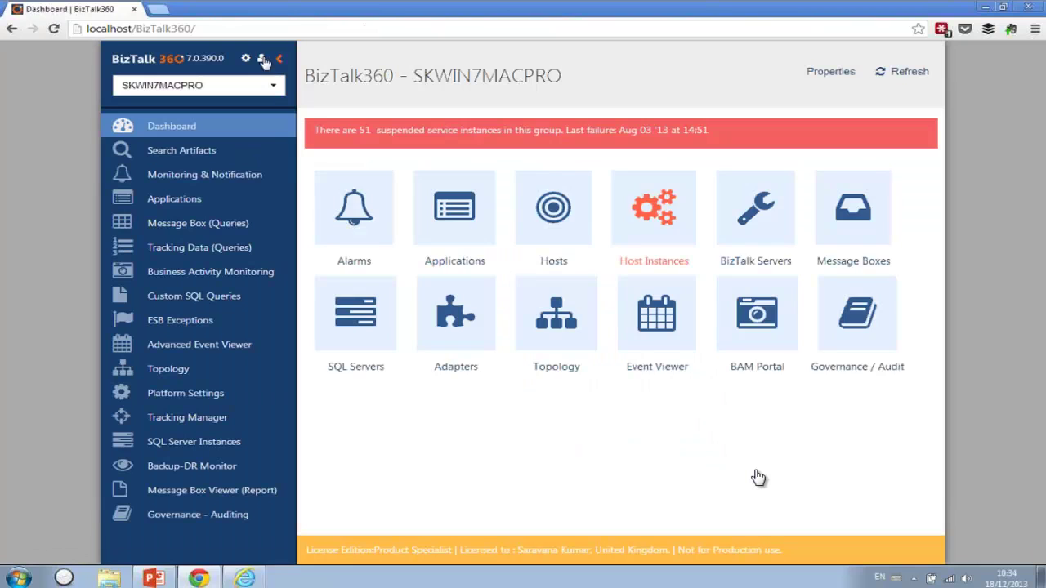
- Show only warnings with US Demo and NL Demo alarms filtered out, then open the Monitoring Dashboard
click(233, 177)
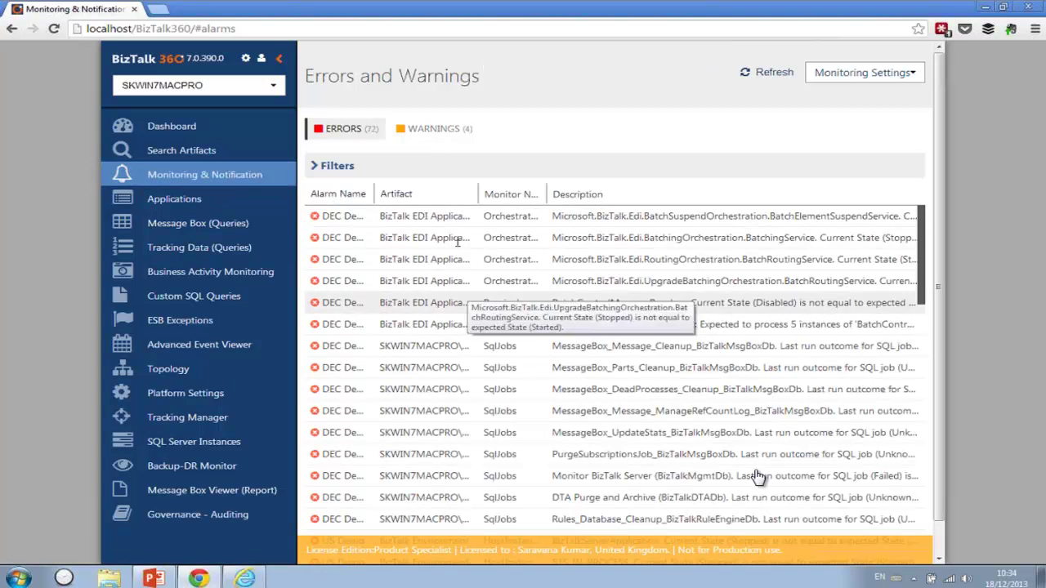
click(319, 167)
click(315, 221)
click(317, 237)
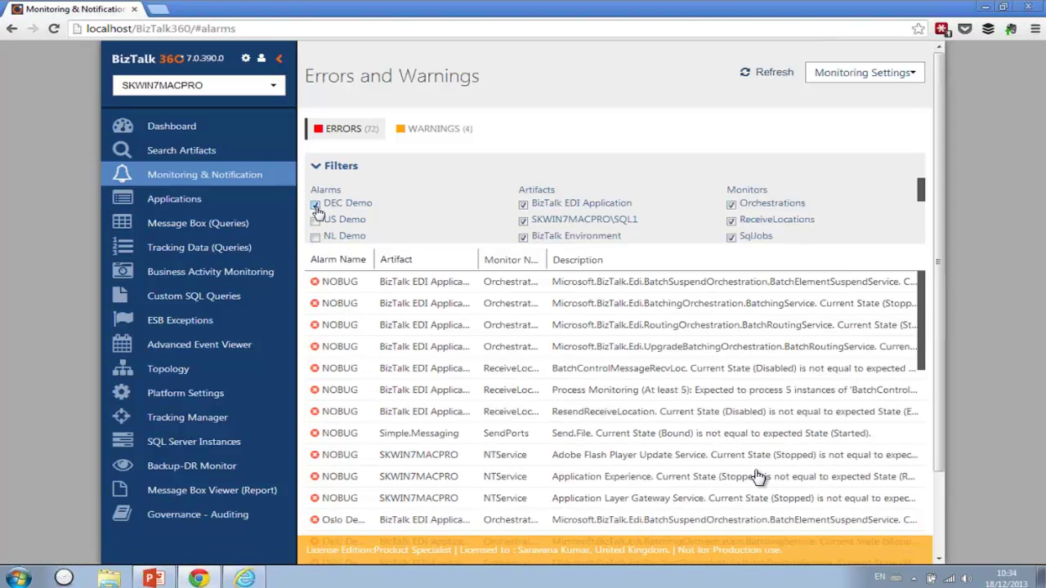
click(452, 133)
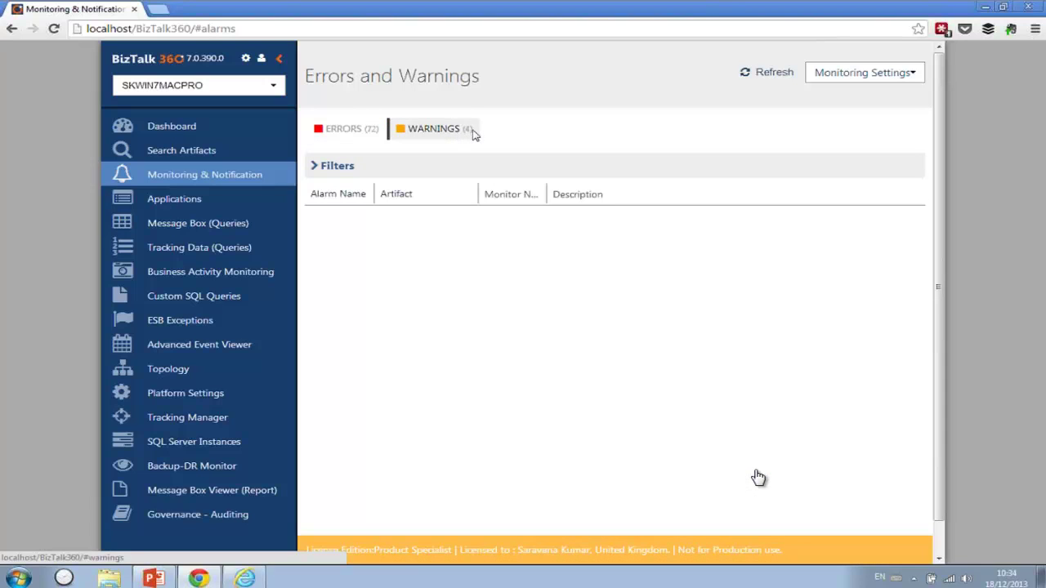
click(904, 73)
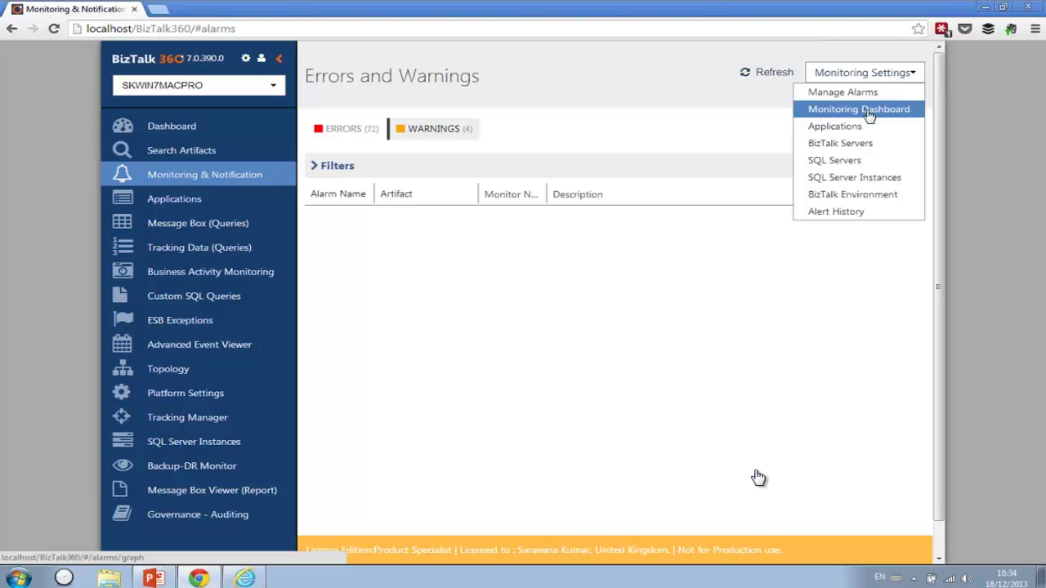
click(870, 116)
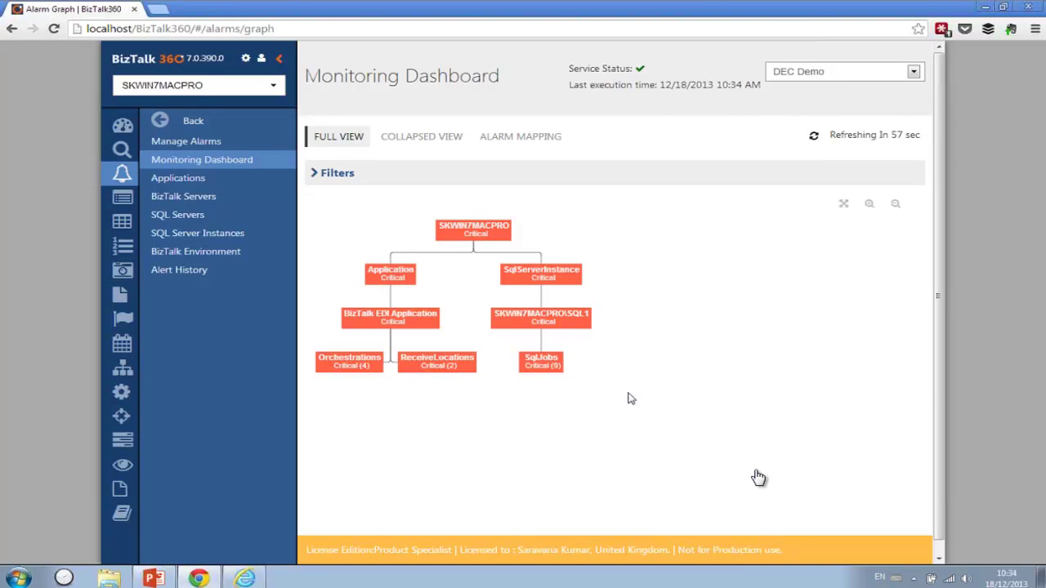
- Set the Monitoring Dashboard graph filter to include all event types
click(338, 176)
click(357, 214)
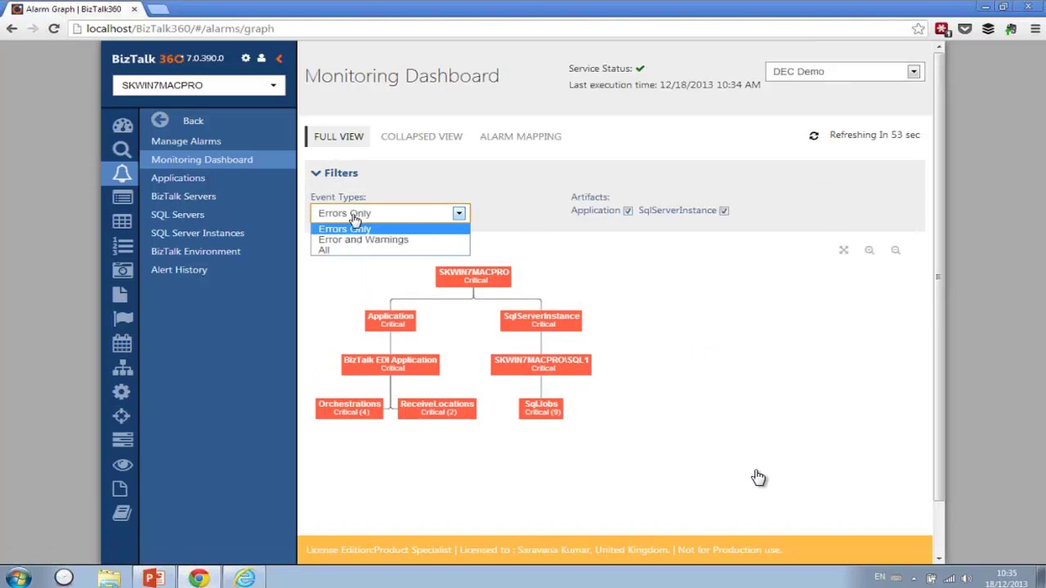
click(359, 254)
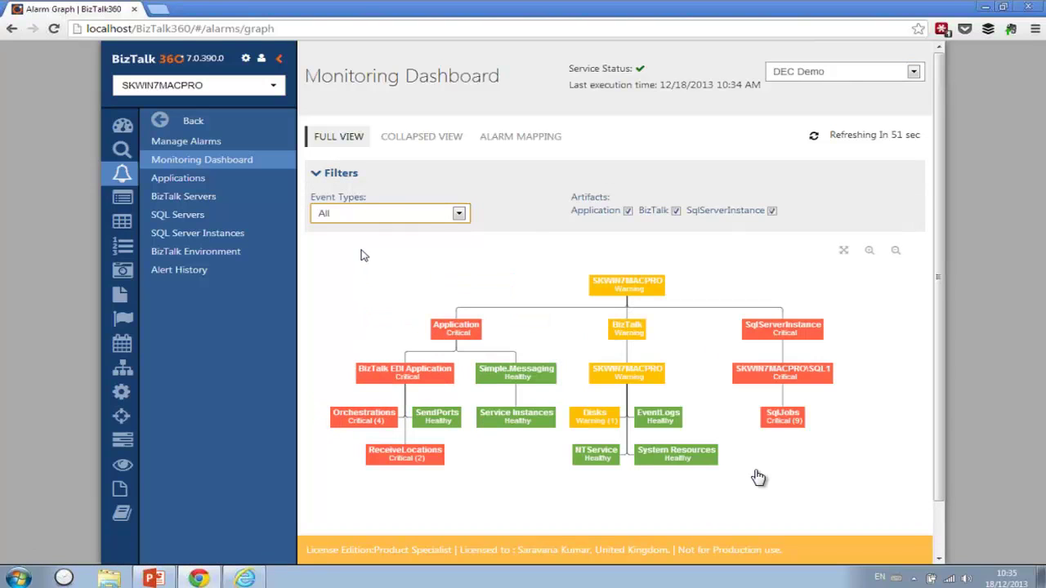
- Collapse the sidebar and filters to widen the graph, then return to the main Dashboard
click(279, 59)
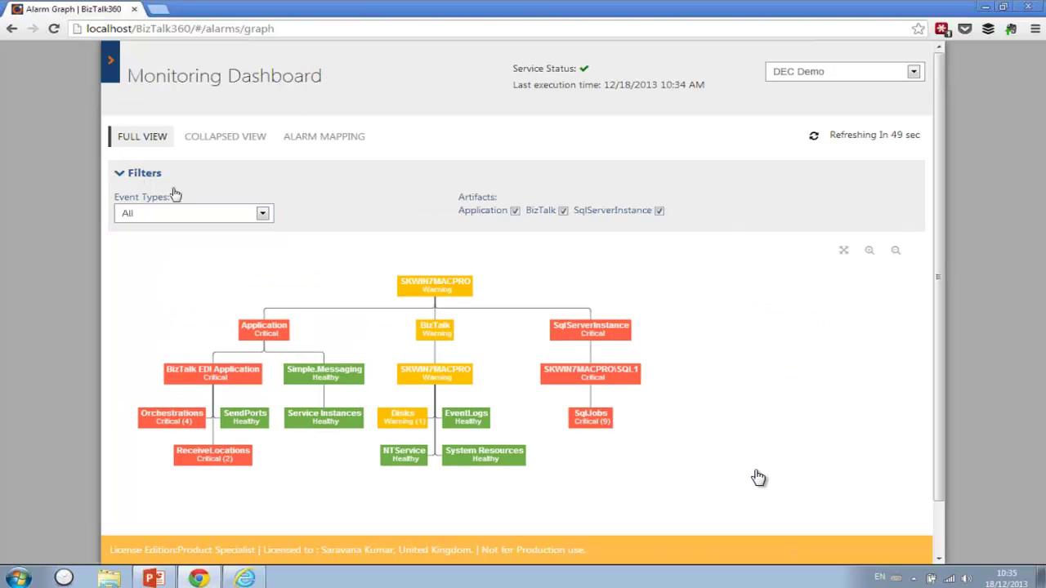
click(134, 178)
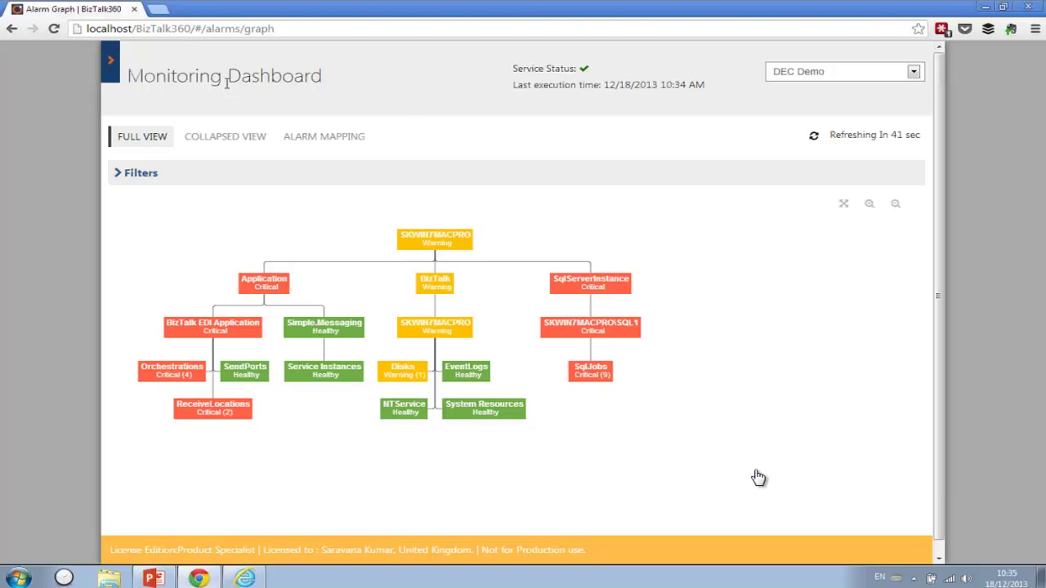
click(114, 70)
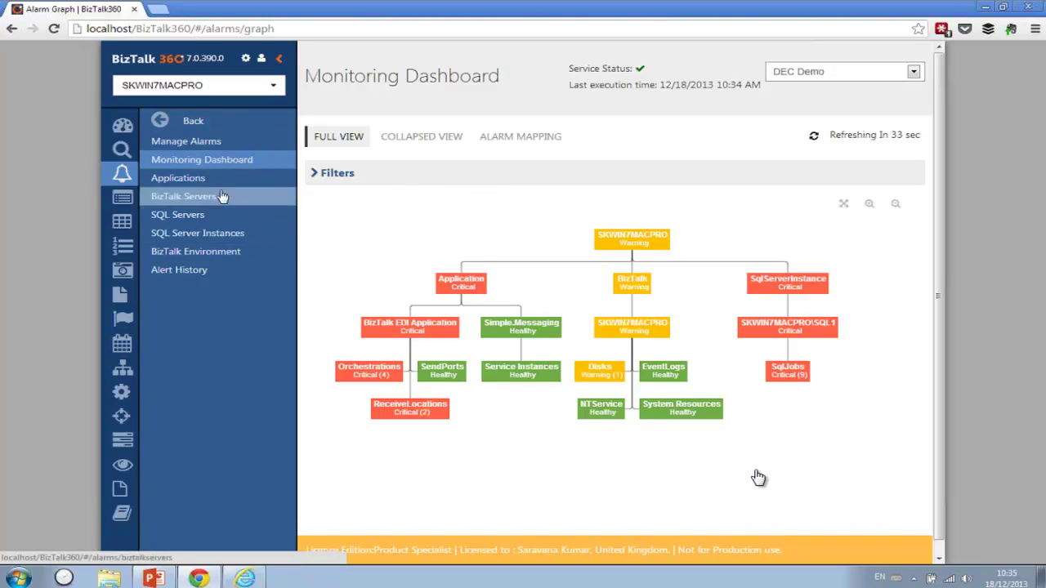
mouse_move(146, 132)
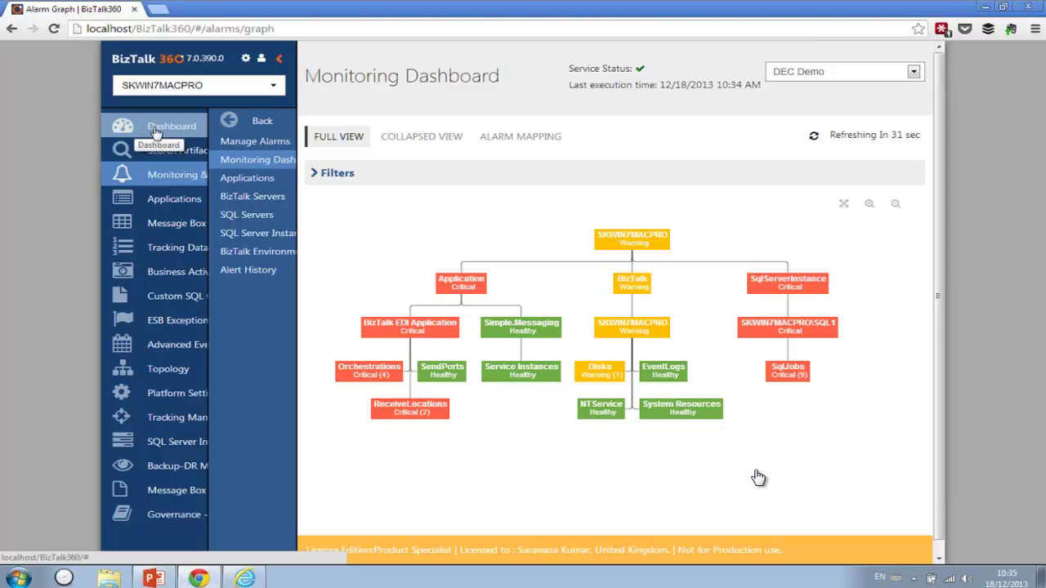
click(155, 129)
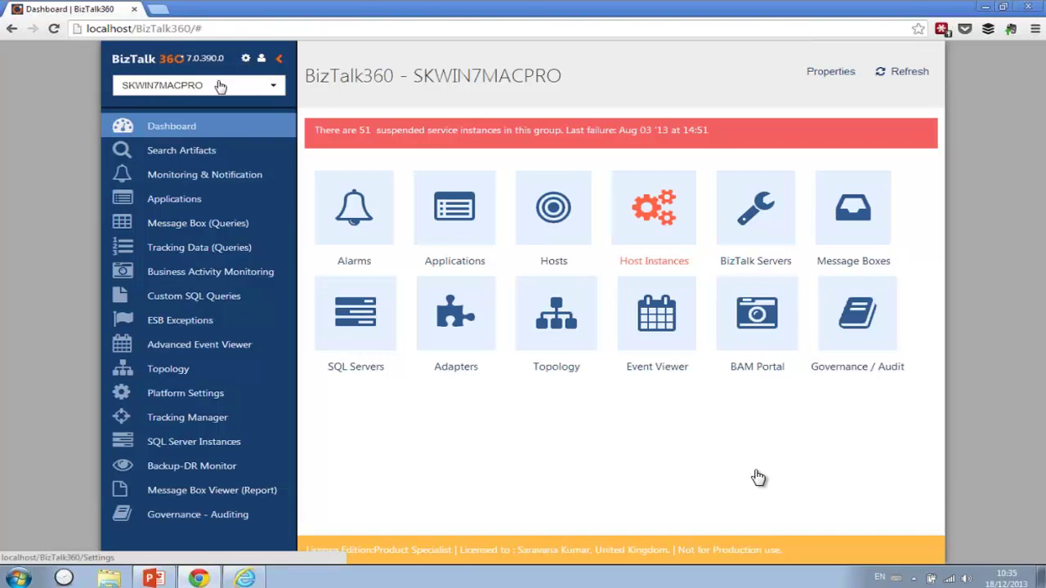
- In Settings > User Access Policy, bring up Manage Existing User's access policy
click(246, 62)
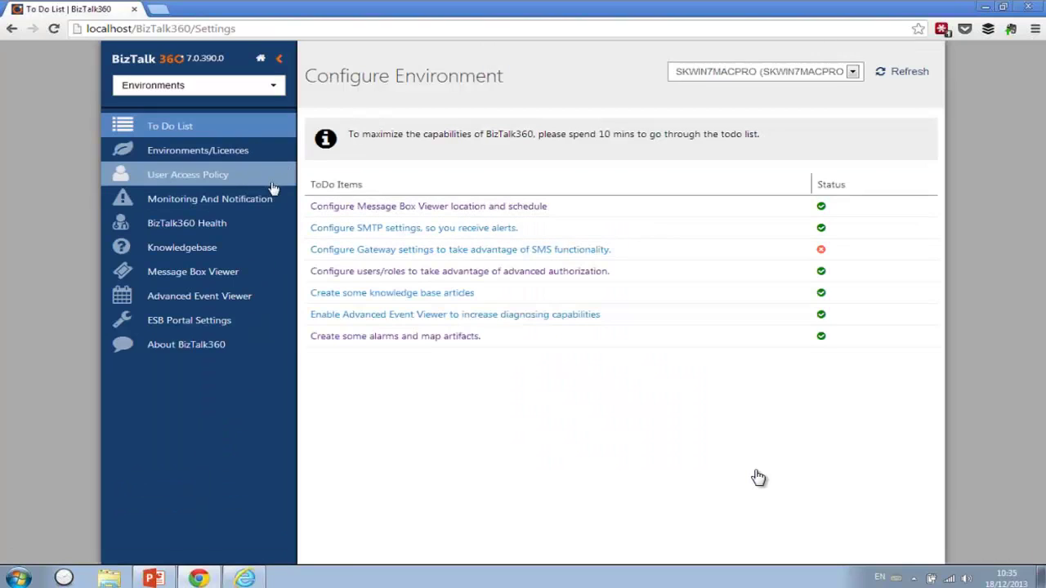
click(258, 181)
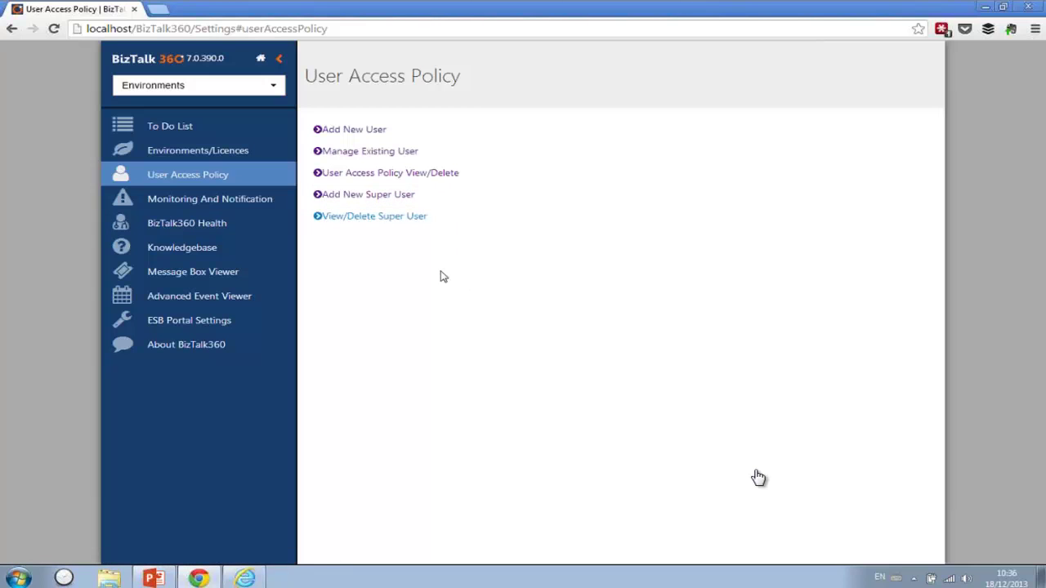
click(368, 157)
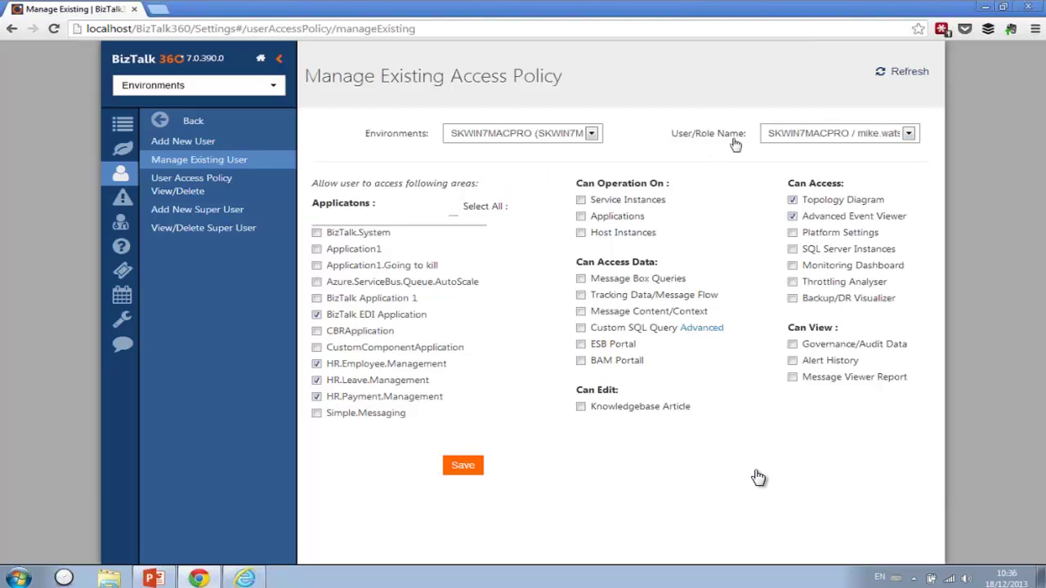
- Confirm the existing user in the User/Role Name list, then bring up the limited Internet Explorer session
click(786, 139)
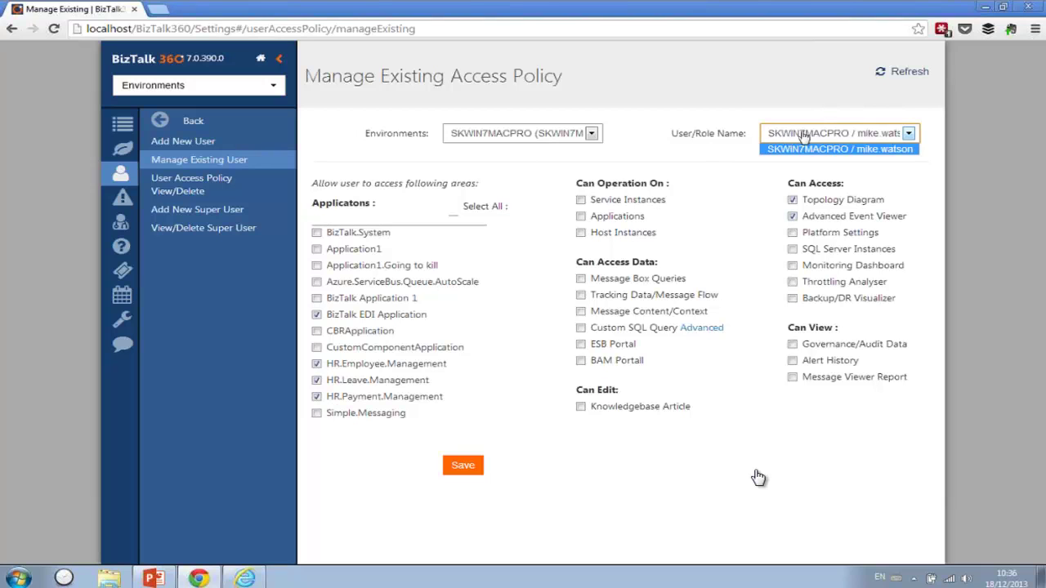
click(725, 154)
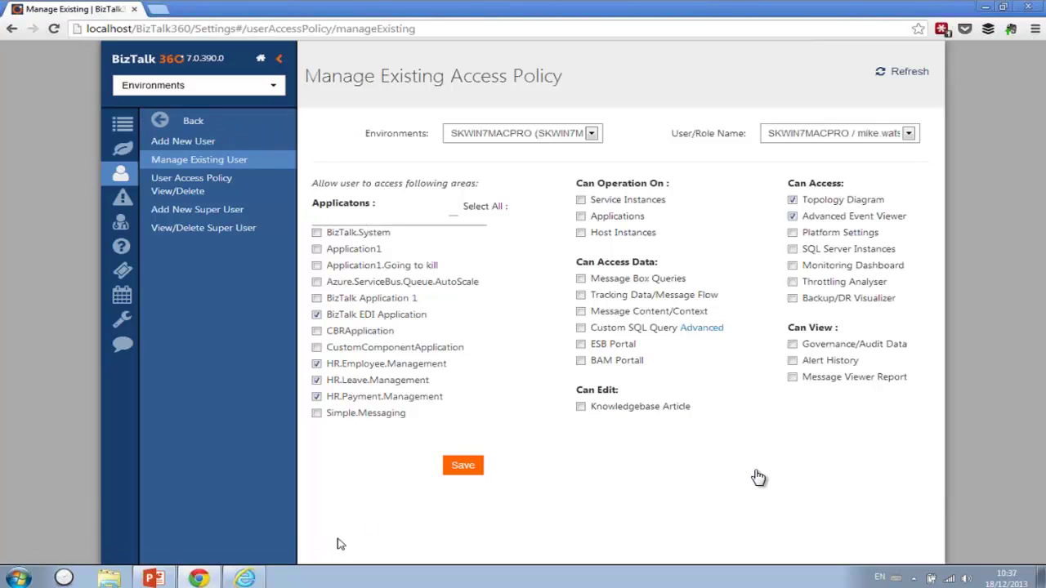
click(258, 575)
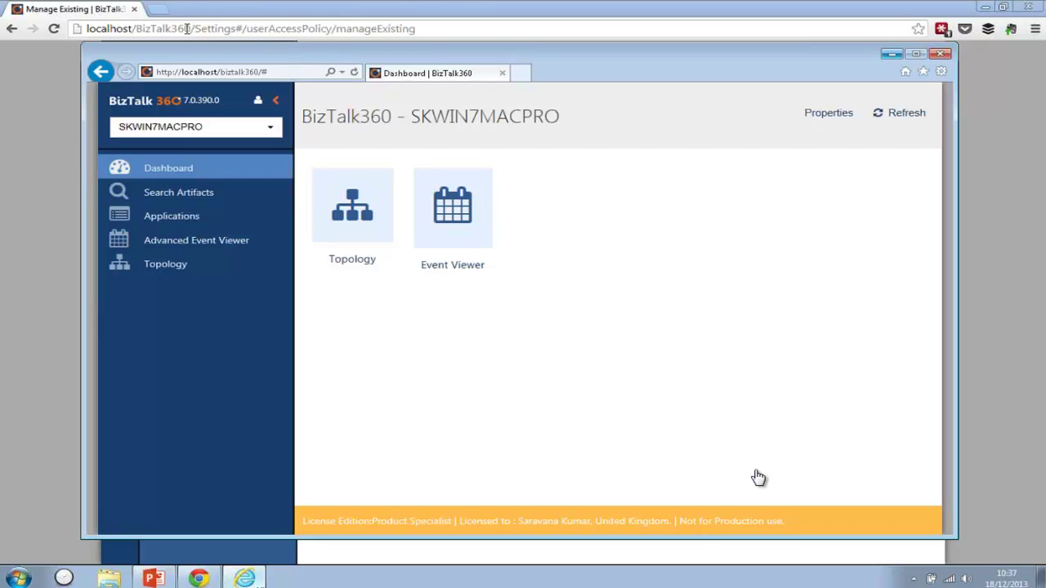
- Remove '/#' from the Internet Explorer address and reload the limited dashboard
click(245, 72)
click(270, 71)
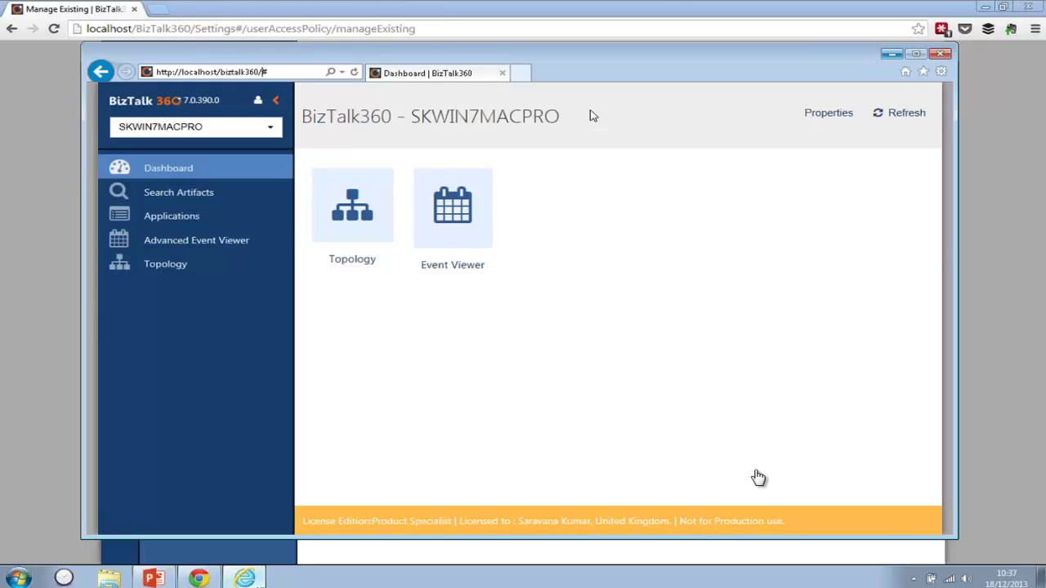
key(BackSpace)
key(BackSpace)
key(Return)
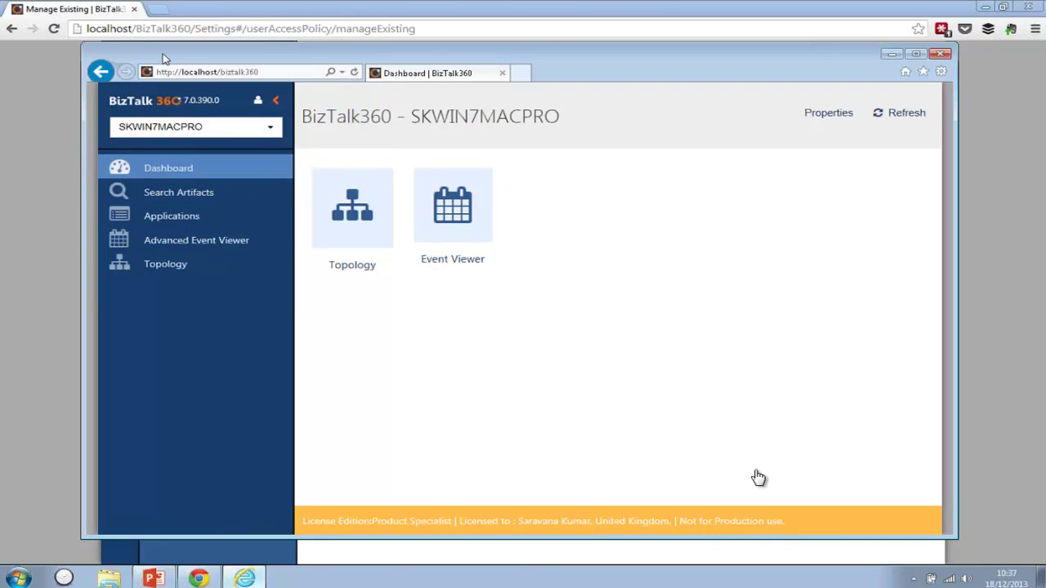
- Return to the full SKWIN7MACPRO dashboard in the Chrome window
drag(163, 58, 262, 80)
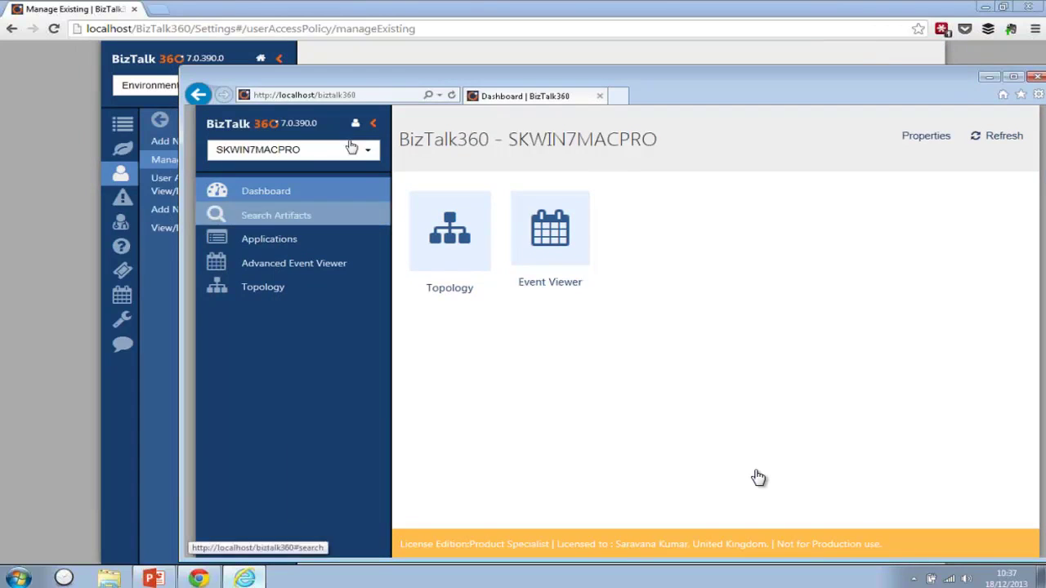
click(50, 228)
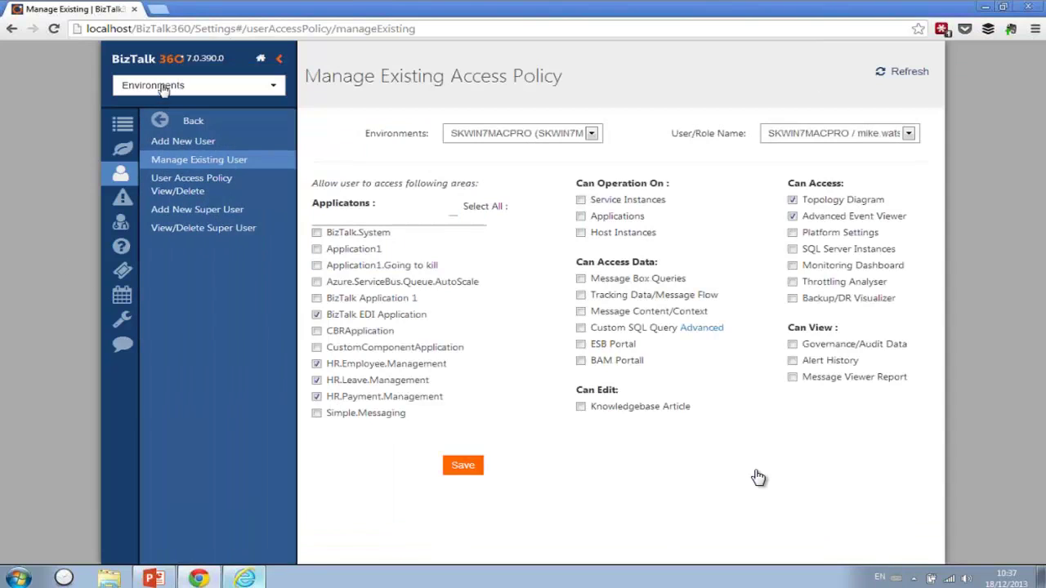
click(262, 59)
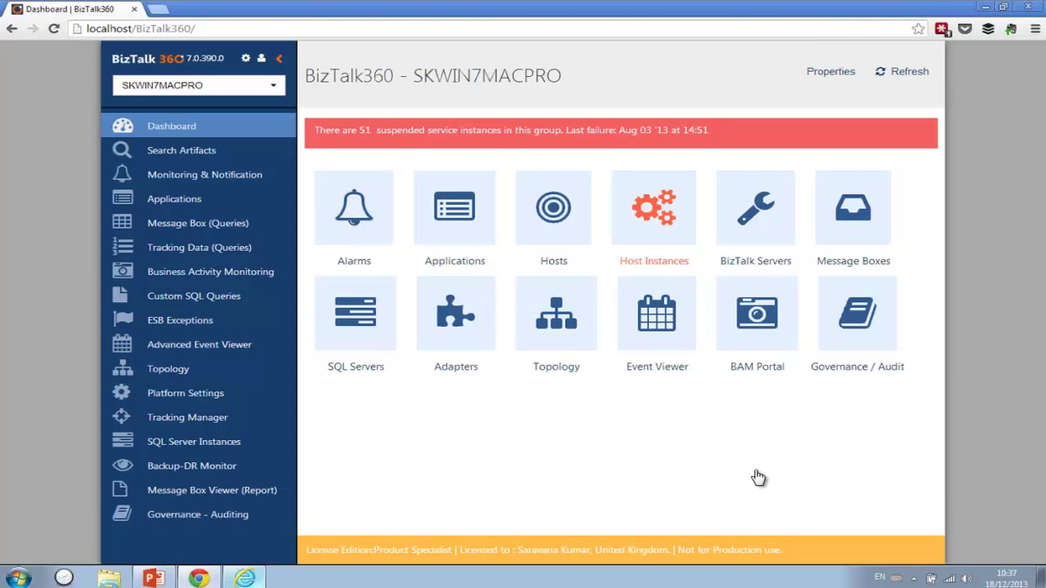
- Show the main user's account details and highlight its SuperUser access profile
click(260, 63)
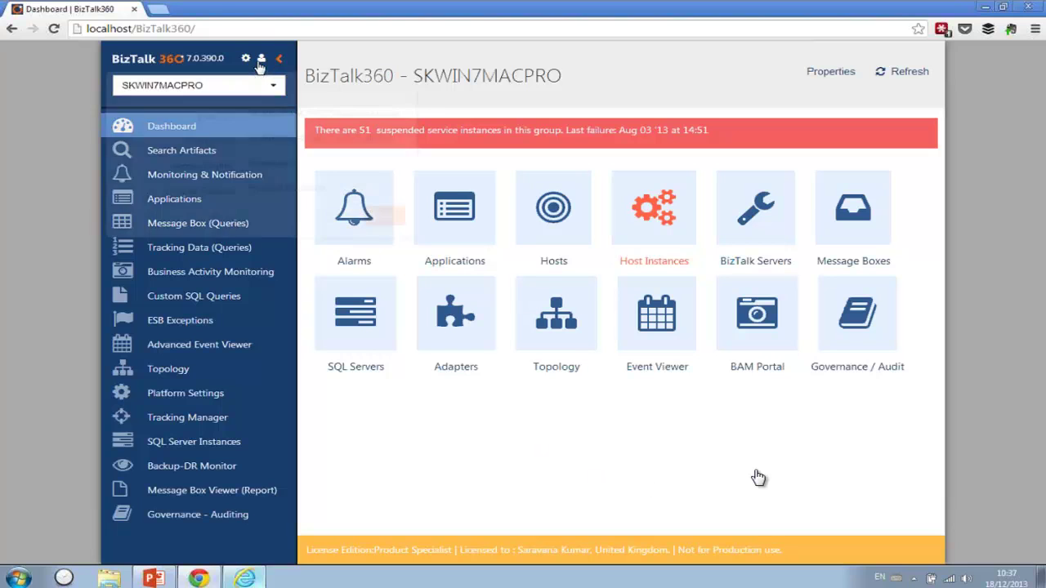
drag(253, 112, 401, 113)
click(285, 140)
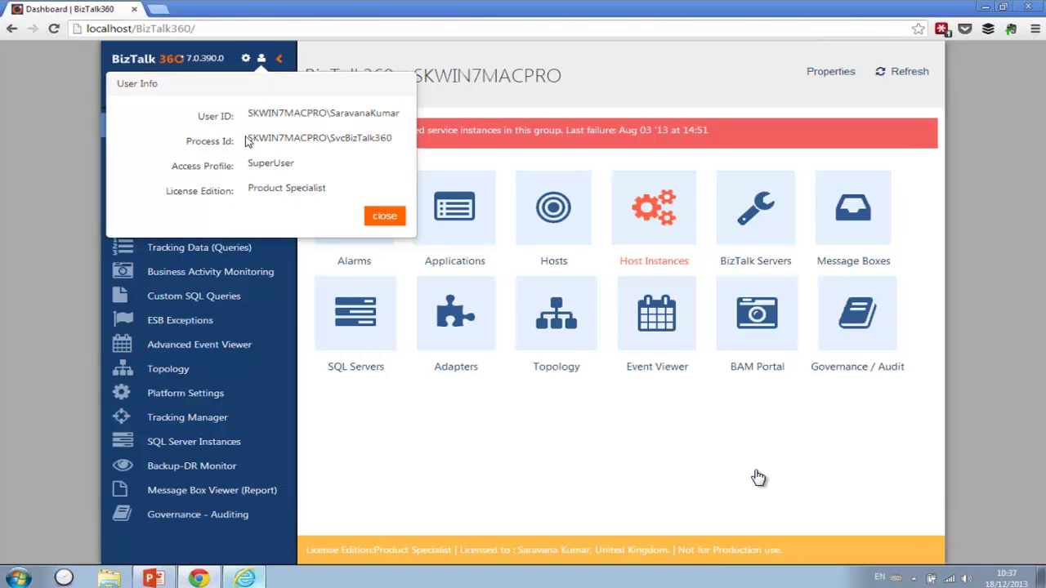
drag(254, 166, 342, 166)
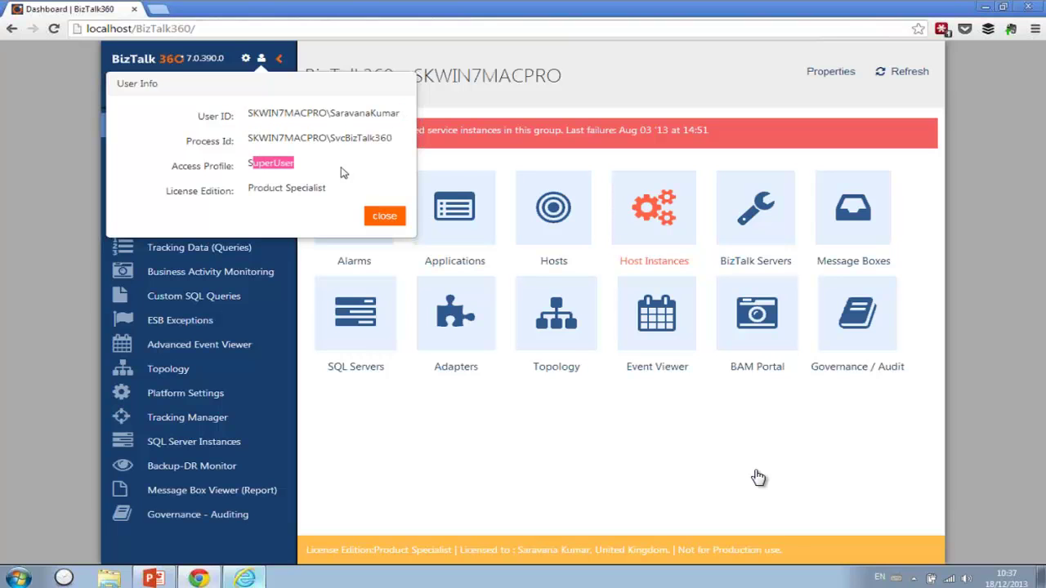
click(323, 172)
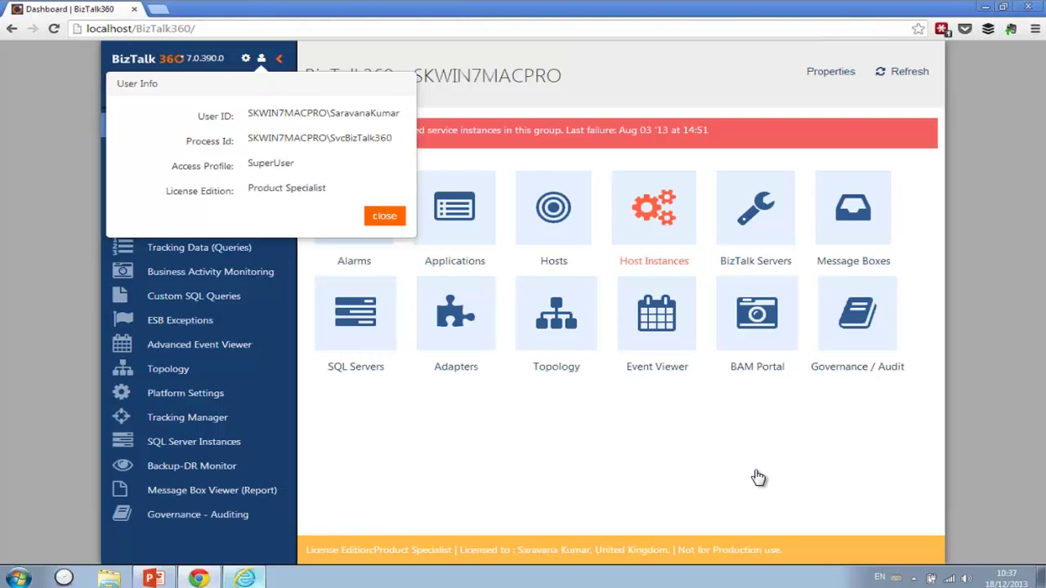
- Check the restricted user's Custom access profile in Internet Explorer, then list their applications
click(245, 579)
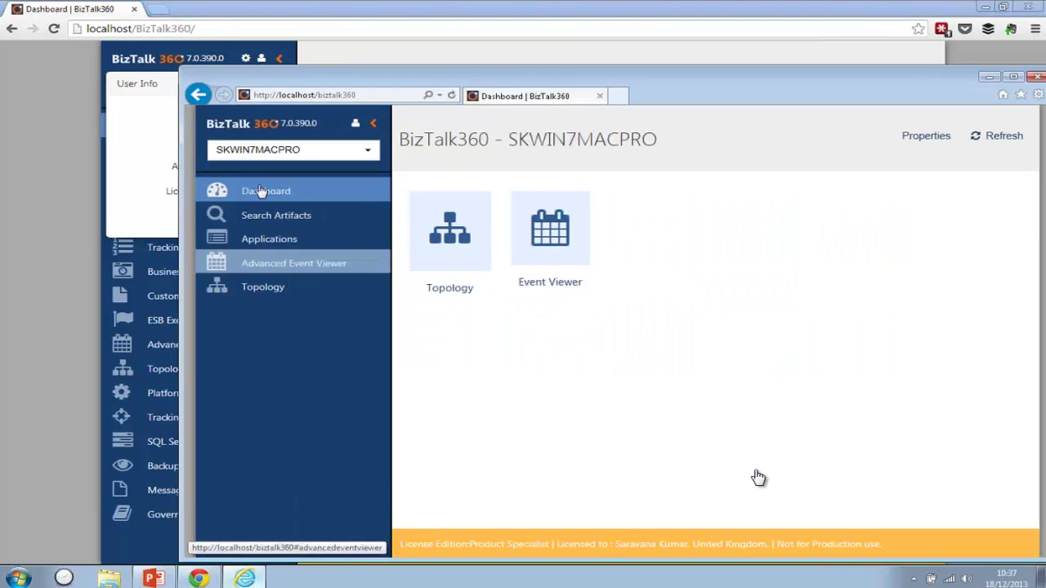
drag(325, 84, 292, 61)
click(323, 102)
drag(313, 155, 445, 163)
drag(313, 206, 313, 235)
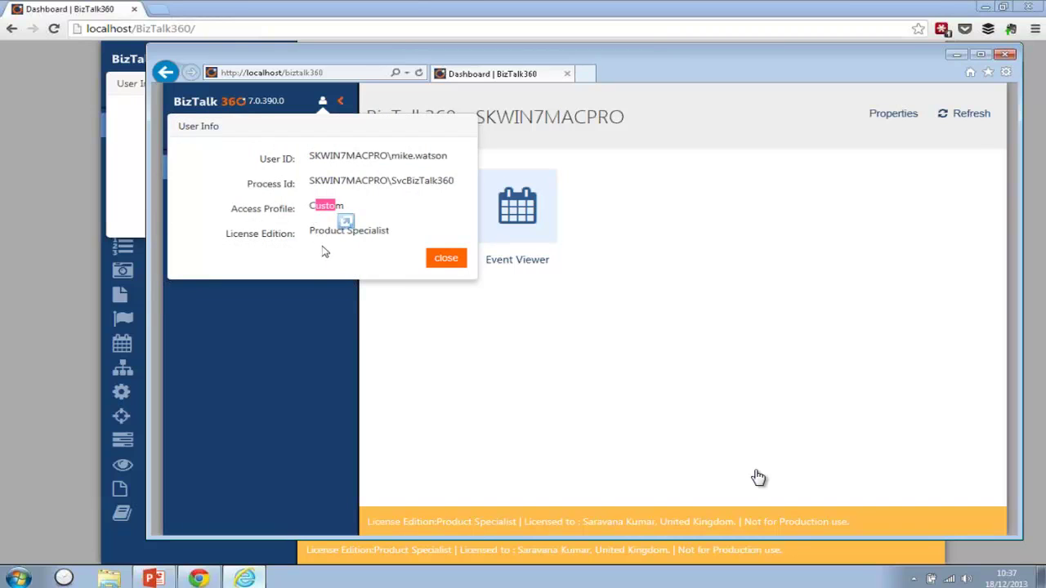
click(439, 259)
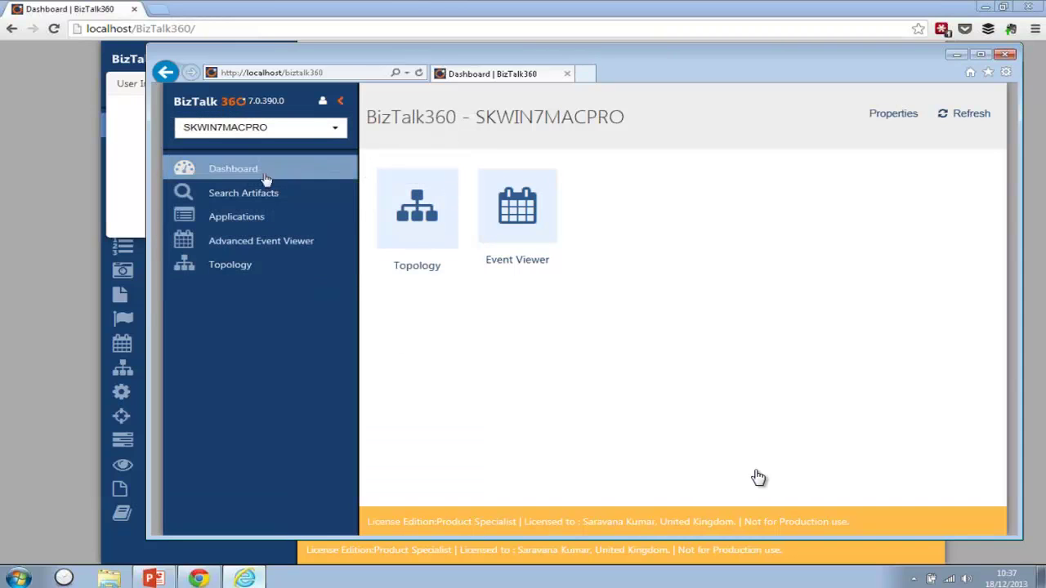
click(242, 220)
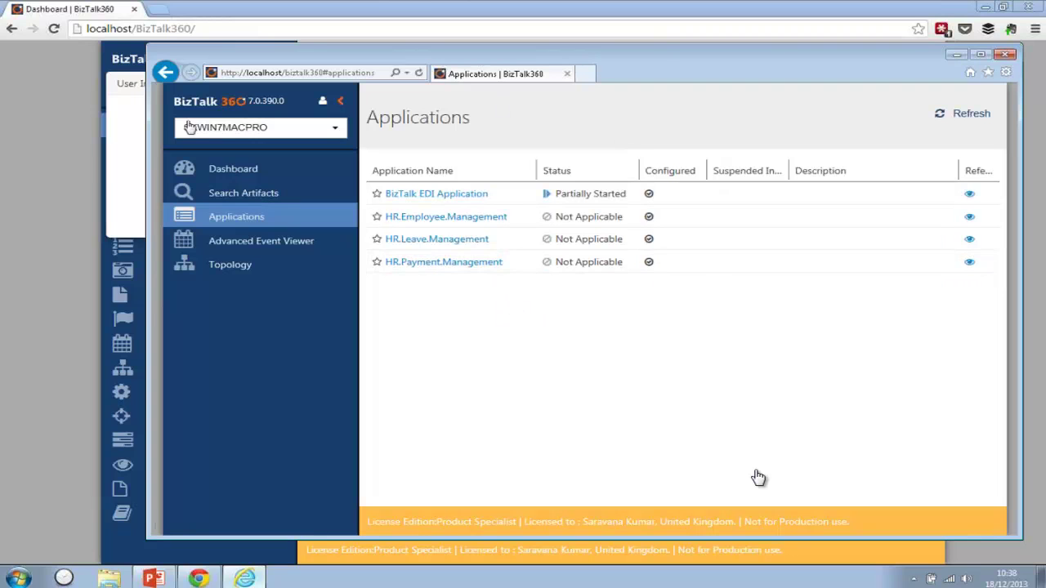
- Open Settings > User Access Policy > Manage Existing User in the main browser
click(83, 155)
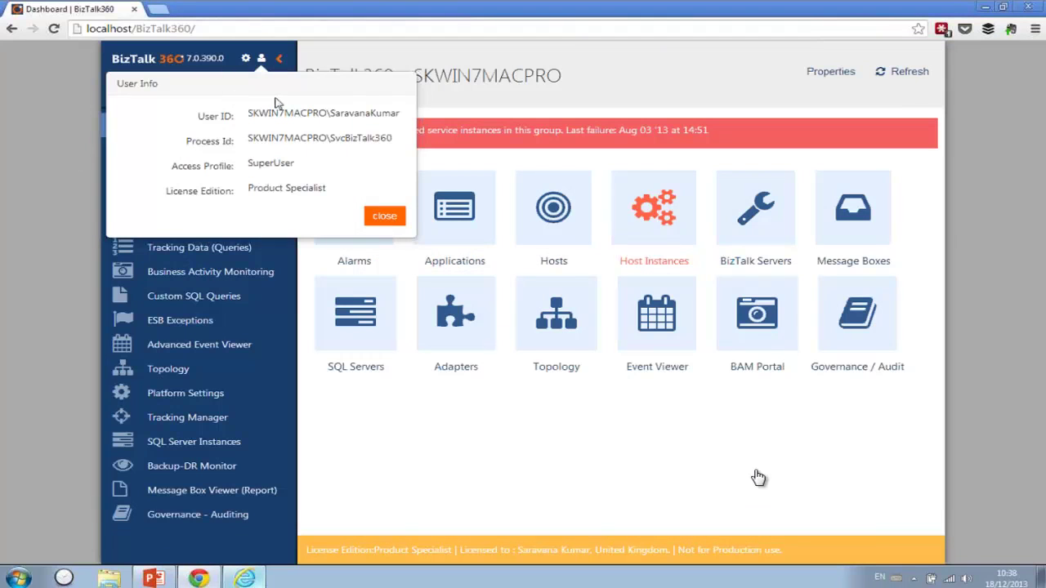
click(386, 217)
click(245, 59)
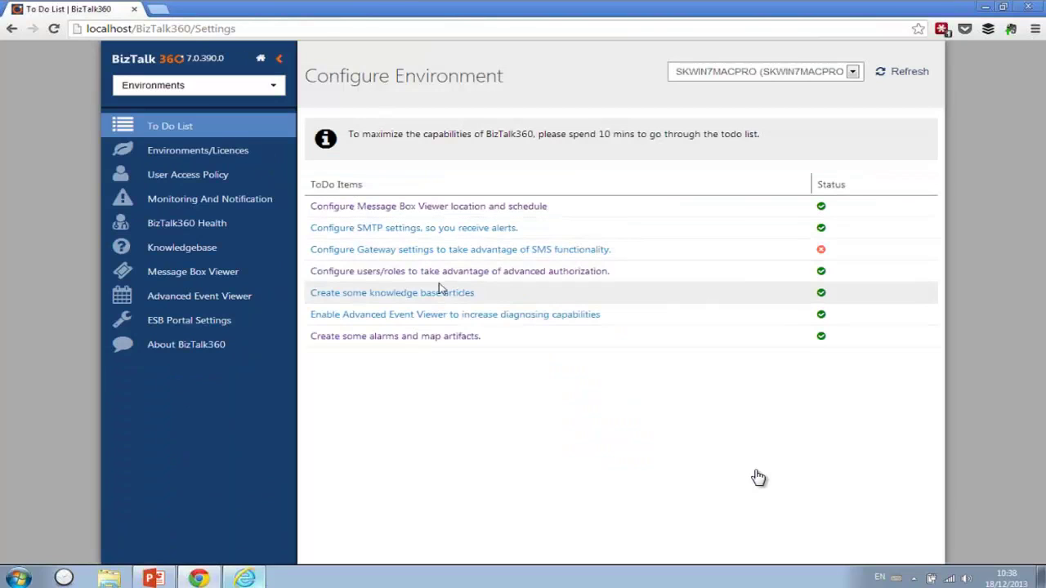
click(221, 173)
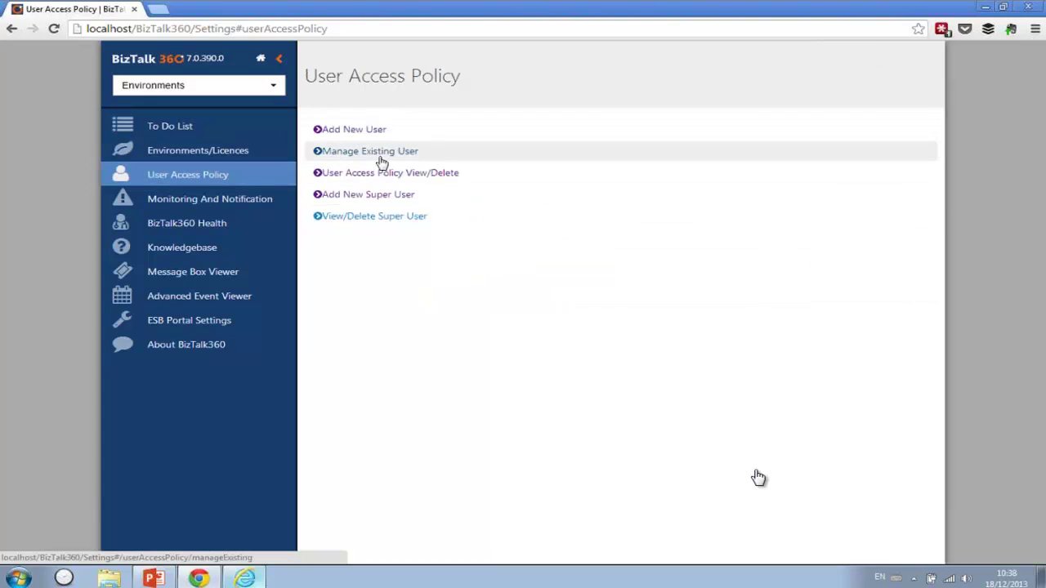
click(377, 152)
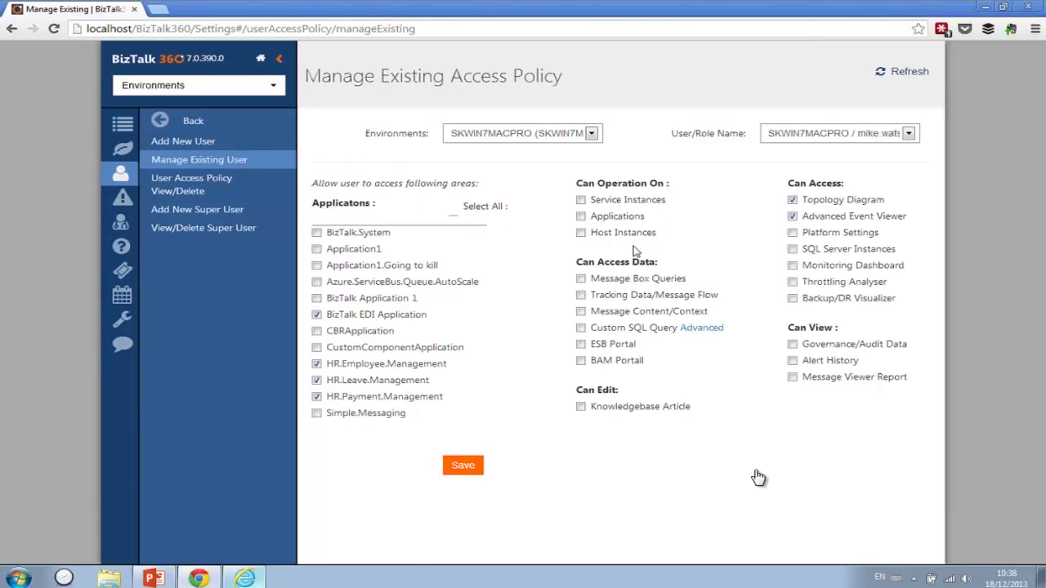
- View HR.Employee.Management and BizTalk EDI orchestrations as the restricted user, then return home
click(245, 579)
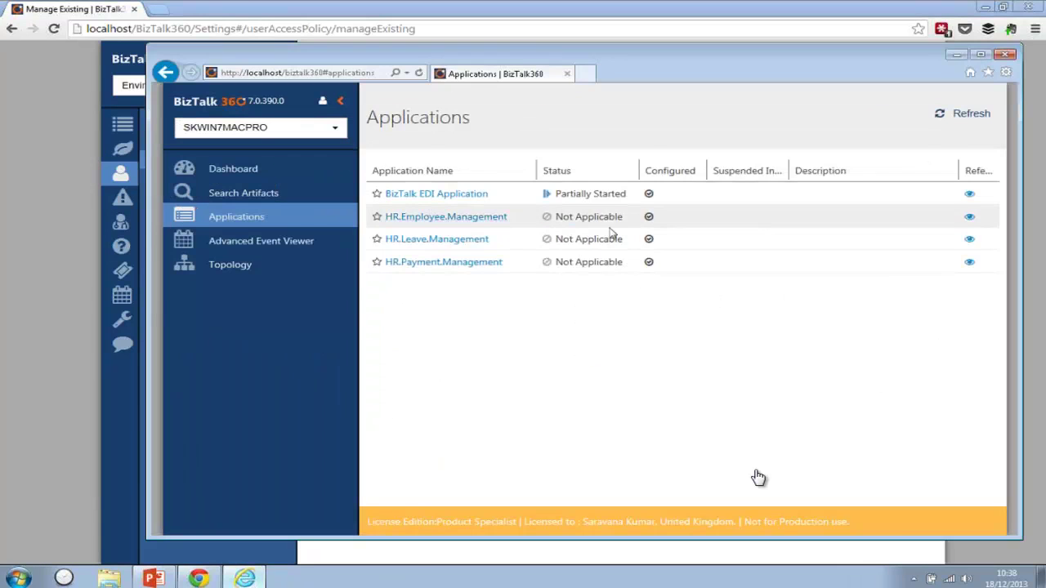
click(467, 215)
click(449, 173)
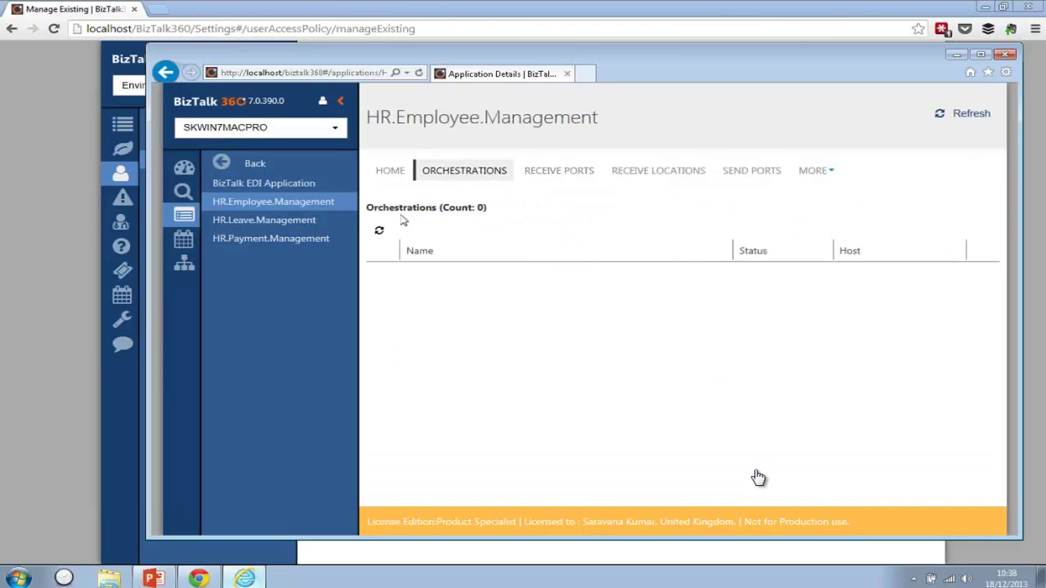
click(291, 186)
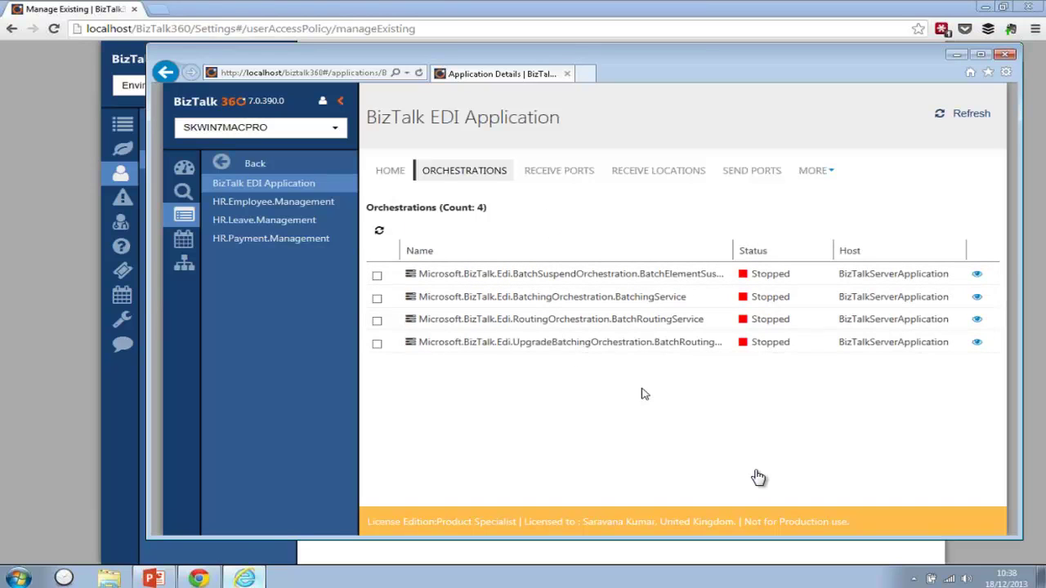
click(377, 275)
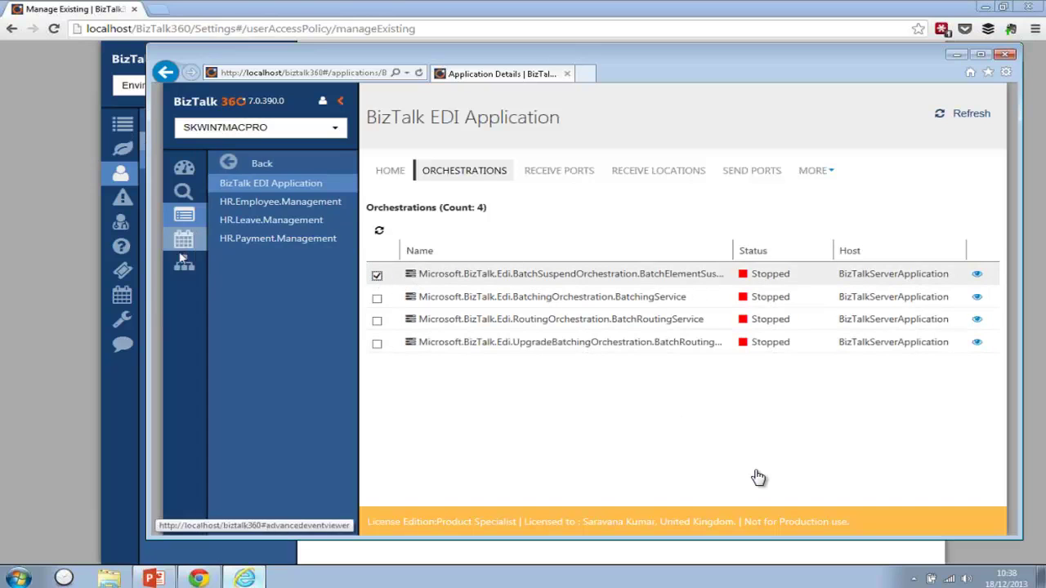
click(141, 259)
click(260, 62)
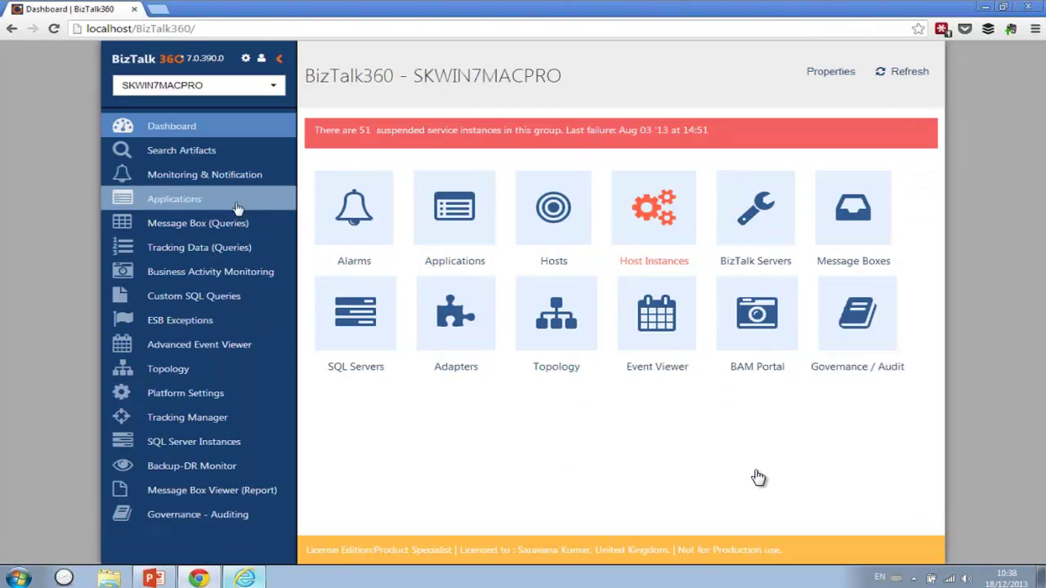
- Tick the first orchestration on BizTalk EDI Application's ORCHESTRATIONS tab, then switch to Internet Explorer
click(236, 206)
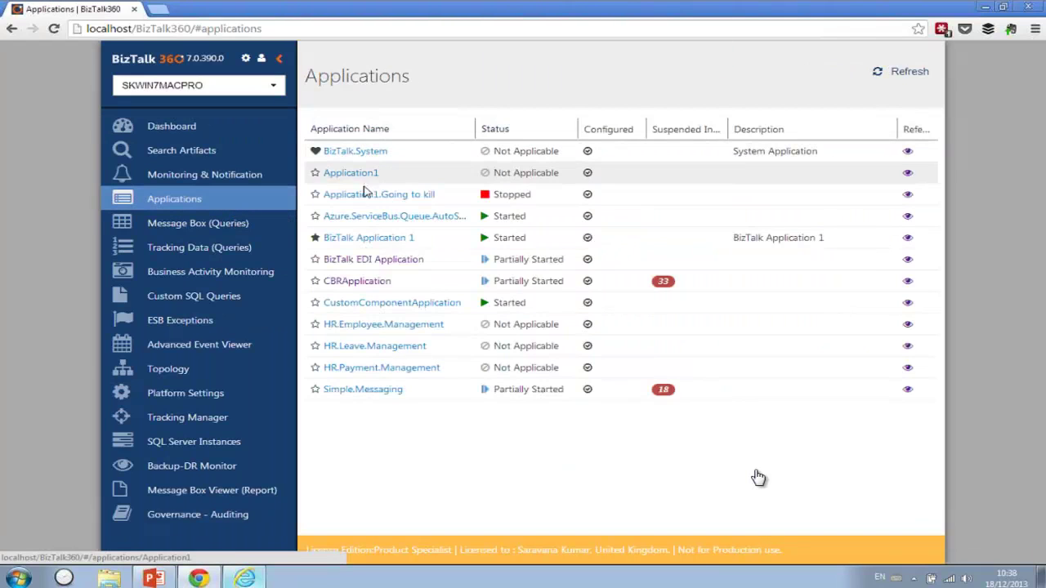
click(357, 238)
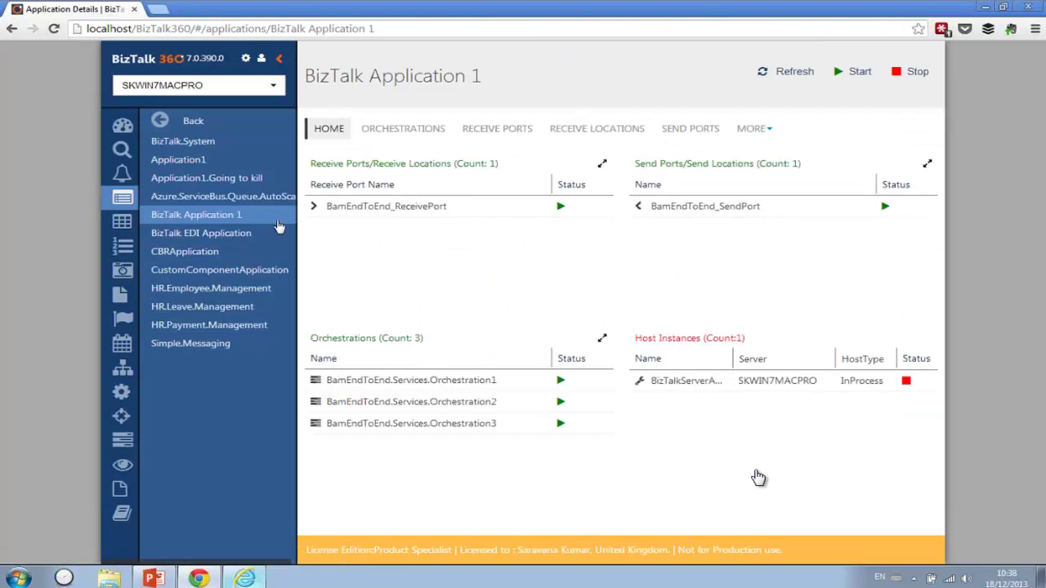
click(203, 233)
click(369, 131)
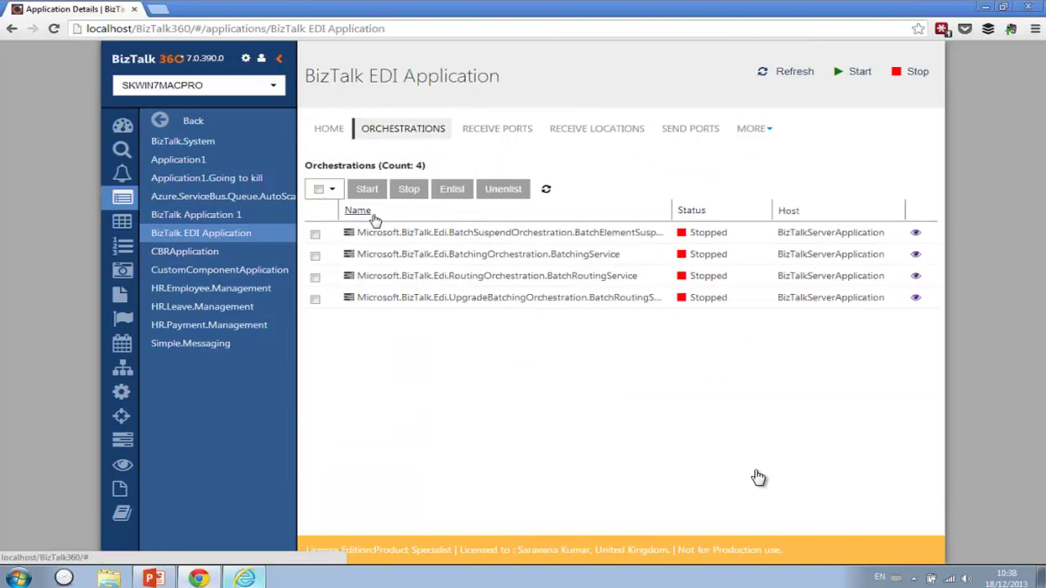
click(315, 234)
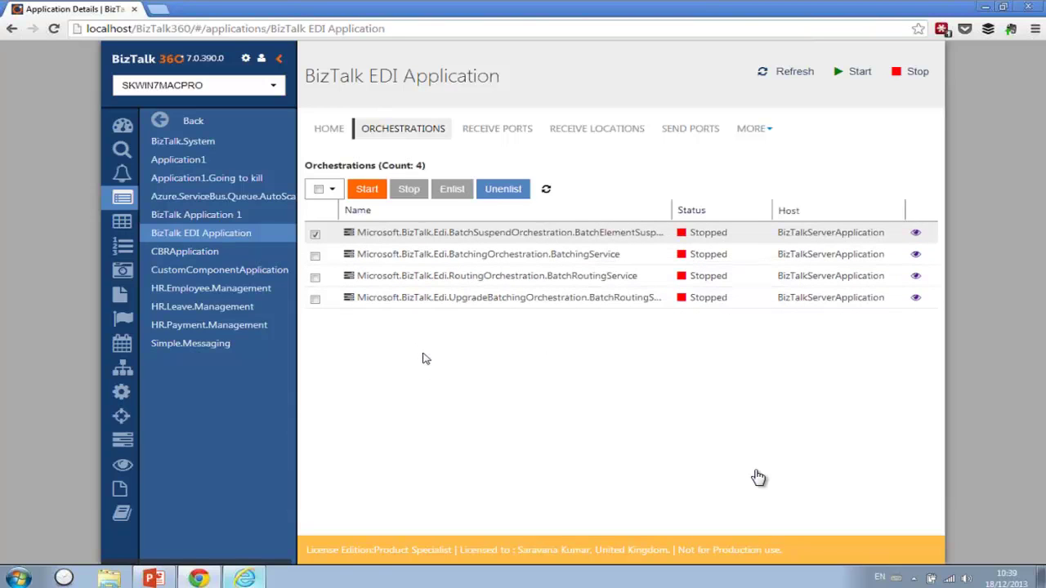
click(245, 577)
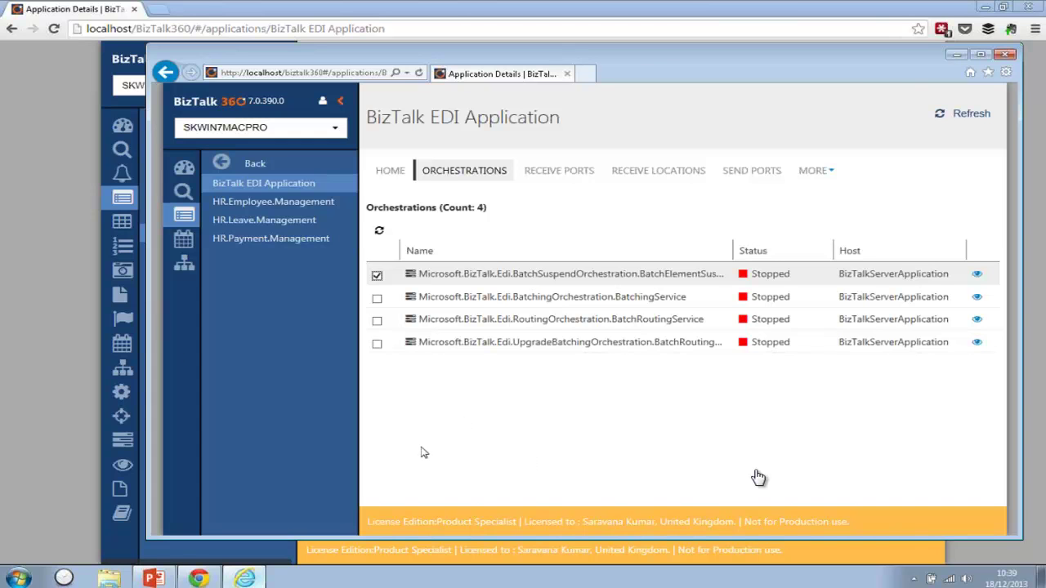
- Grant the existing user Can Operation On for Service Instances, Applications and Host Instances, and save
click(53, 280)
click(260, 61)
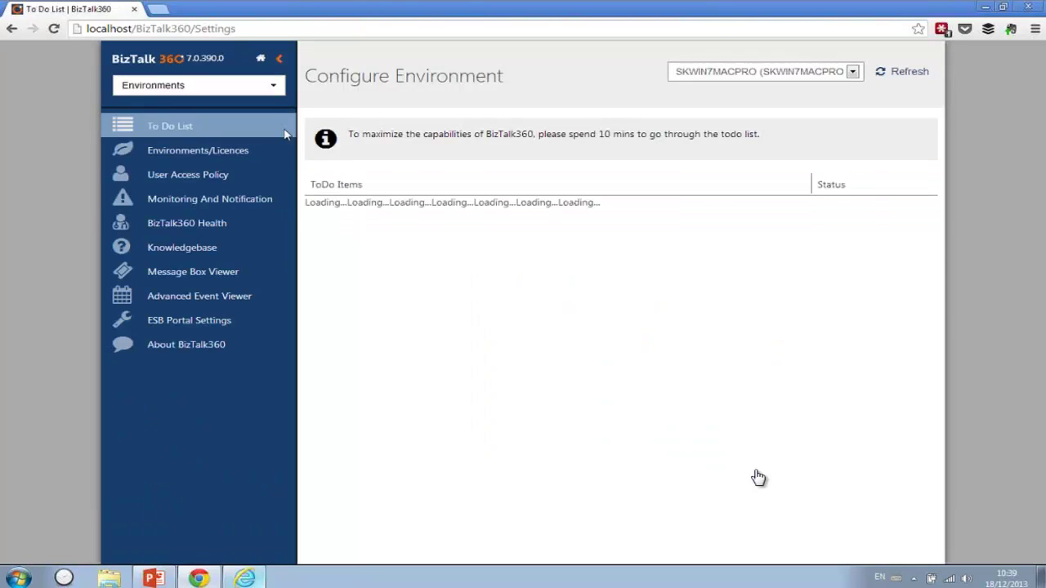
click(262, 181)
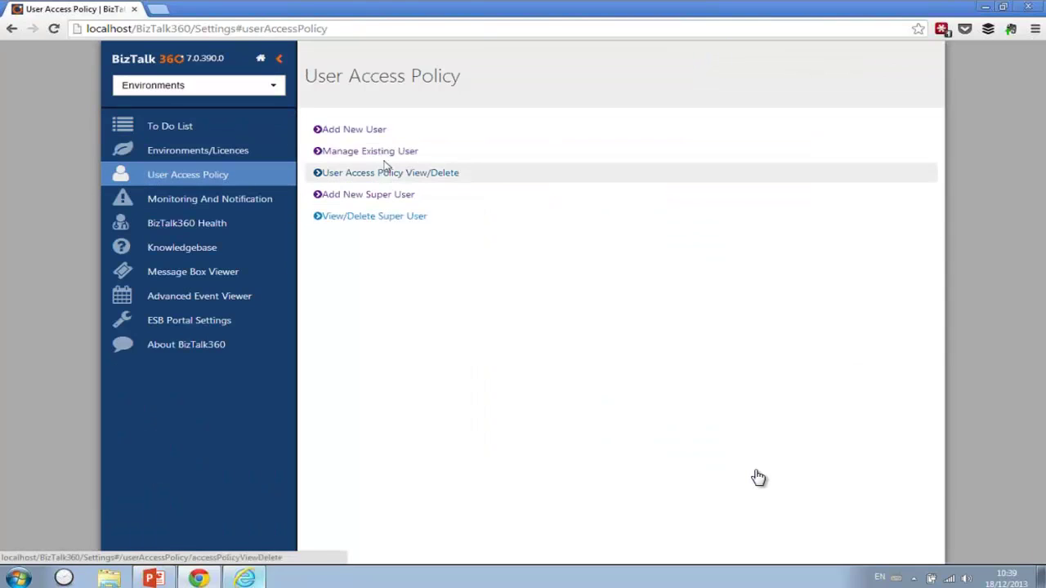
click(385, 158)
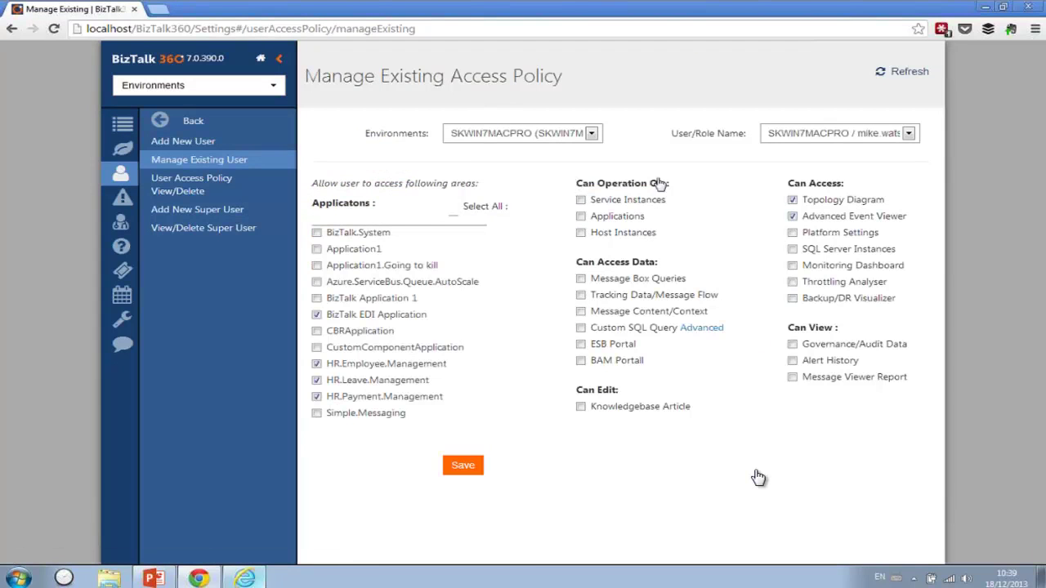
click(581, 200)
click(581, 216)
click(581, 232)
click(466, 467)
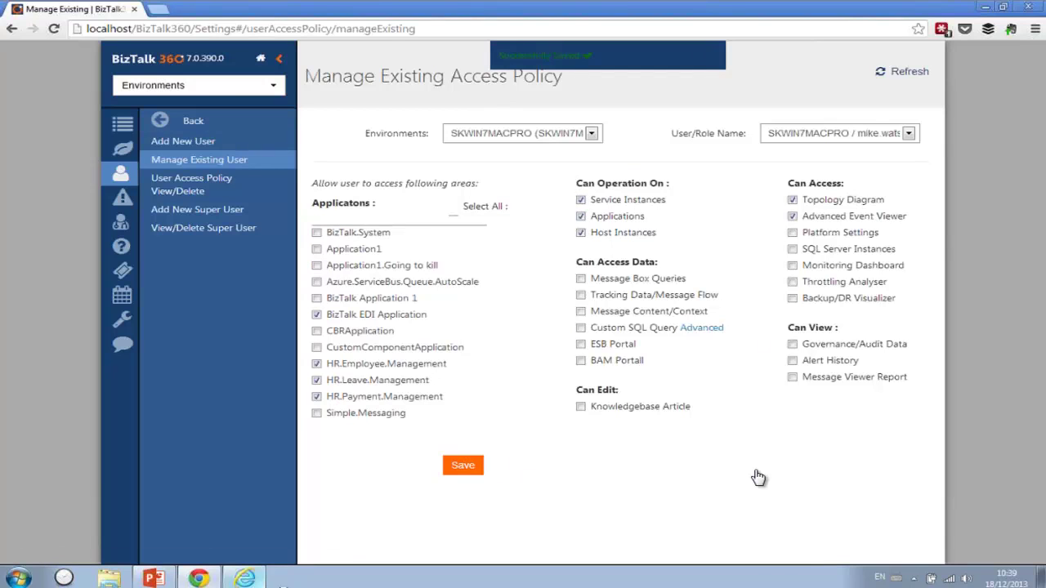
key(alt+Tab)
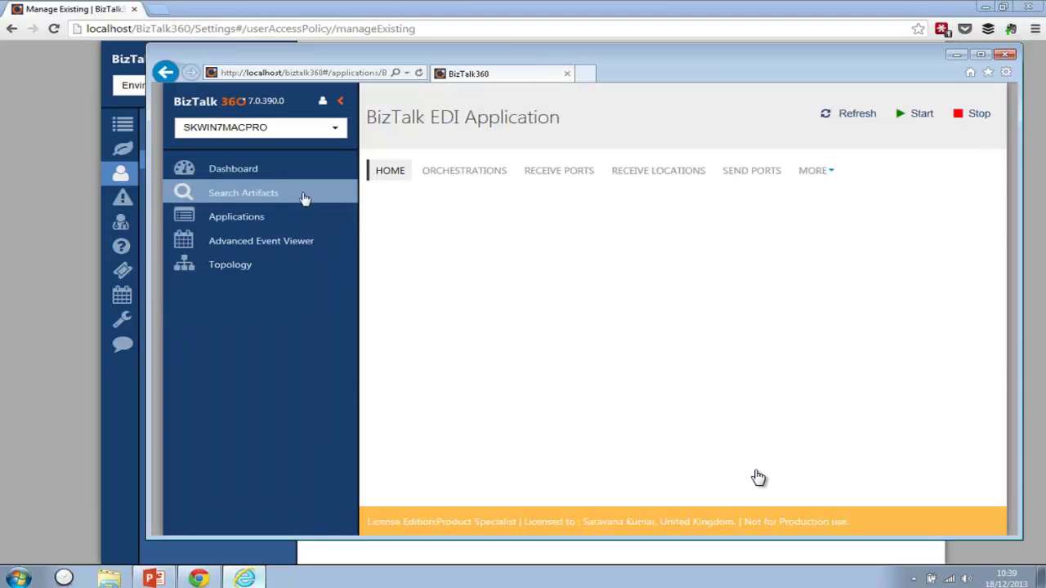
- Start the first BizTalk EDI Application orchestration as the restricted user, then return to Chrome
click(241, 219)
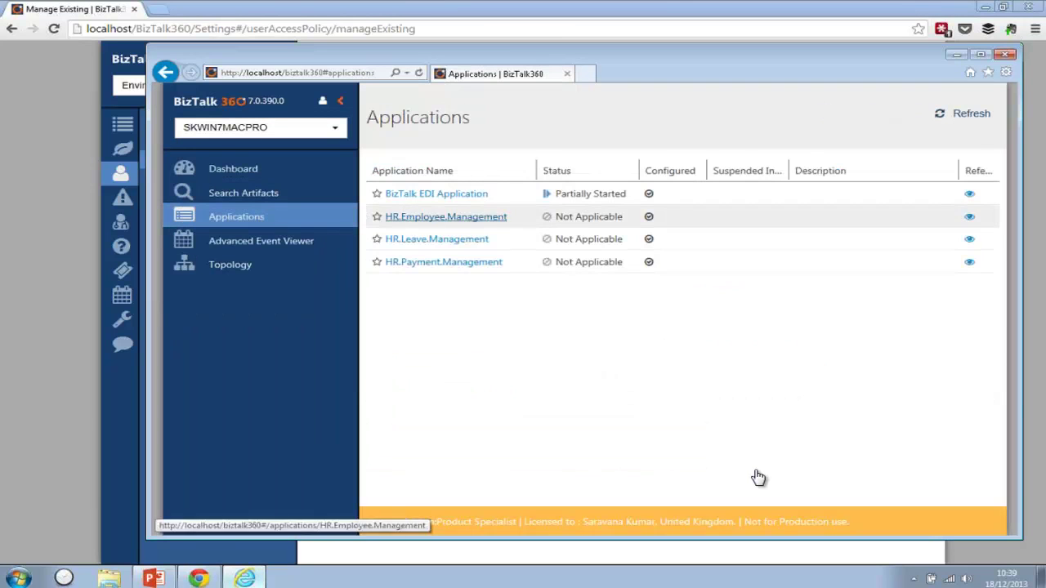
click(447, 202)
click(464, 172)
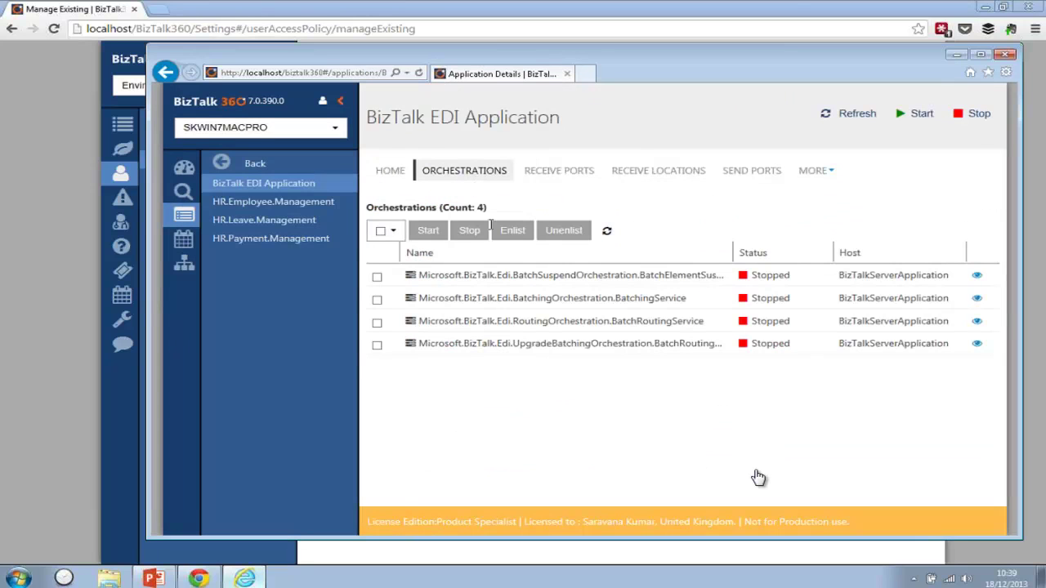
click(376, 277)
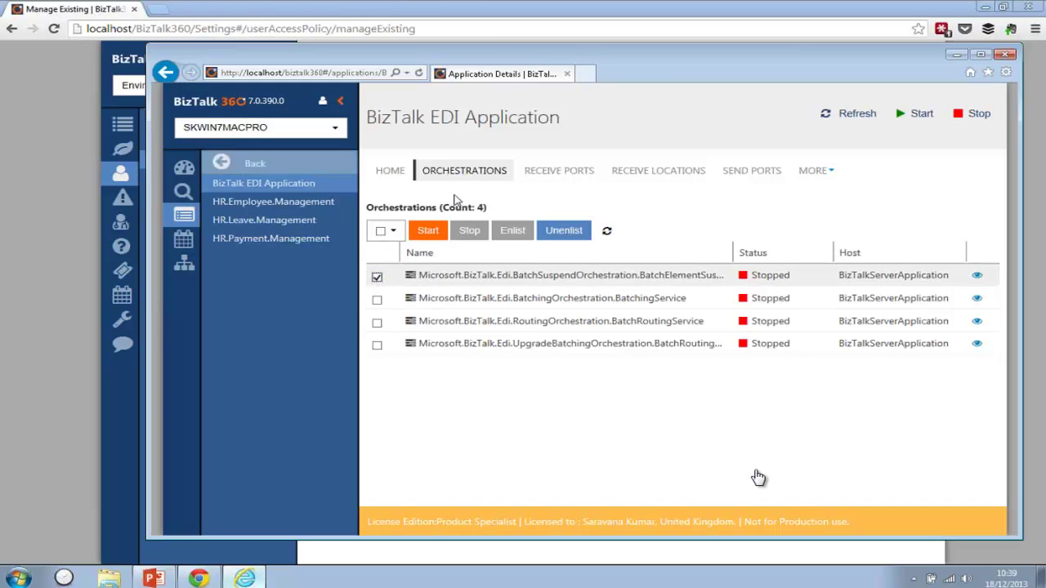
click(424, 232)
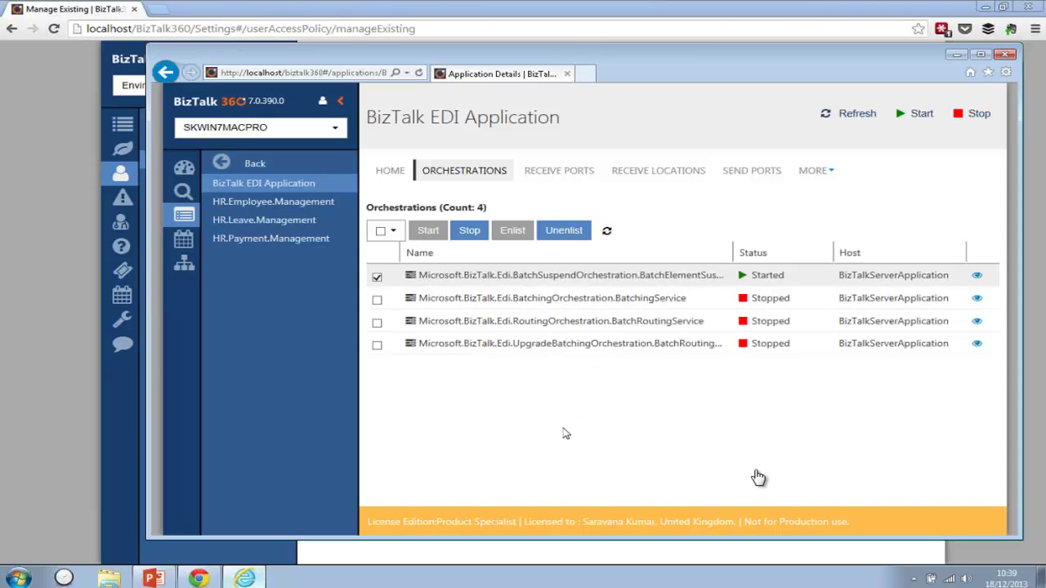
click(78, 320)
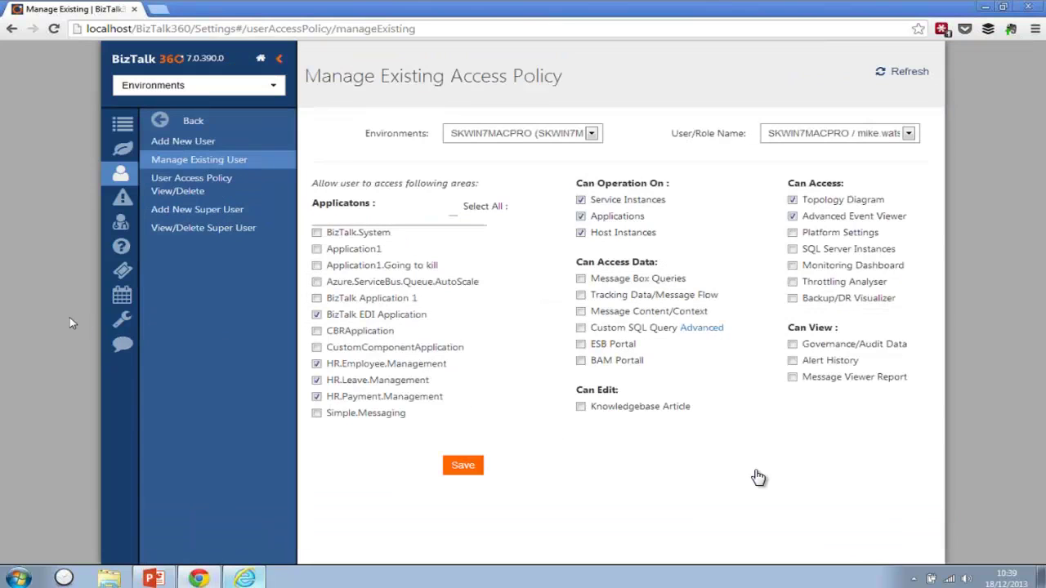
- Go back from the access policy page to the dashboard and open Platform Settings
mouse_move(102, 151)
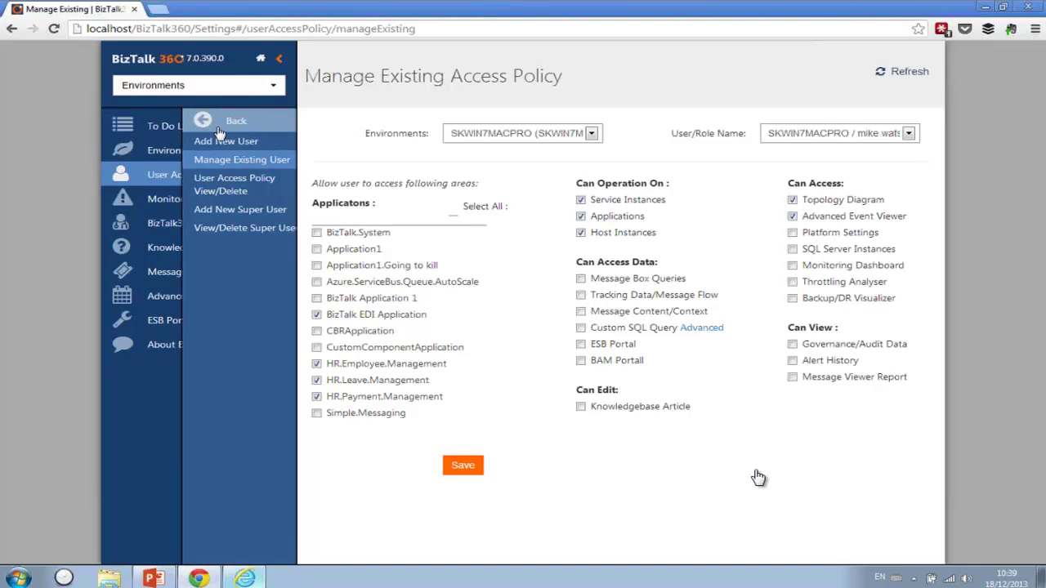
click(186, 122)
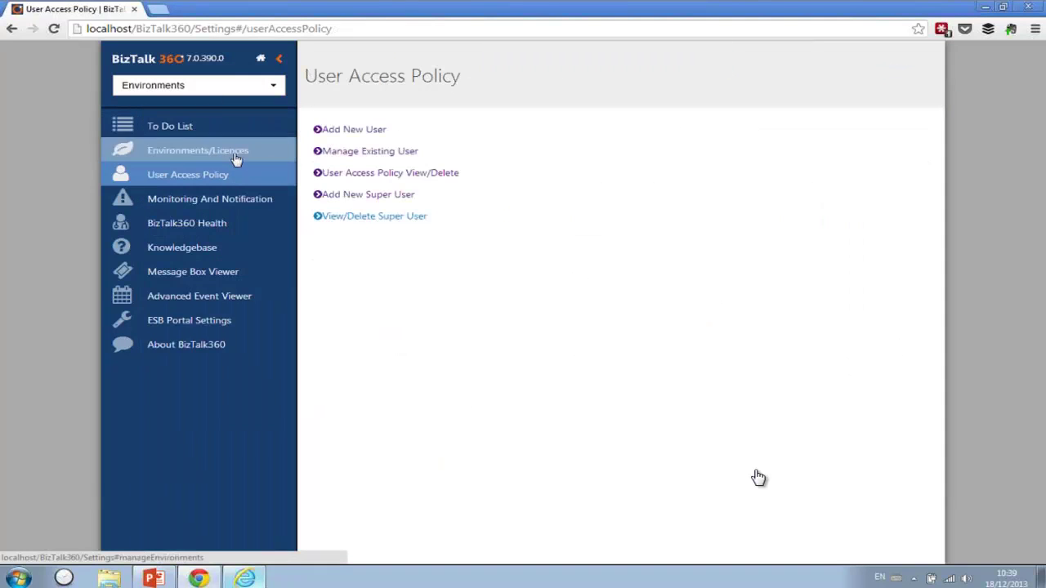
click(260, 61)
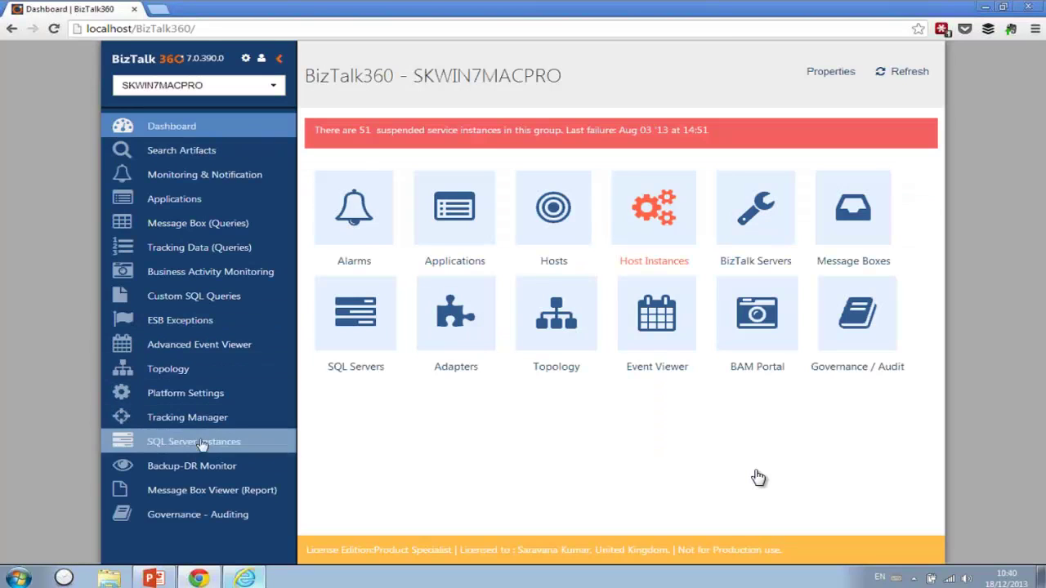
click(187, 403)
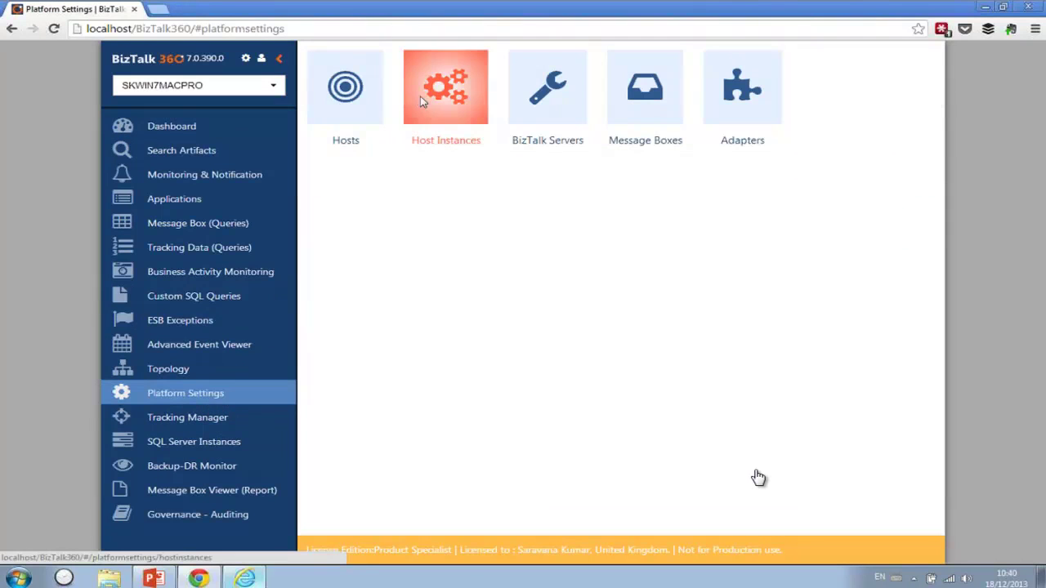
- Start and then stop the BizTalkServerApplication host instance, returning to the overview
click(432, 94)
click(316, 178)
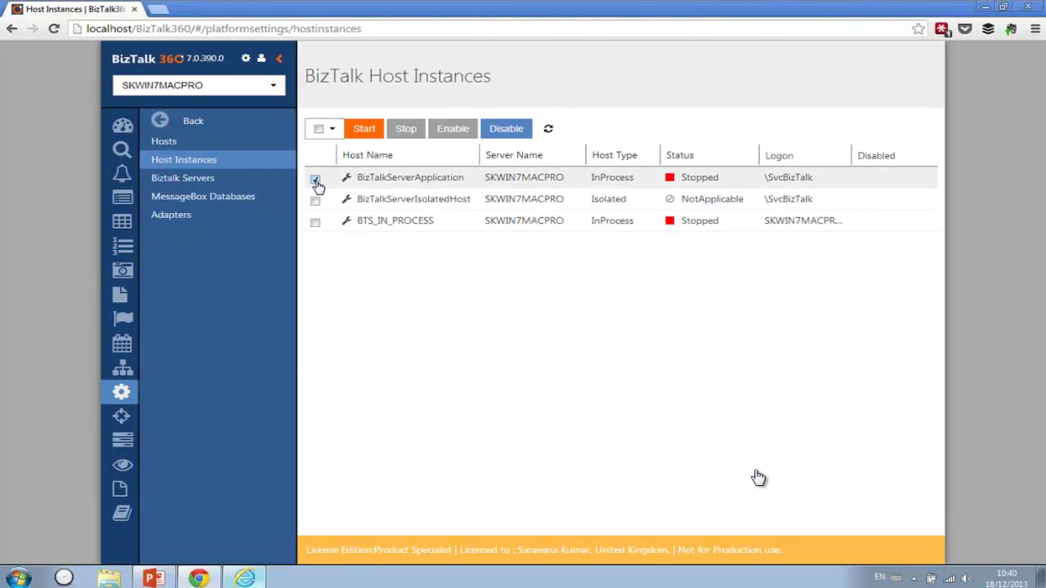
click(361, 131)
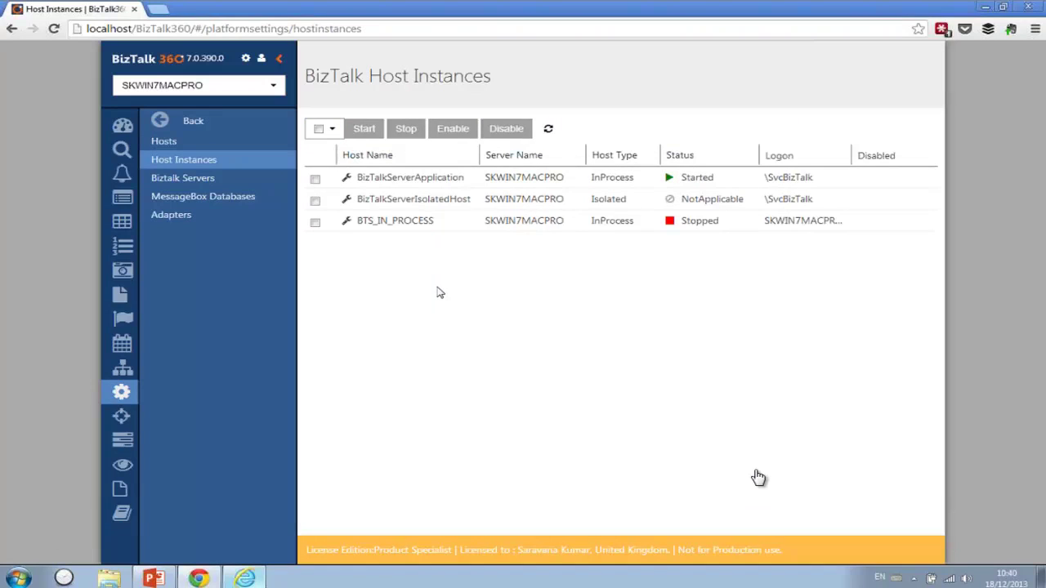
click(315, 178)
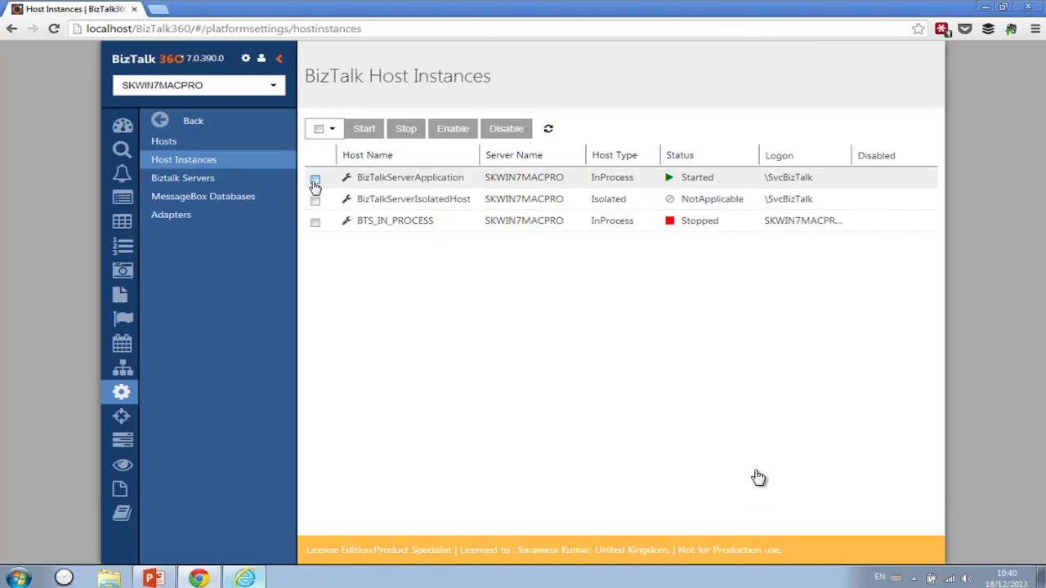
click(397, 133)
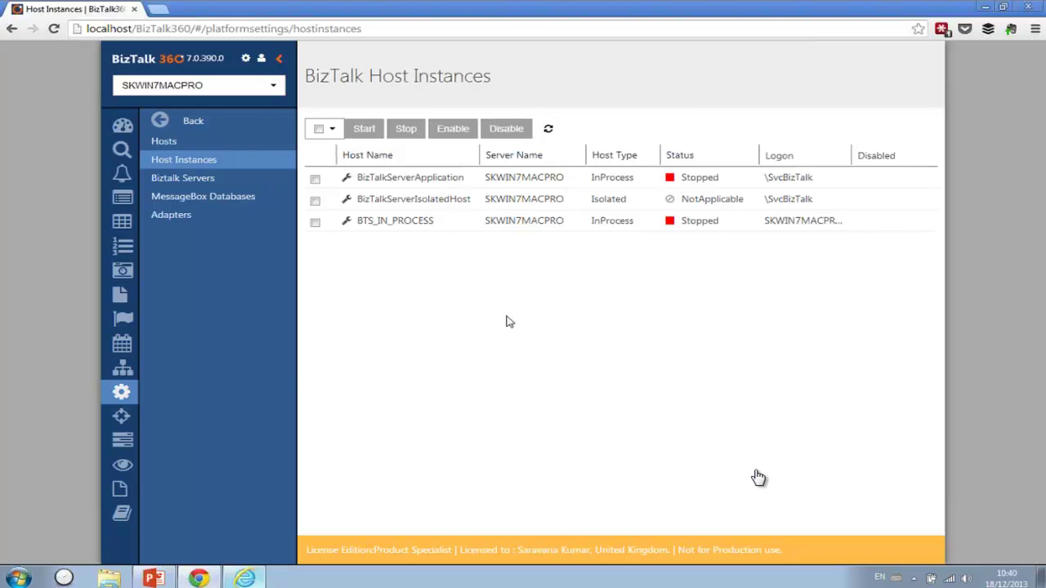
click(235, 125)
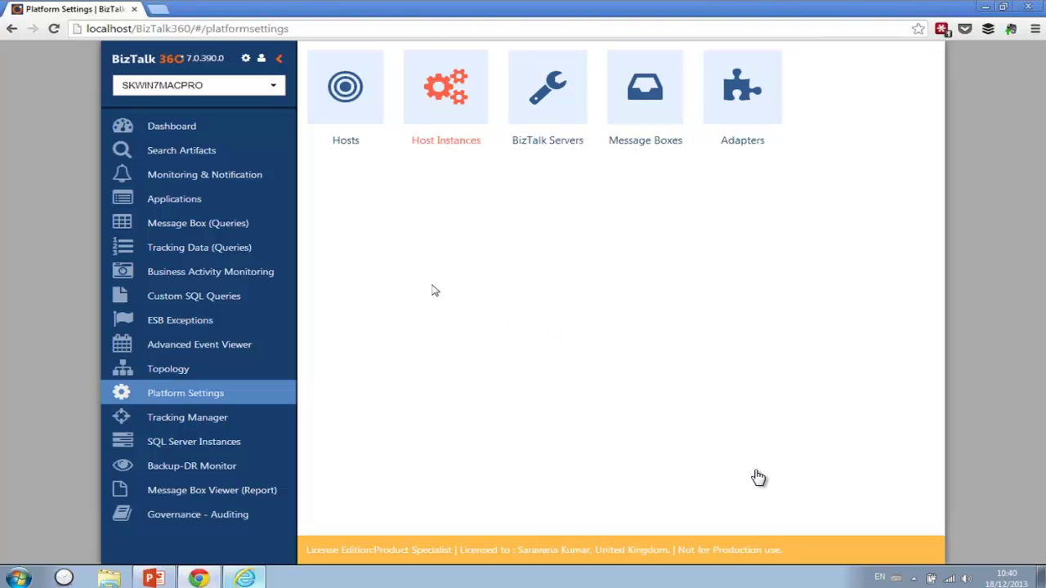
click(164, 511)
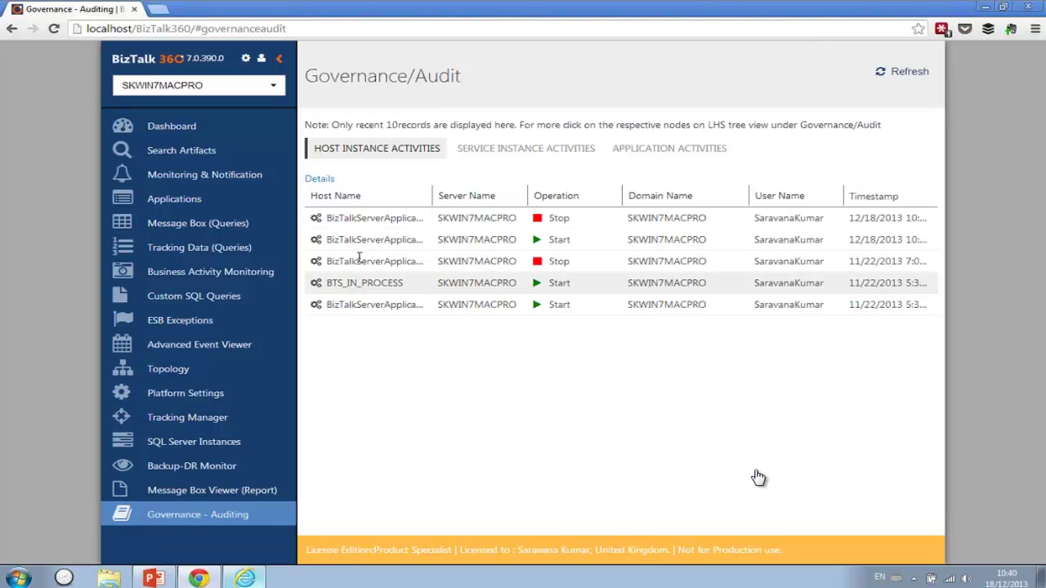
click(640, 154)
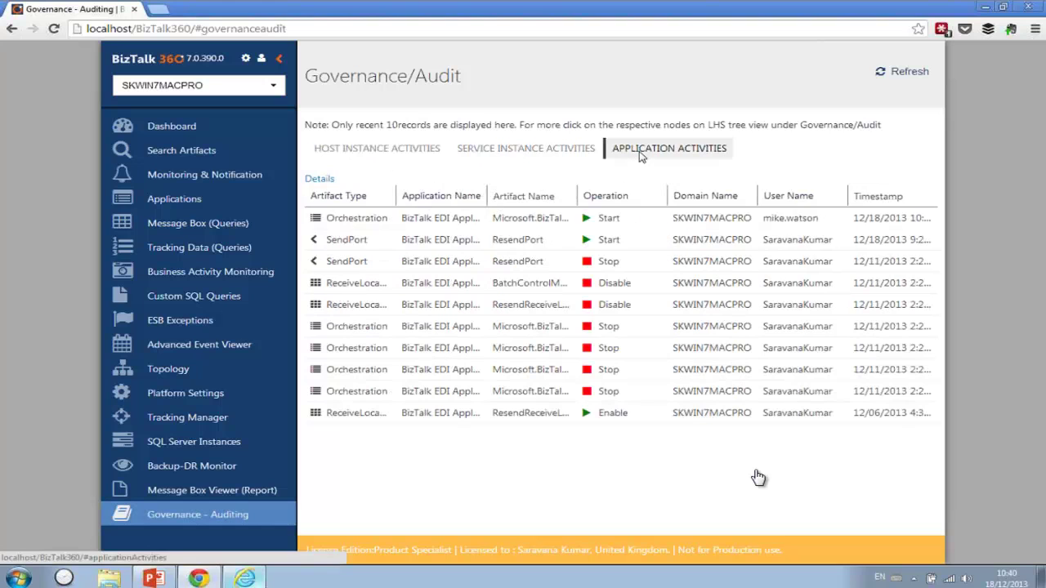
drag(763, 218, 822, 221)
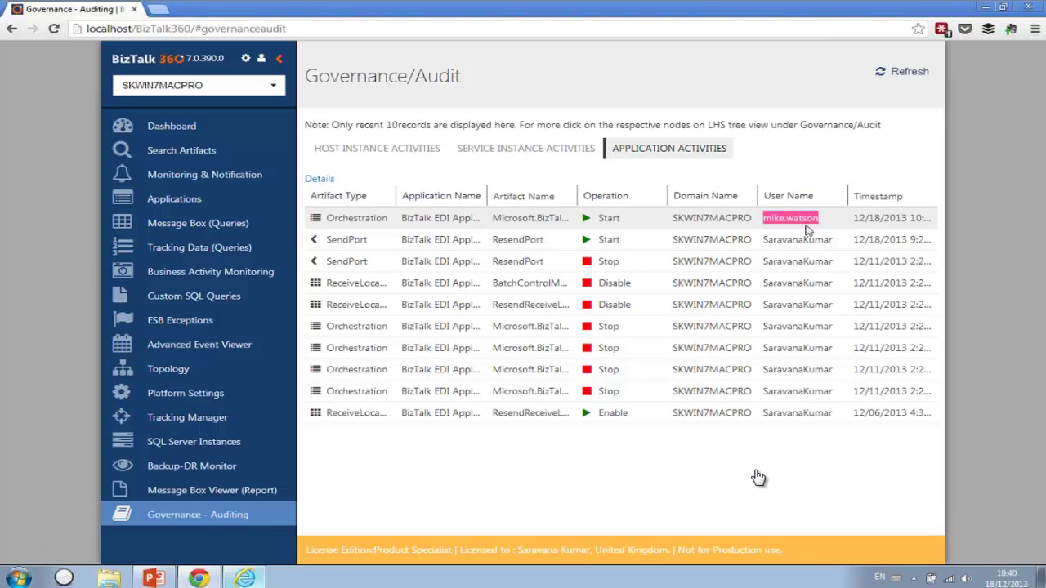
drag(359, 219, 394, 219)
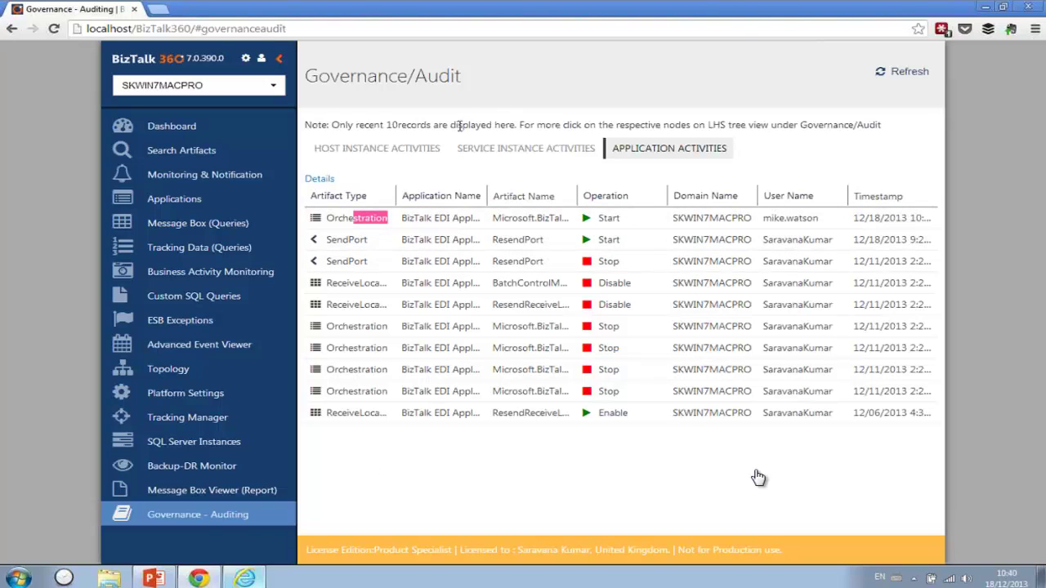
click(497, 149)
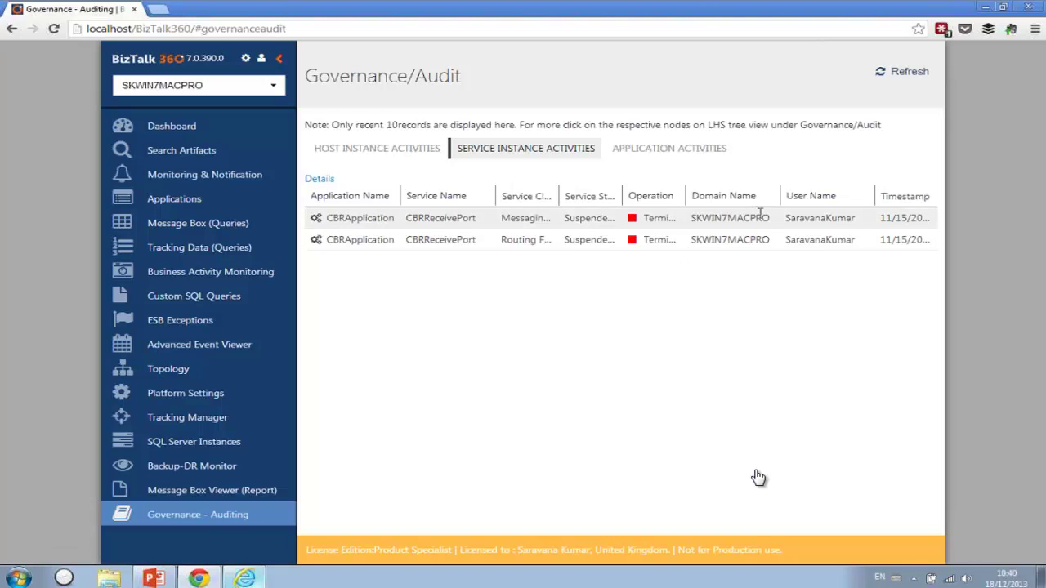
drag(785, 218, 850, 220)
click(641, 282)
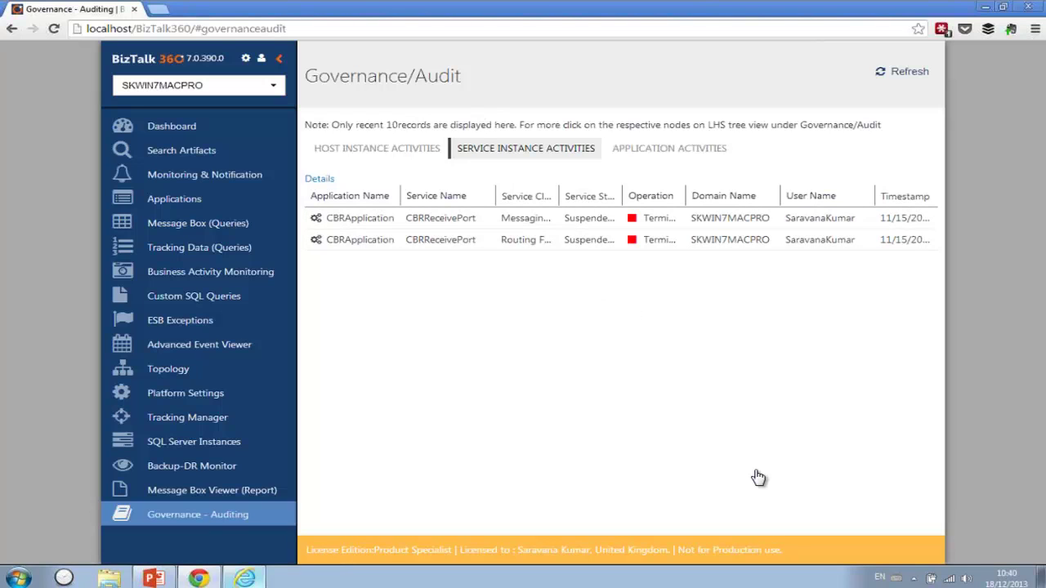
click(413, 149)
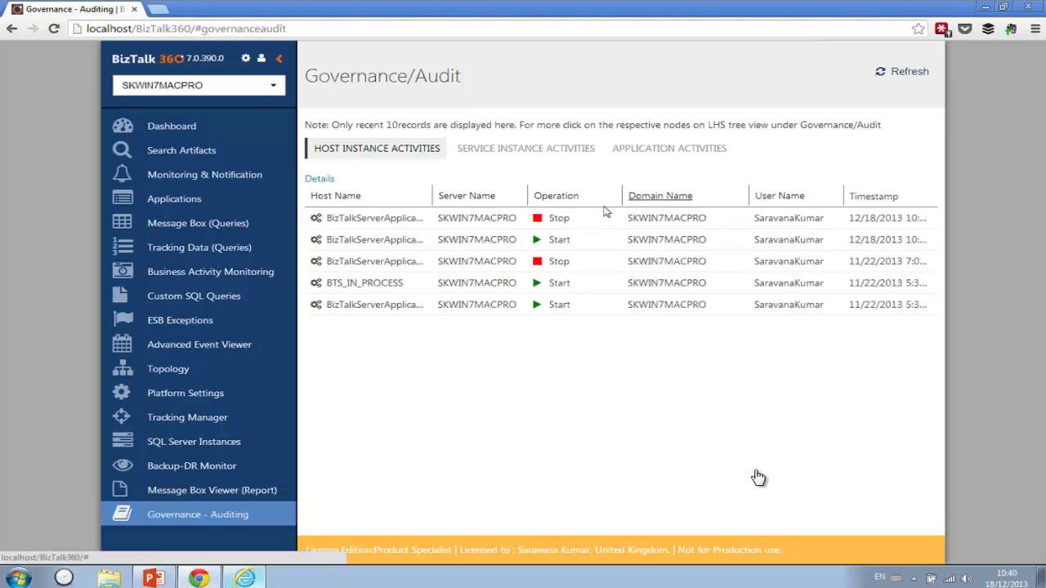
drag(483, 219, 630, 238)
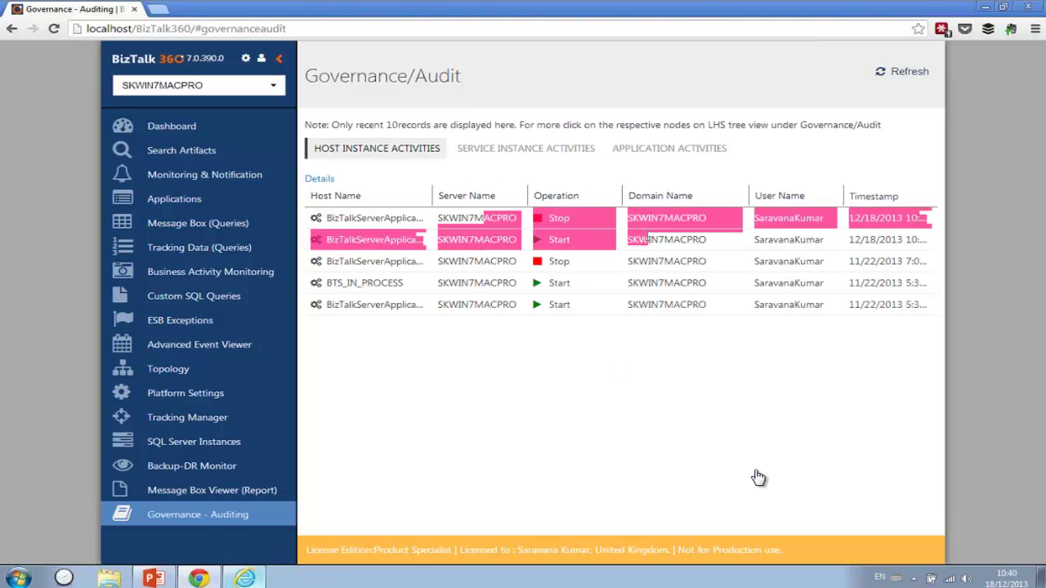
click(709, 471)
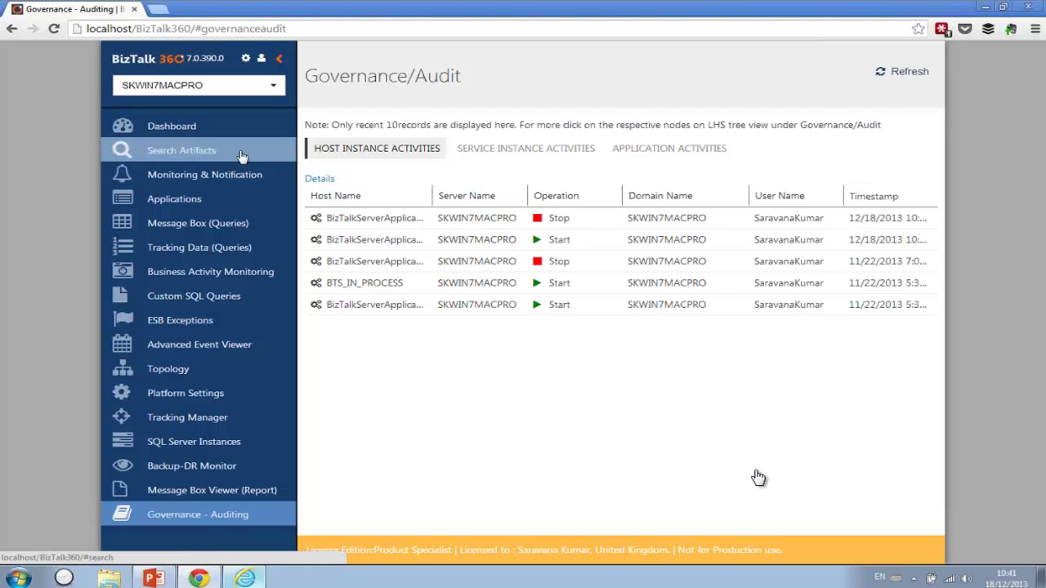
- Return to the dashboard, note the 51 suspended instances alert, and open Search Artifacts
click(172, 126)
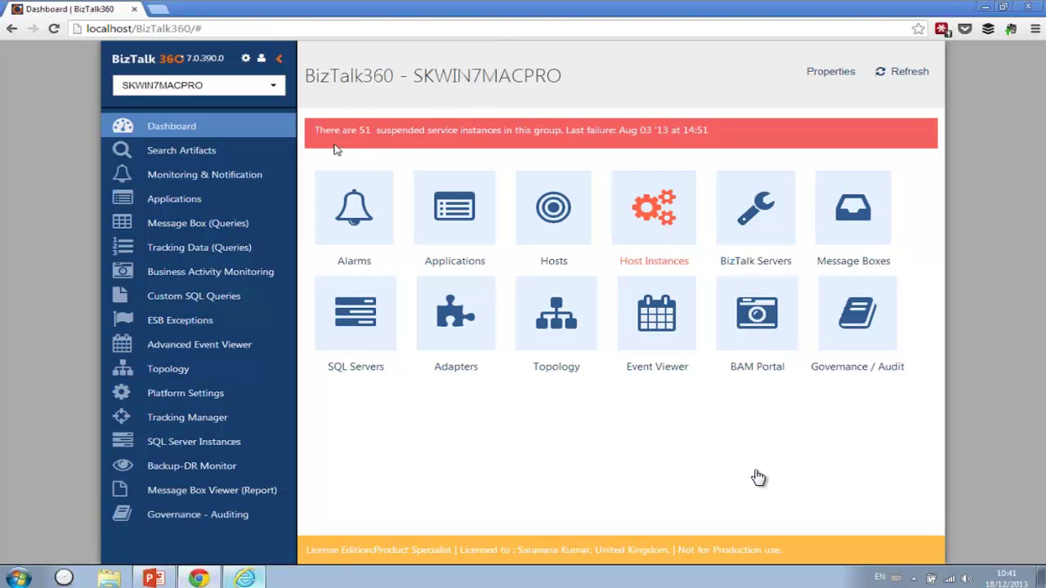
drag(350, 130, 415, 132)
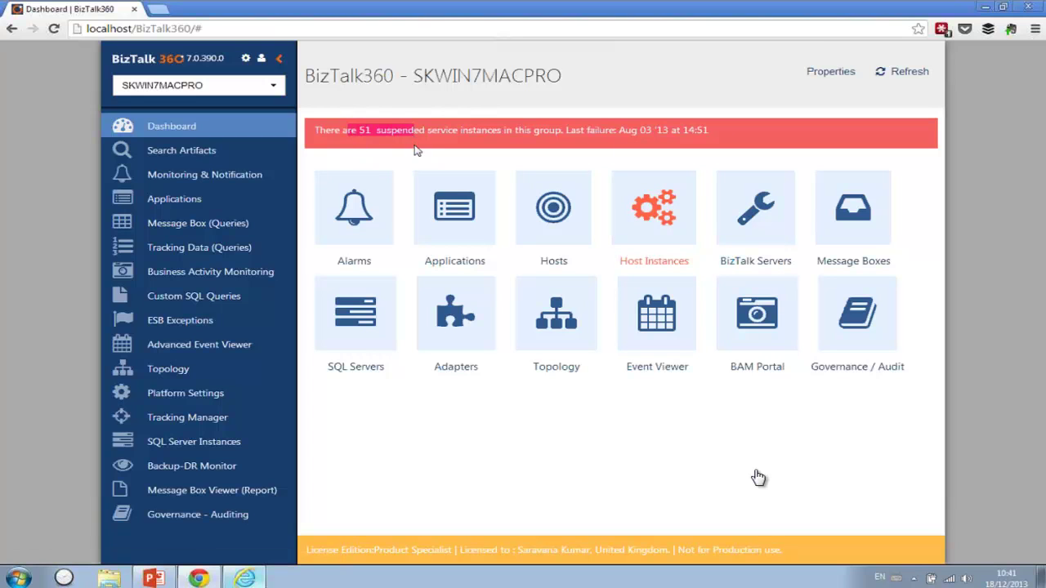
click(417, 148)
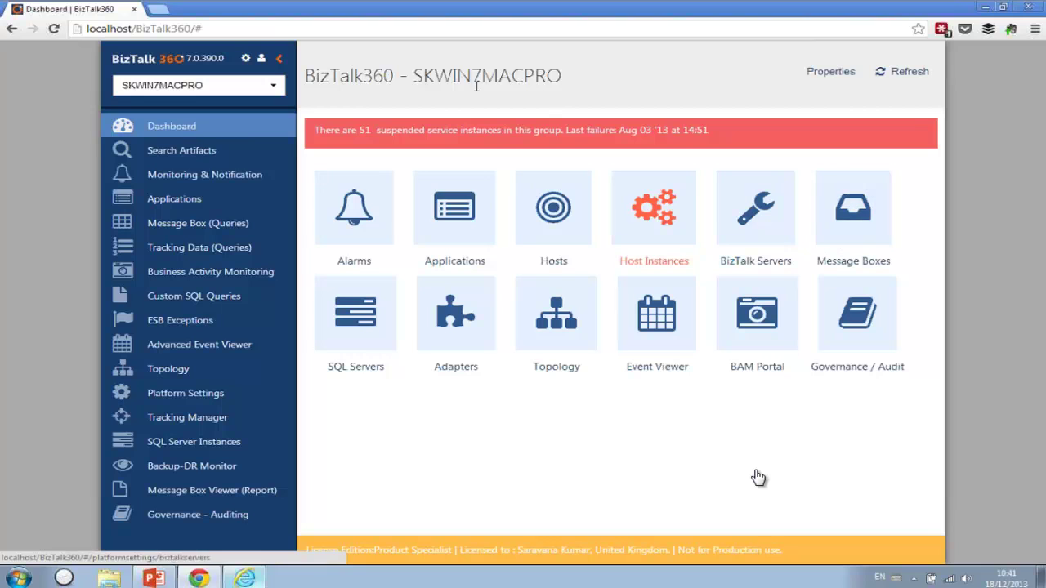
click(201, 156)
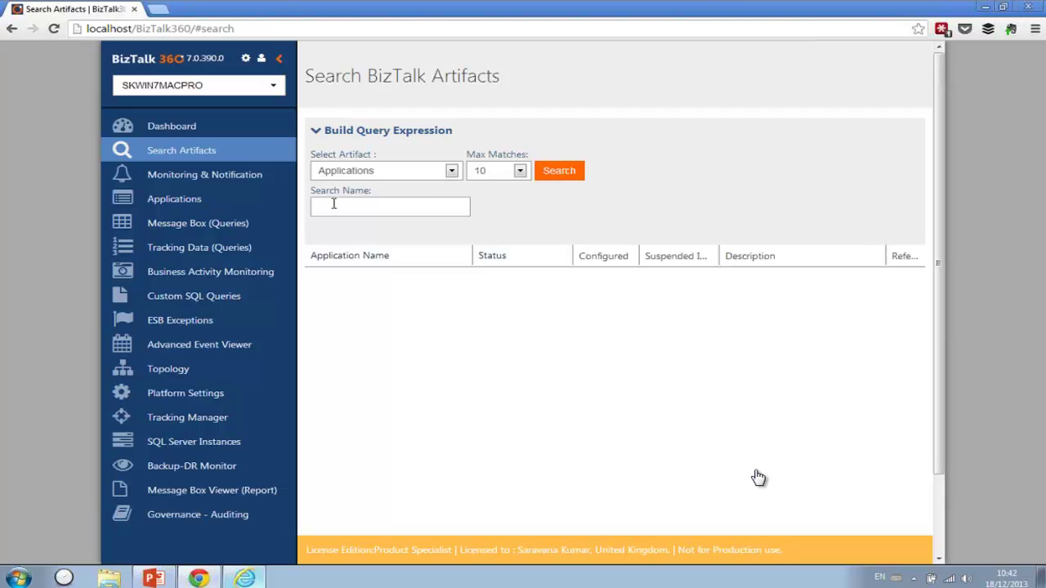
- Search applications filtered by name 'edi', then switch the artifact type to Schemas
click(567, 175)
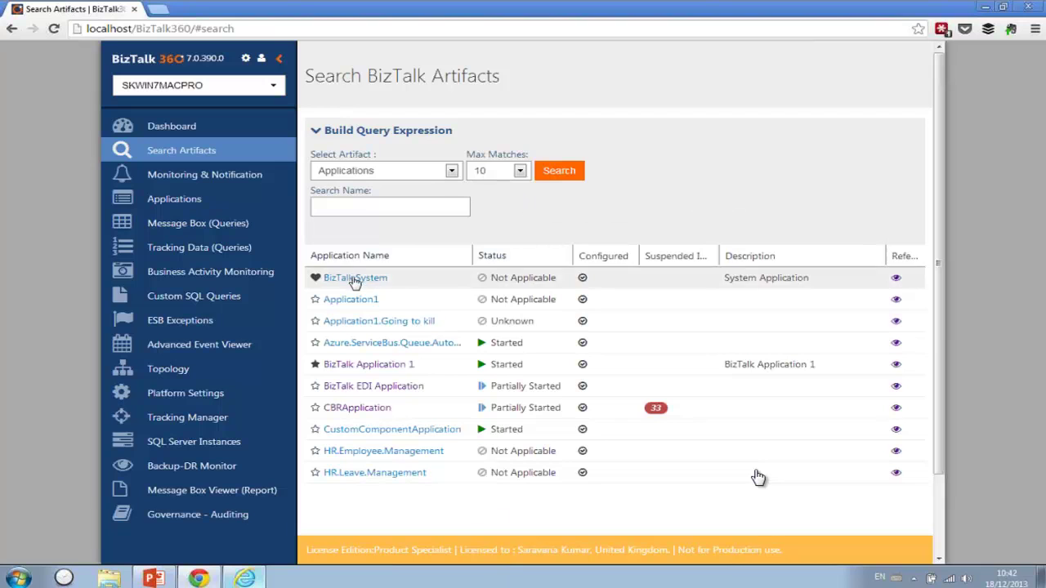
click(362, 206)
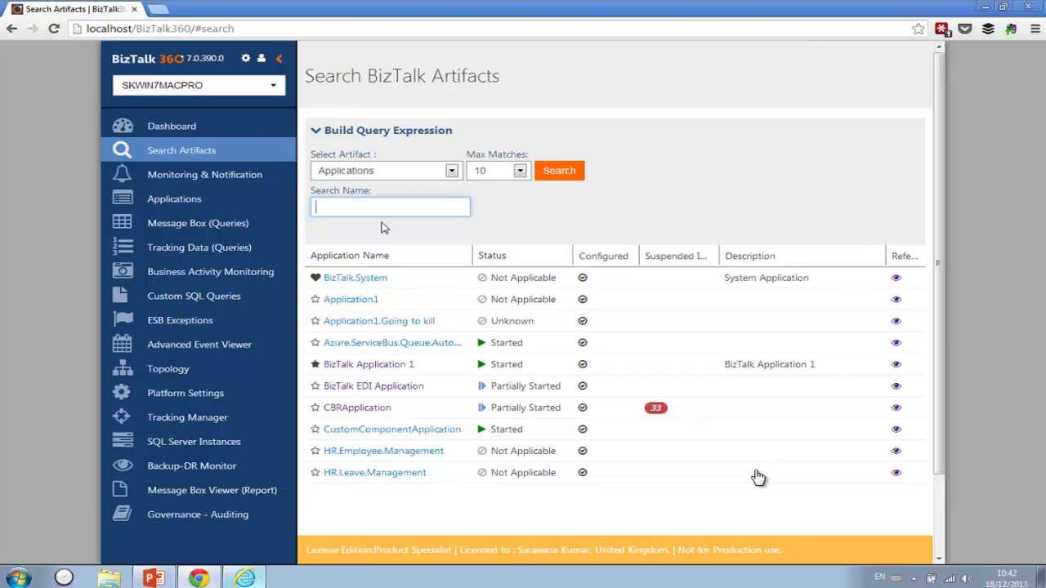
text(edi)
key(Return)
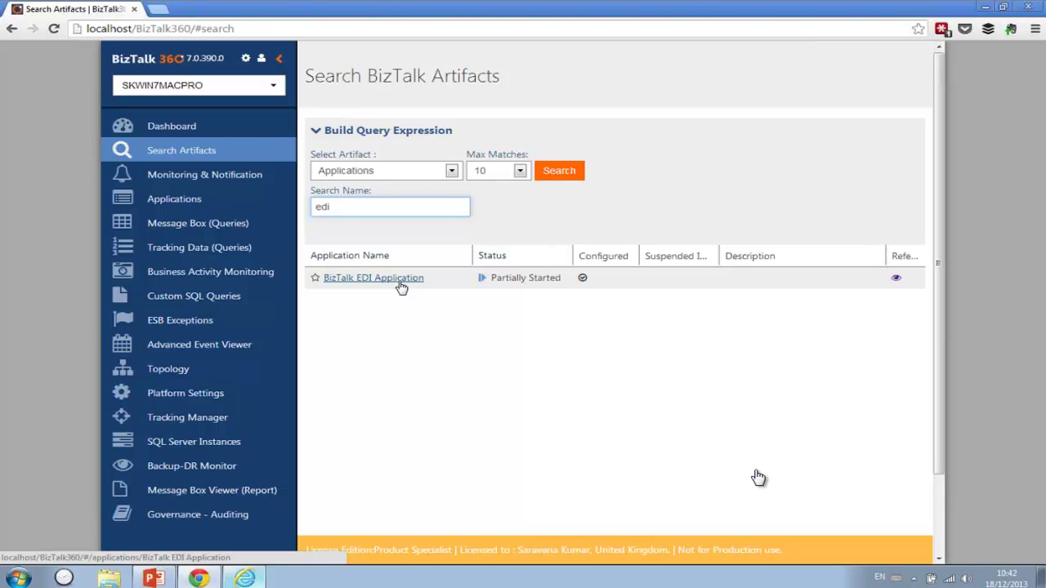
click(451, 172)
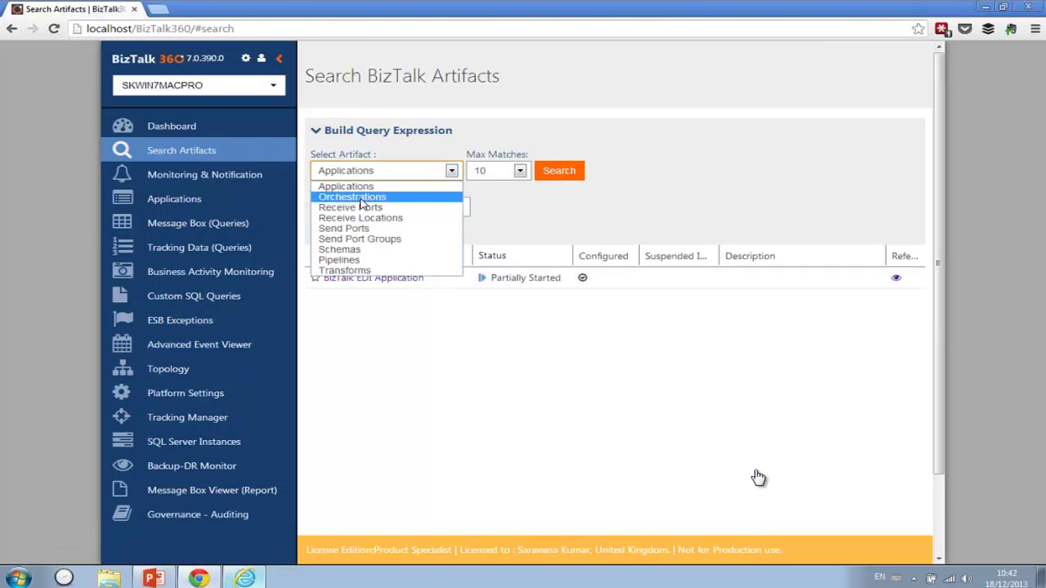
click(362, 250)
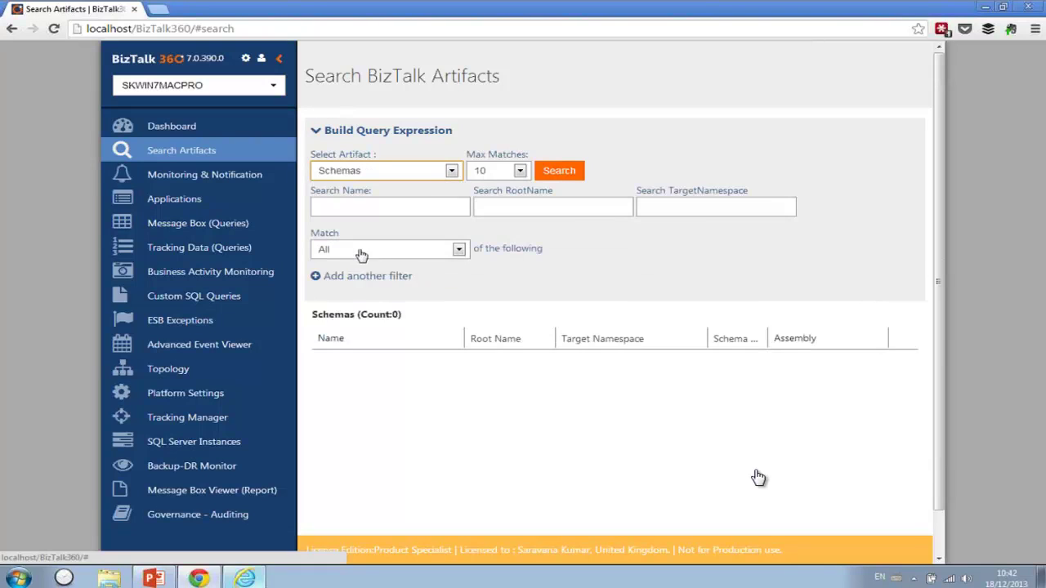
- Filter the schema search by name 'soap' and root name 'Body', leaving two BTS.soap_envelope schemas
click(562, 171)
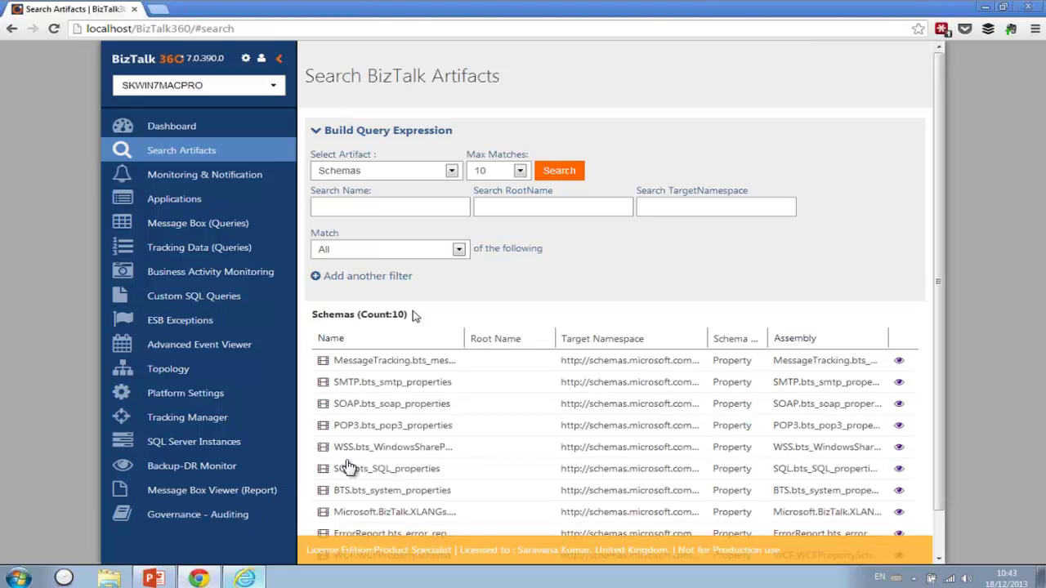
click(406, 210)
text(soap)
key(Return)
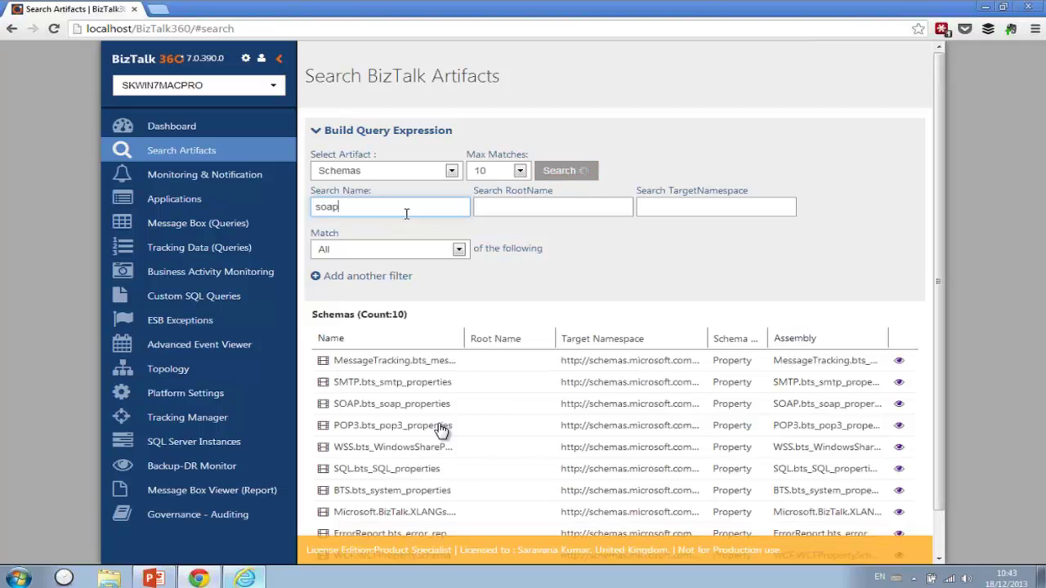
click(524, 204)
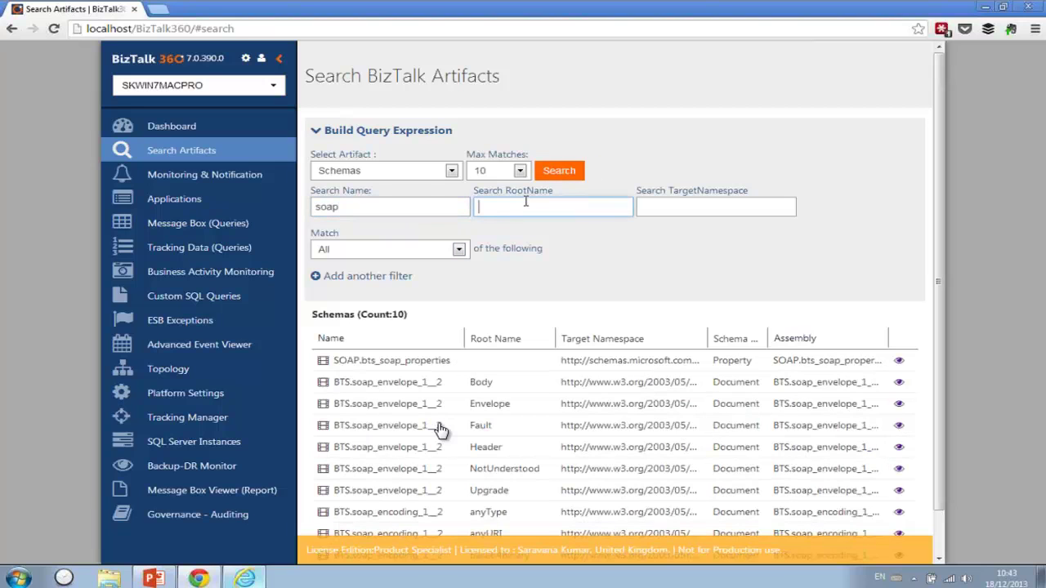
key(Return)
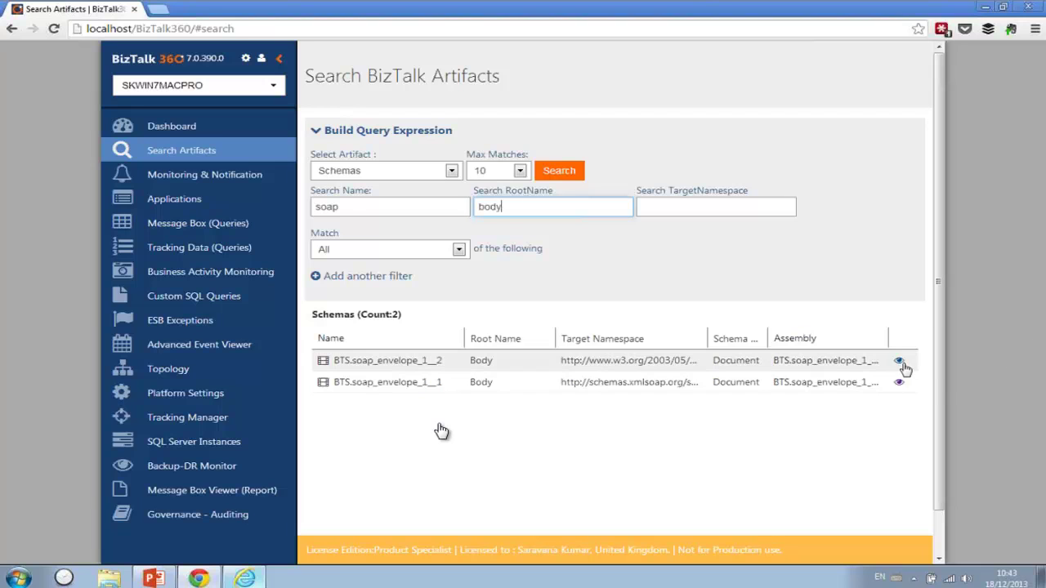
click(451, 171)
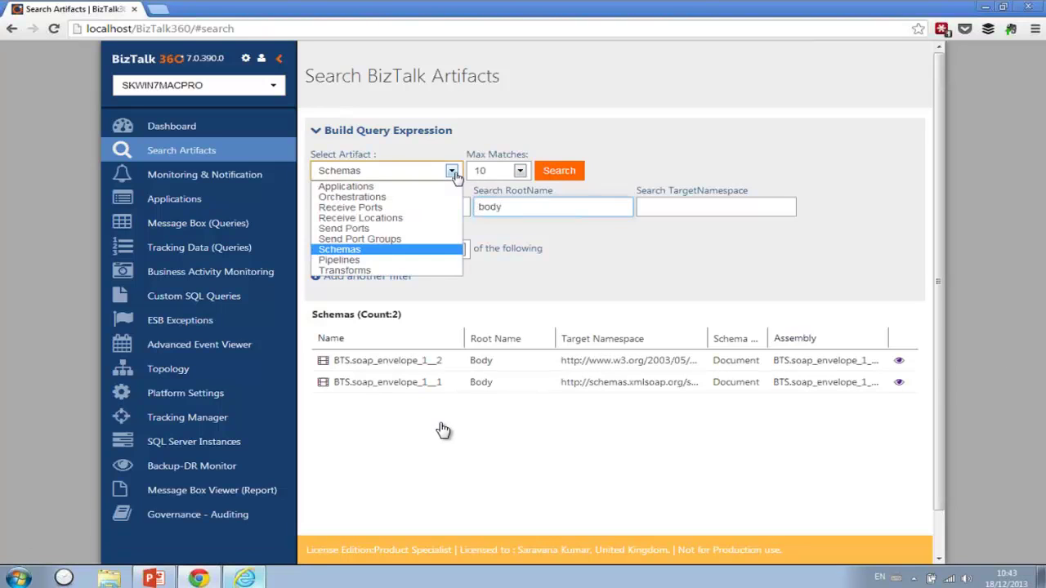
- Search orchestrations with a Status = Started filter
click(419, 196)
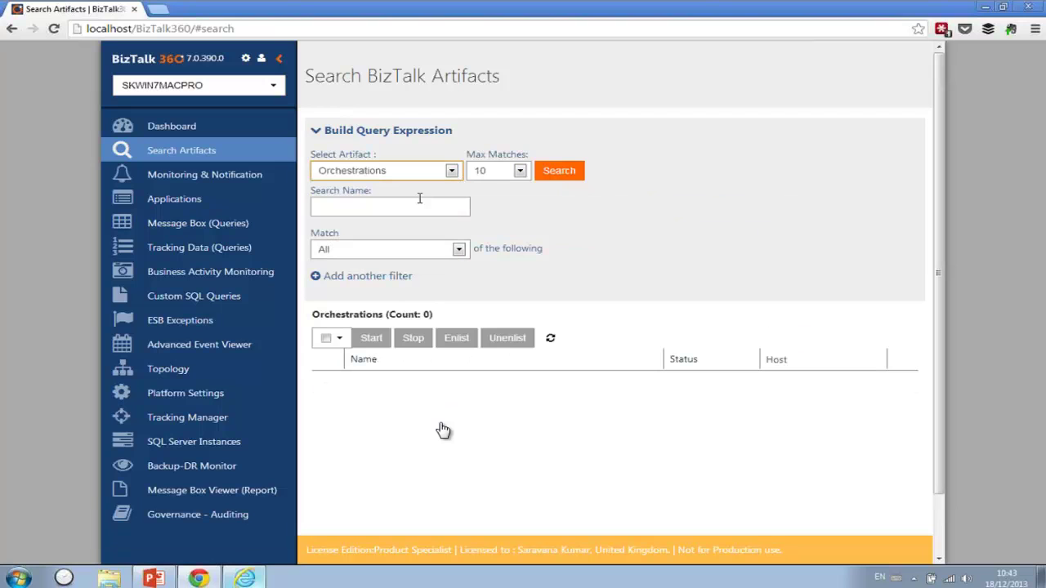
click(384, 276)
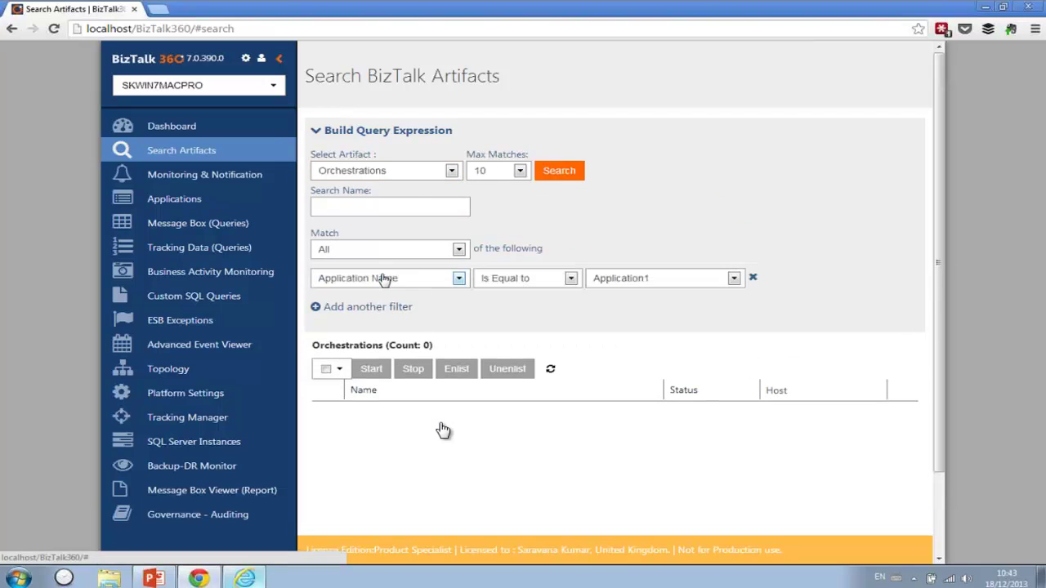
click(457, 279)
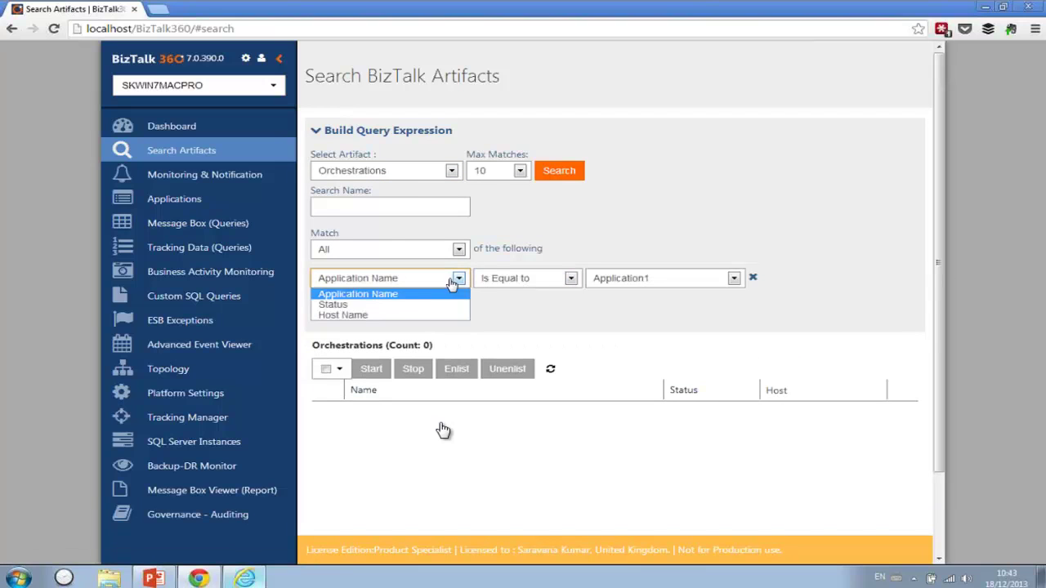
click(397, 303)
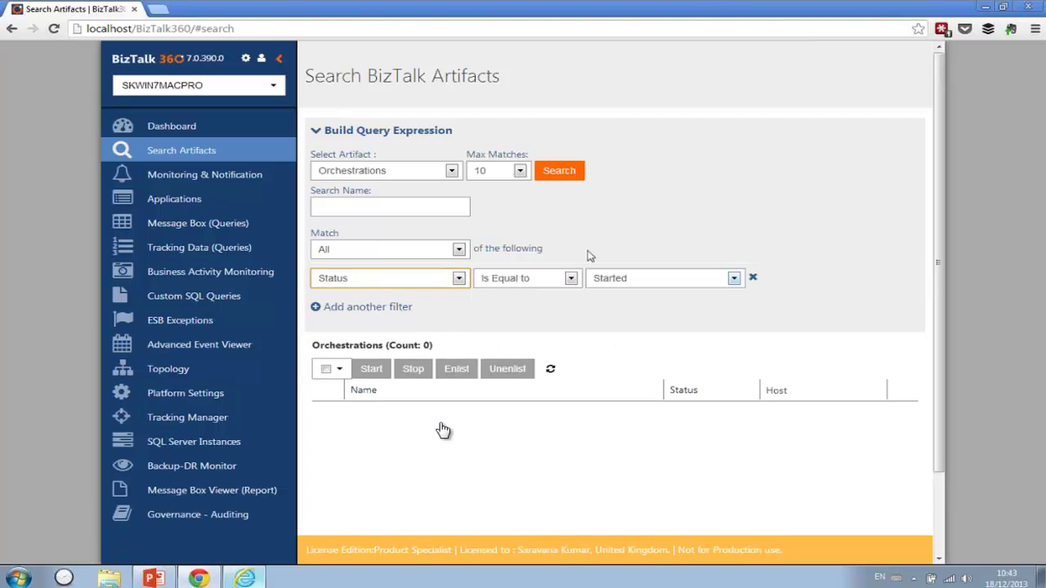
click(574, 173)
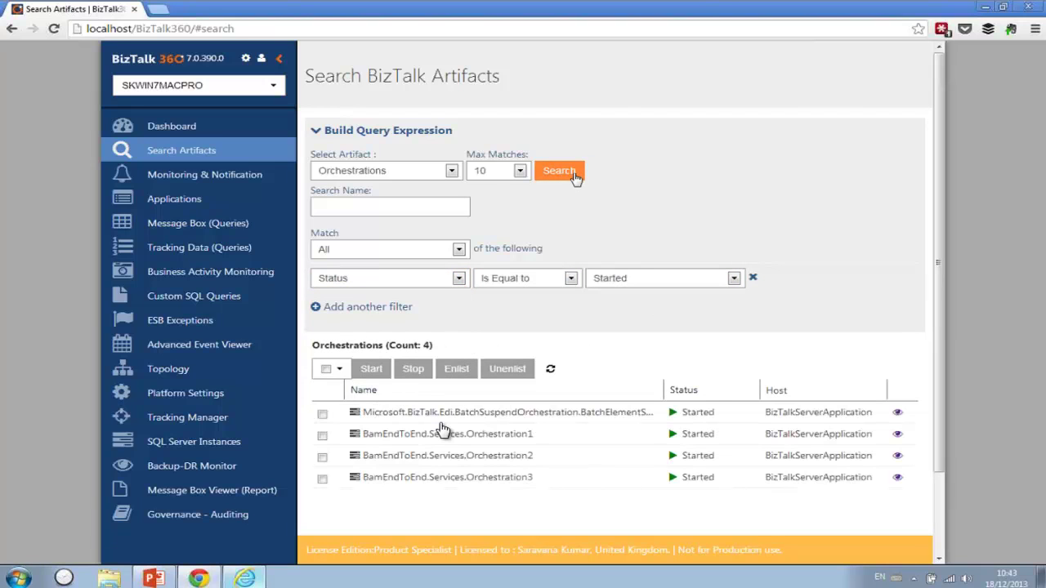
- Change the status filter to Stopped to list the three stopped orchestrations
click(614, 277)
click(615, 306)
click(562, 171)
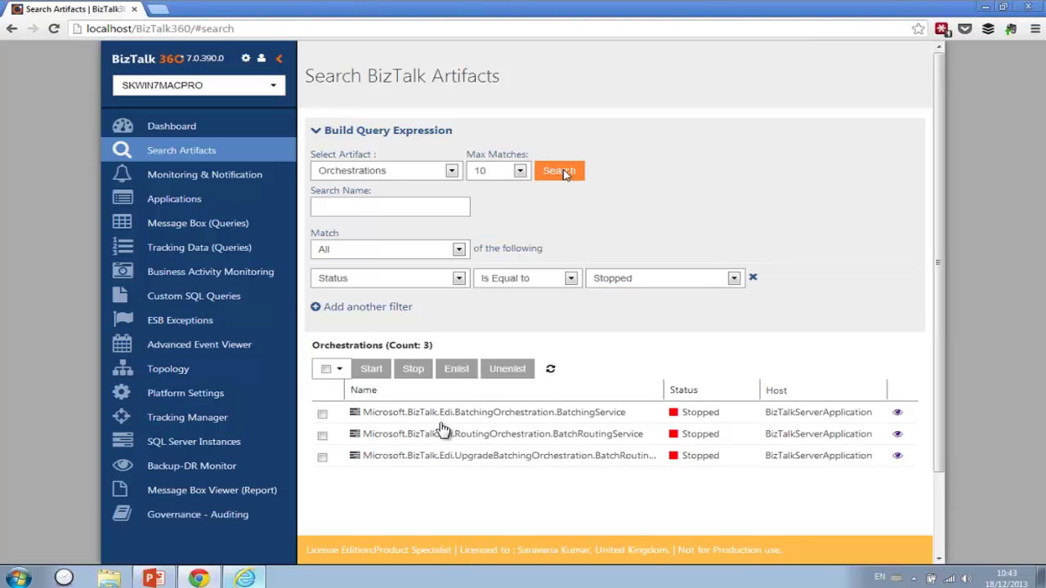
click(452, 279)
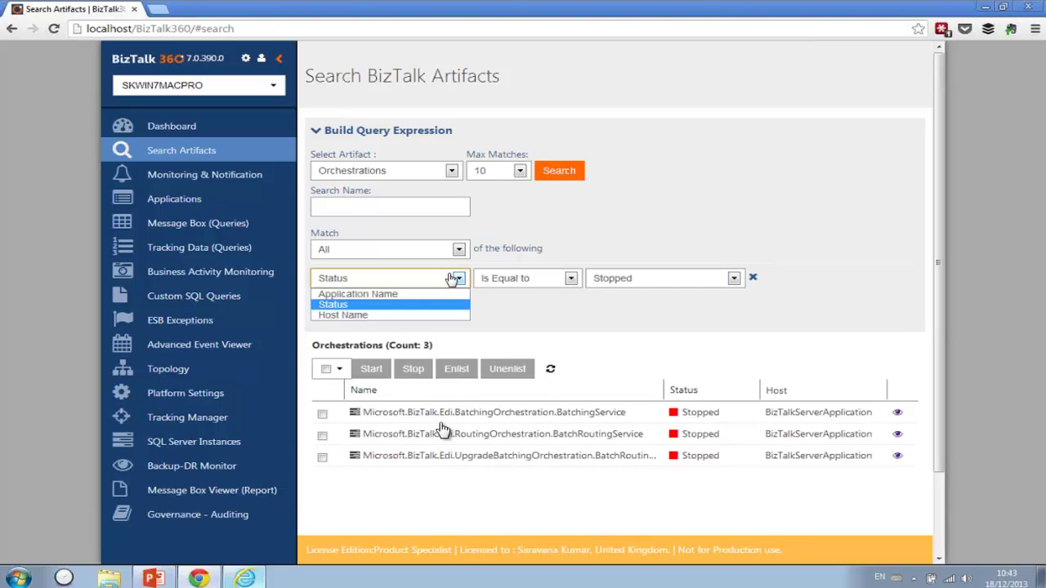
click(452, 279)
- Switch the search to Transforms filtered by Target Schema
click(451, 170)
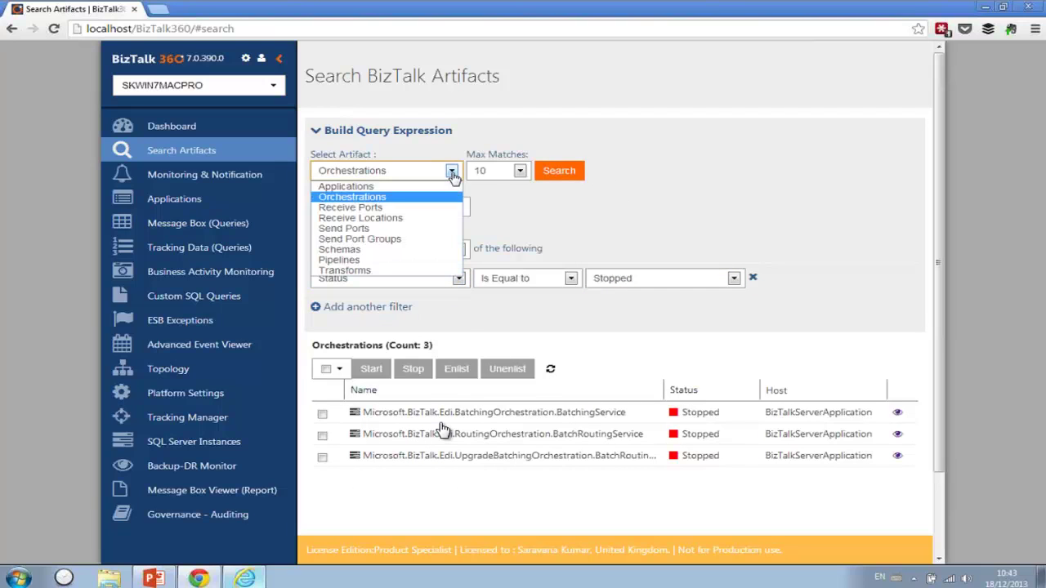
click(347, 269)
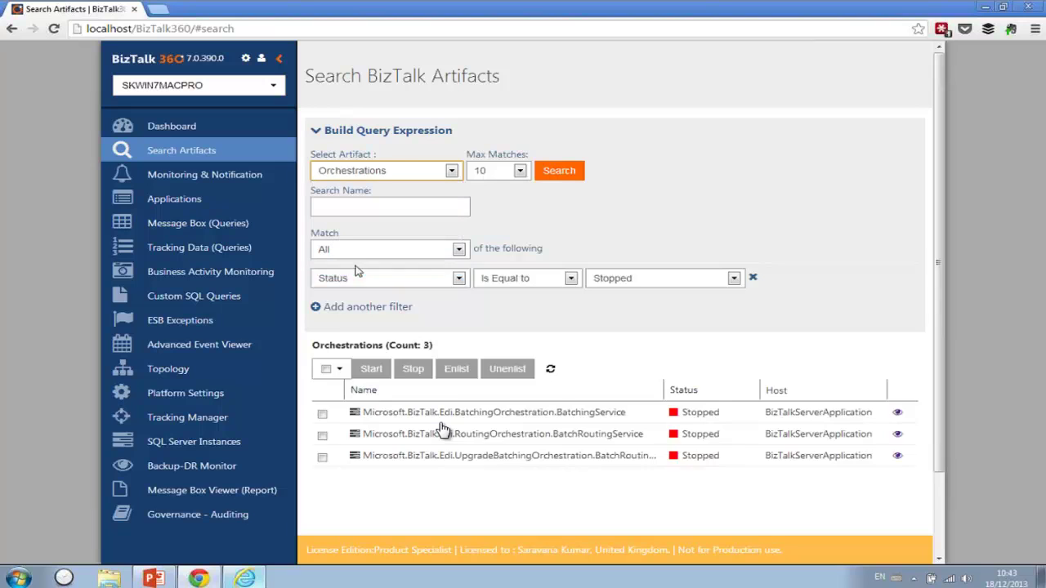
click(364, 276)
click(364, 279)
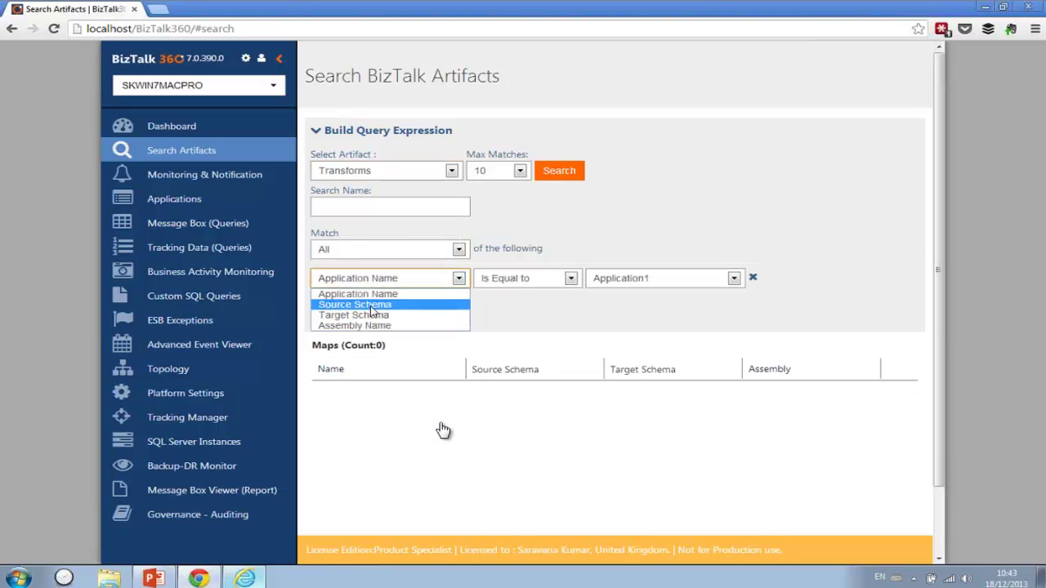
click(371, 306)
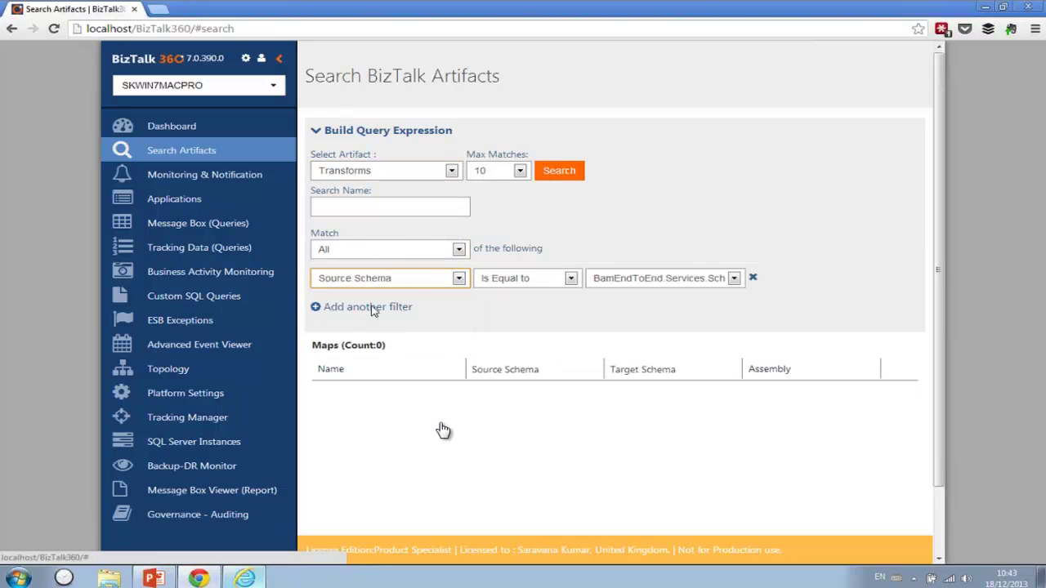
click(421, 281)
key(Escape)
key(Down)
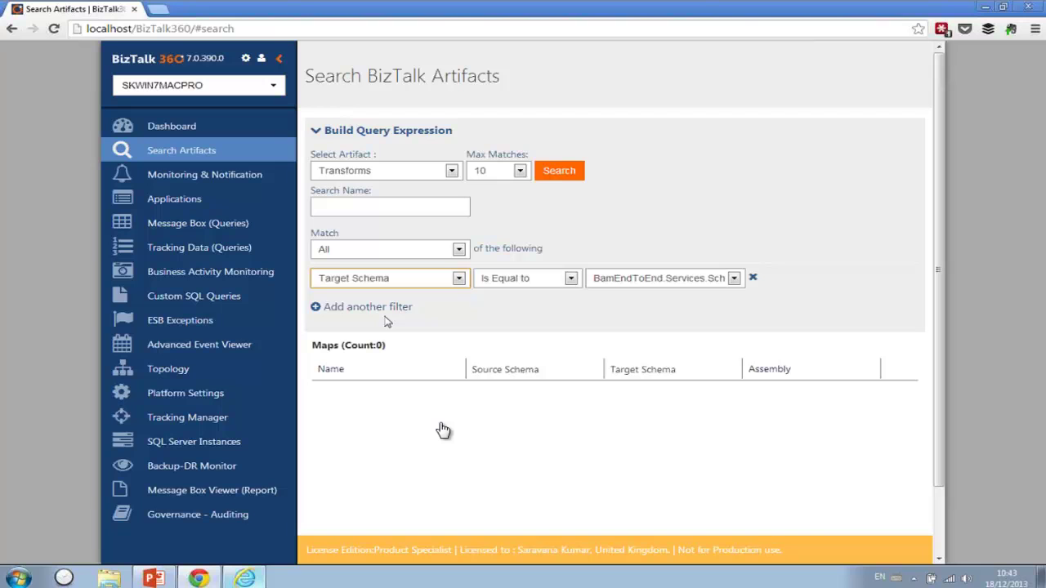
- Open BizTalk EDI Application and start all of its artifacts
click(185, 205)
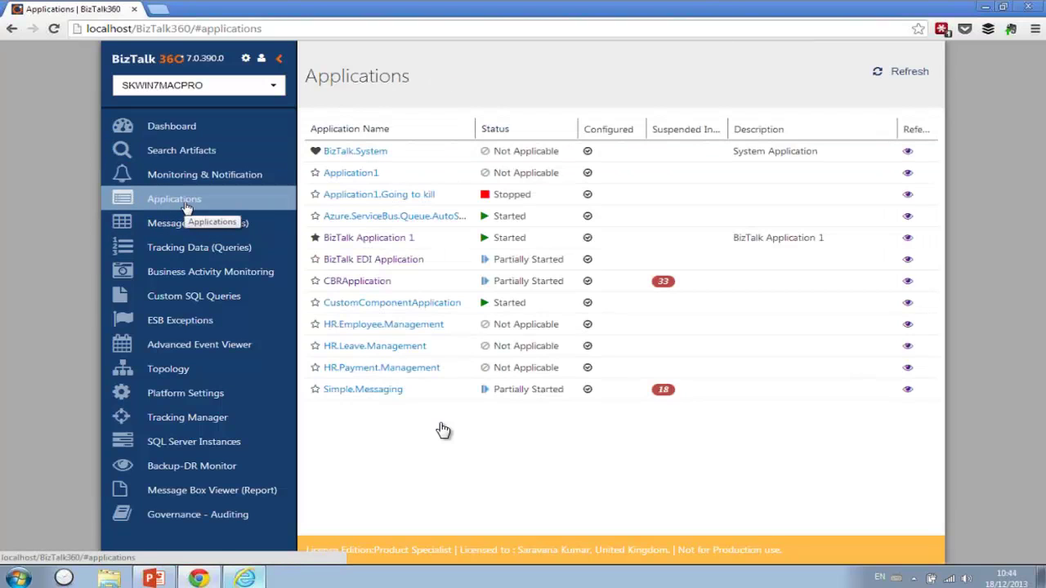
click(375, 261)
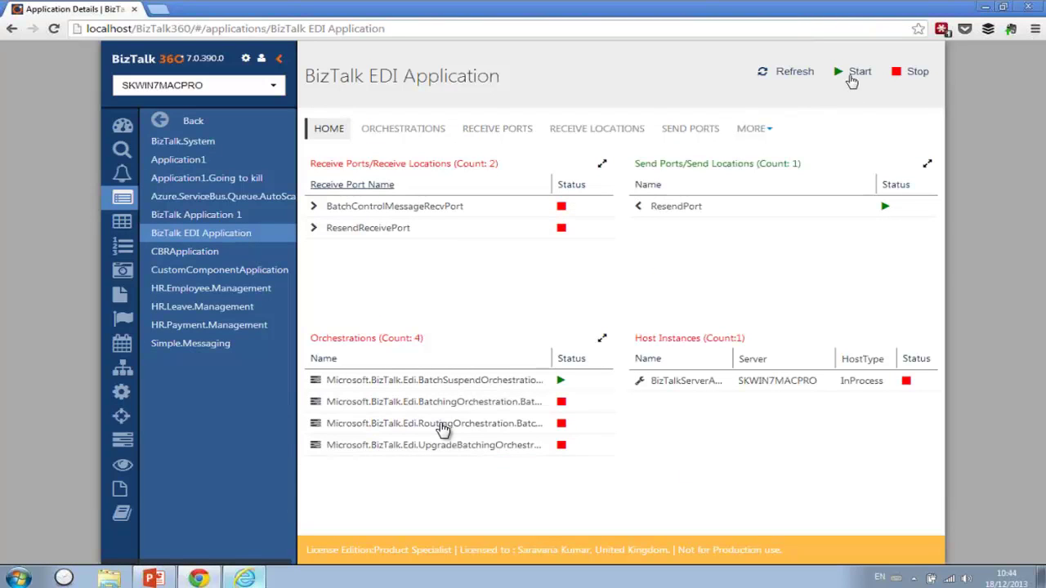
click(858, 71)
click(786, 466)
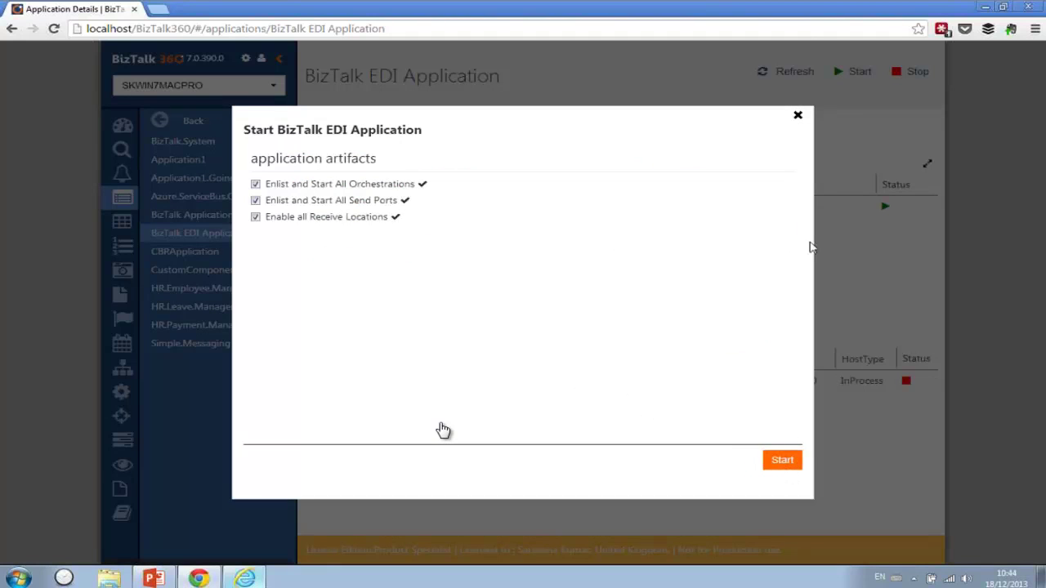
click(797, 117)
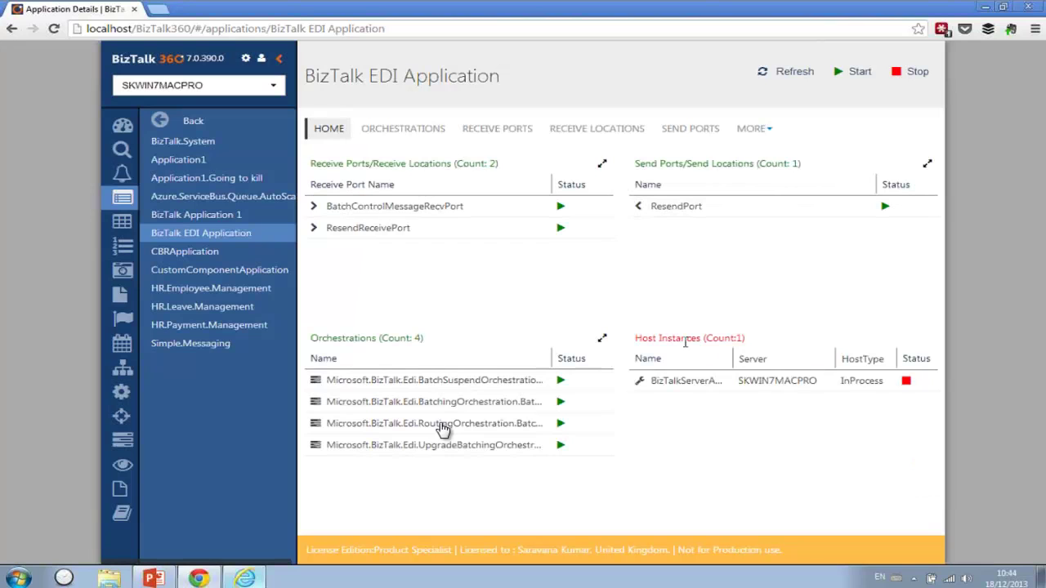
drag(636, 337, 755, 346)
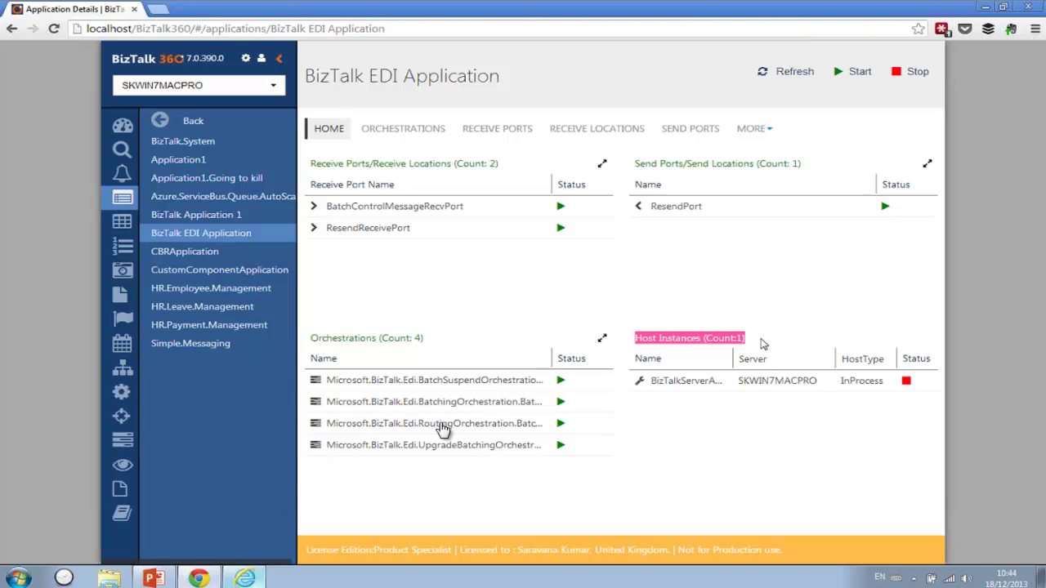
click(704, 364)
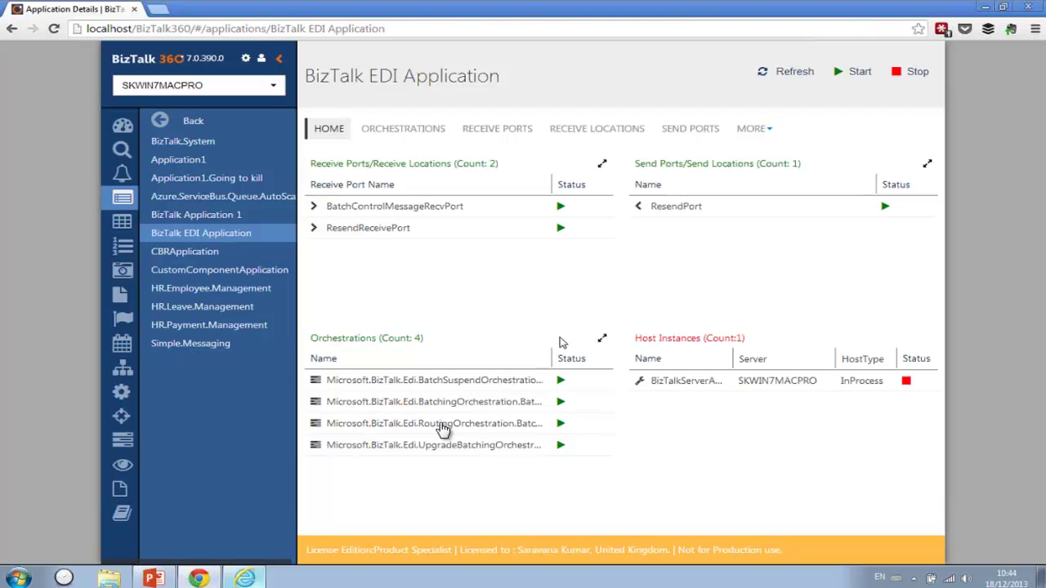
- Review the application's orchestrations and send ports, then return to all twelve applications
click(429, 133)
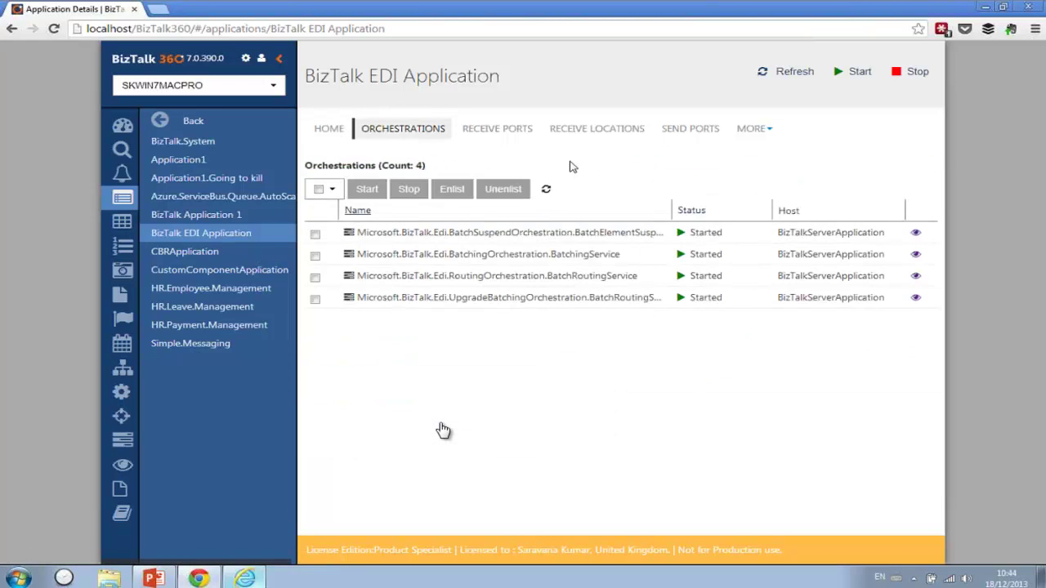
click(696, 134)
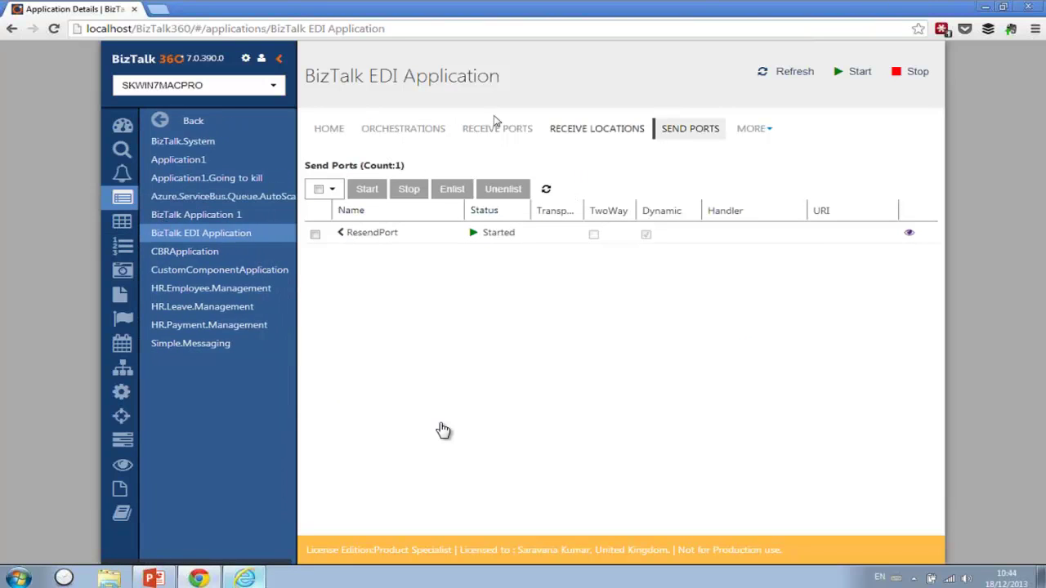
click(360, 31)
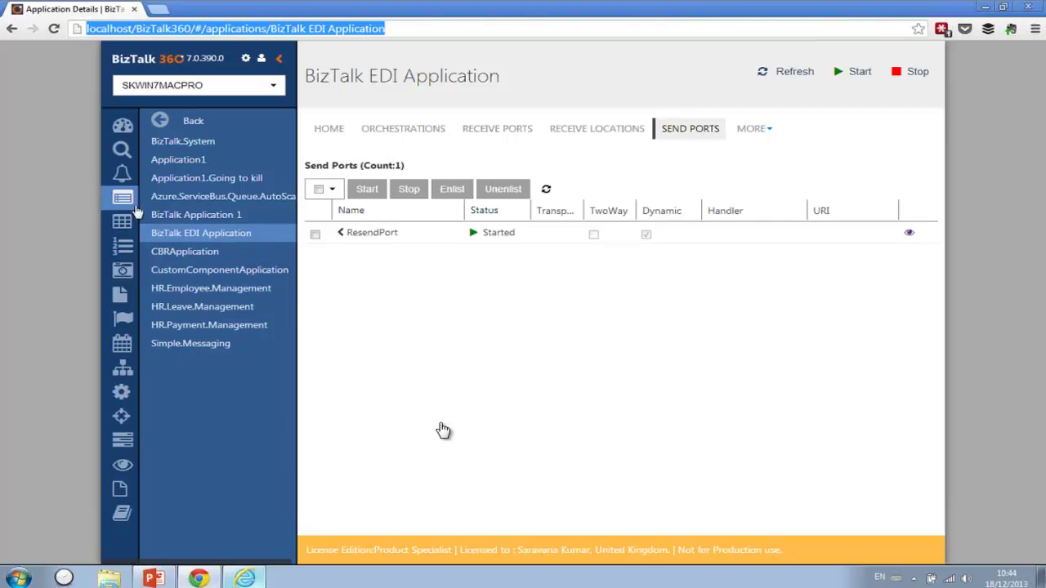
click(167, 201)
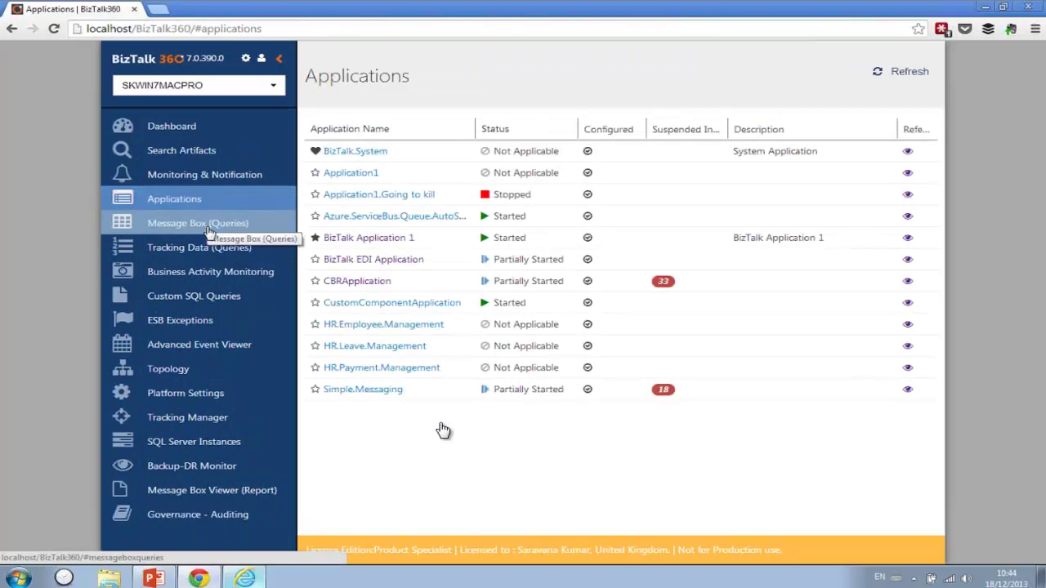
- Run the Message Box query filtered by Application Name = BizTalk EDI Application
click(200, 226)
click(806, 168)
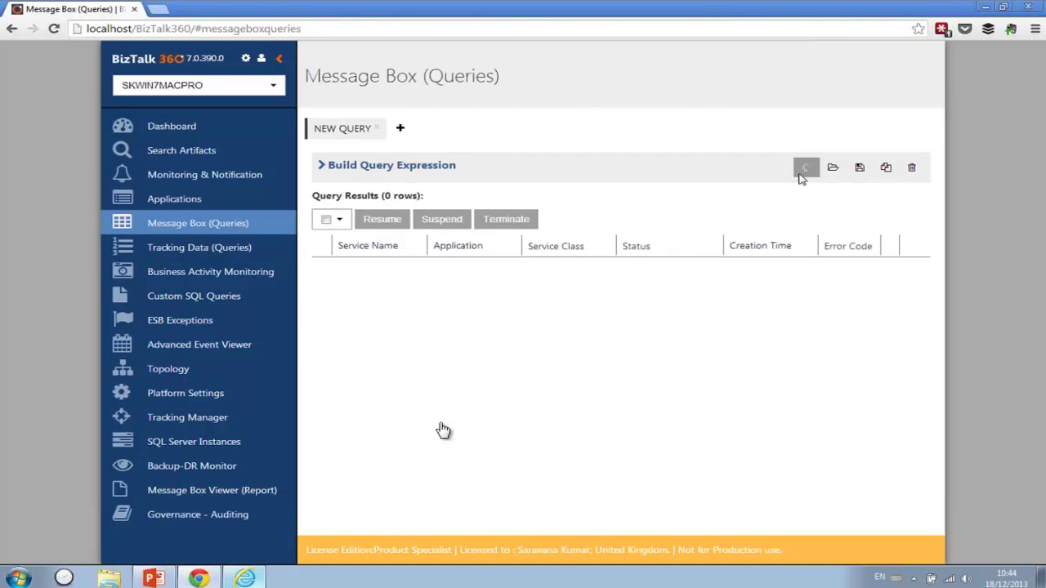
click(345, 170)
click(401, 273)
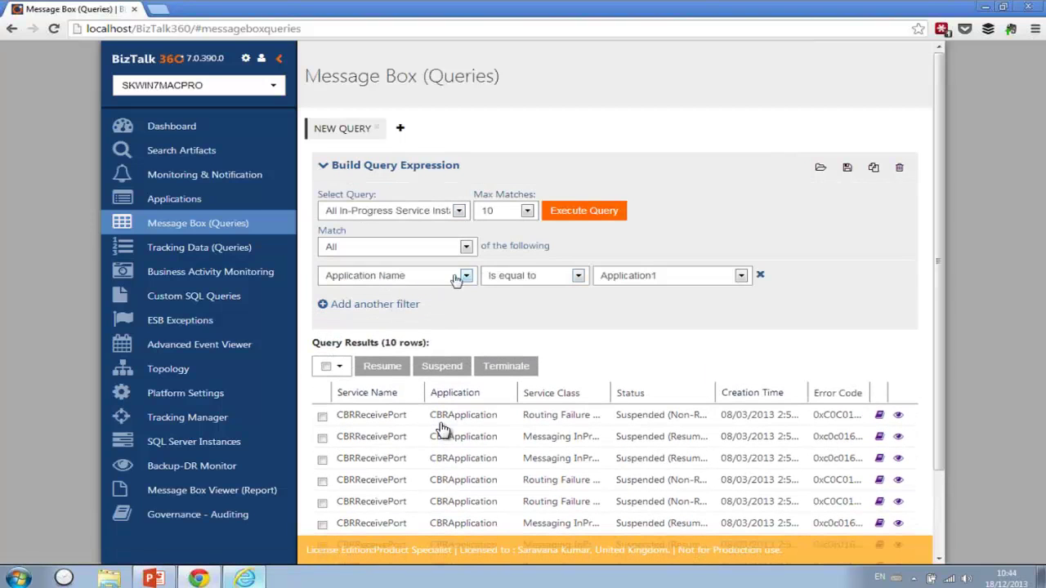
click(646, 278)
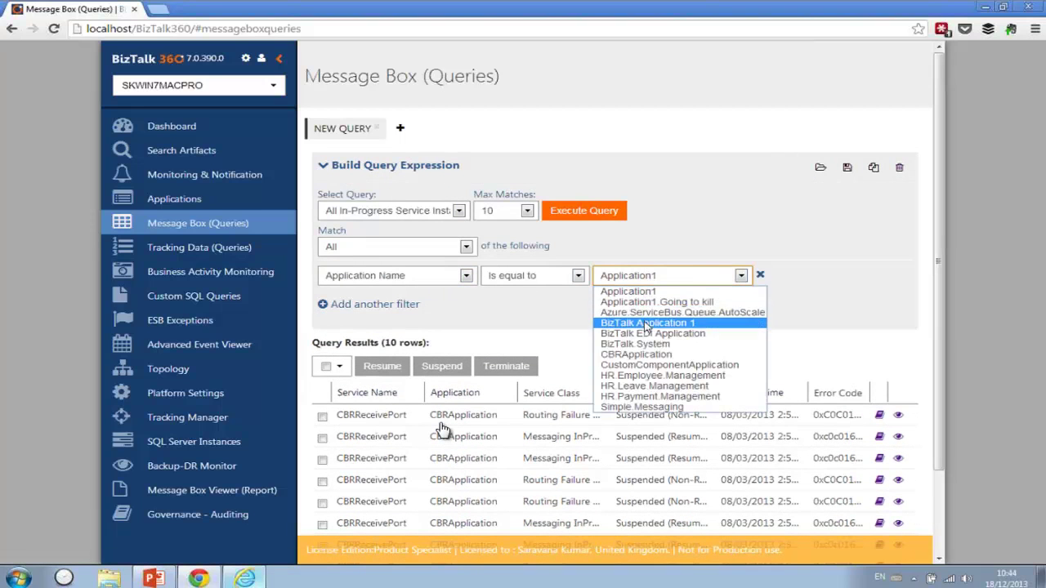
key(Escape)
key(Down)
key(Down)
key(Down)
key(Down)
click(583, 210)
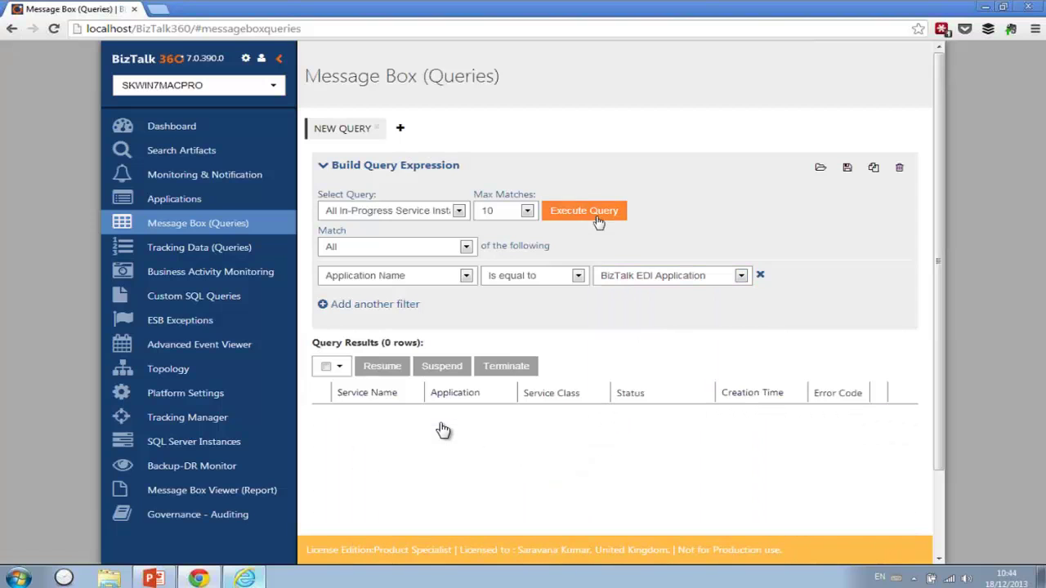
- Change the application filter to Simple.Messaging and rerun the query
click(629, 277)
key(Escape)
click(641, 286)
click(640, 407)
click(585, 216)
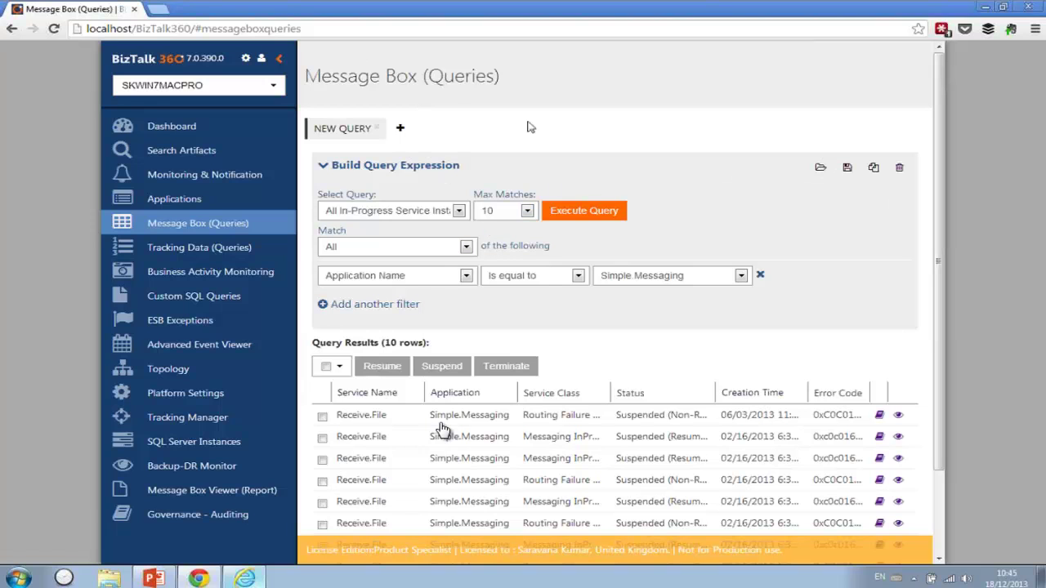
- Load and run the saved 'Simple messaging' query, returning ten Receive.File instances
click(820, 169)
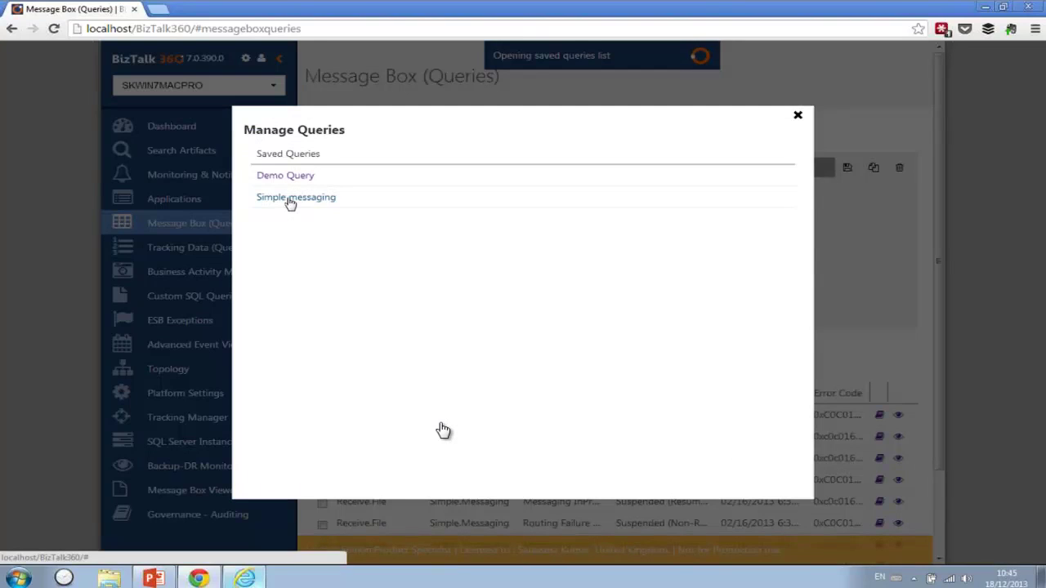
click(288, 199)
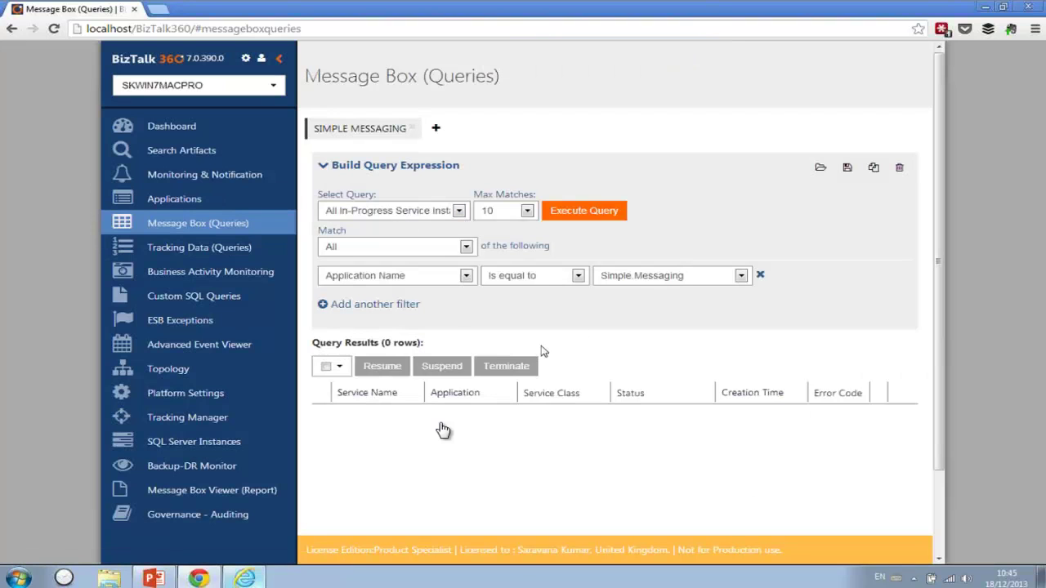
click(590, 212)
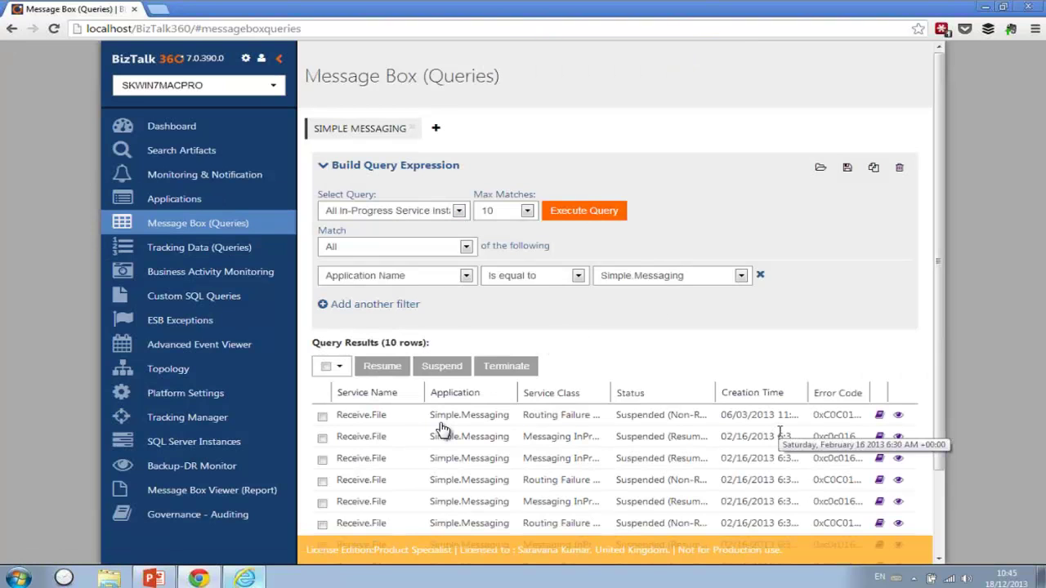
click(175, 247)
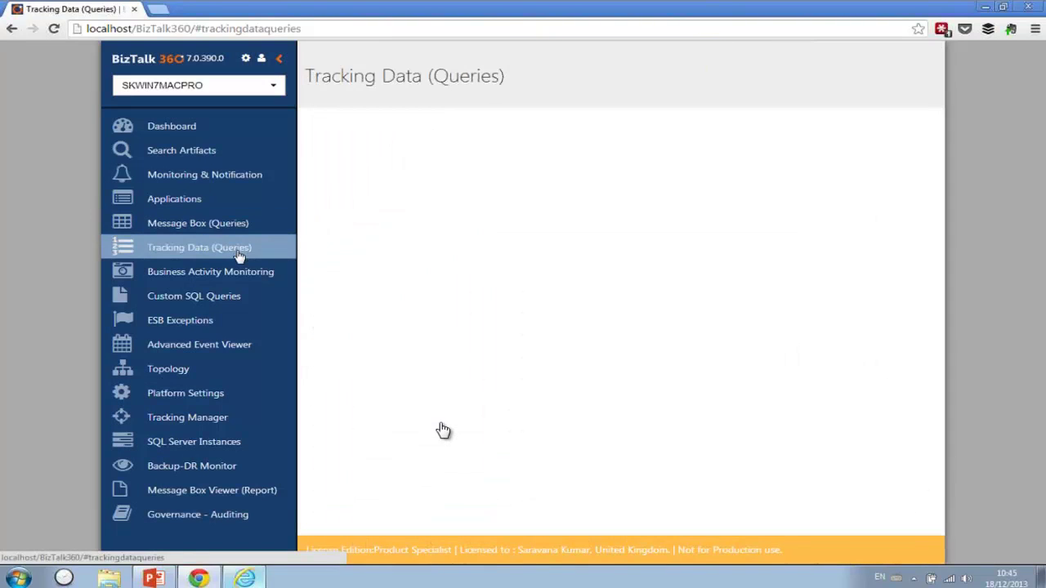
- Run the Tracking Data query for ten rows and inspect the EndToEnd BAM view's column choices
click(810, 174)
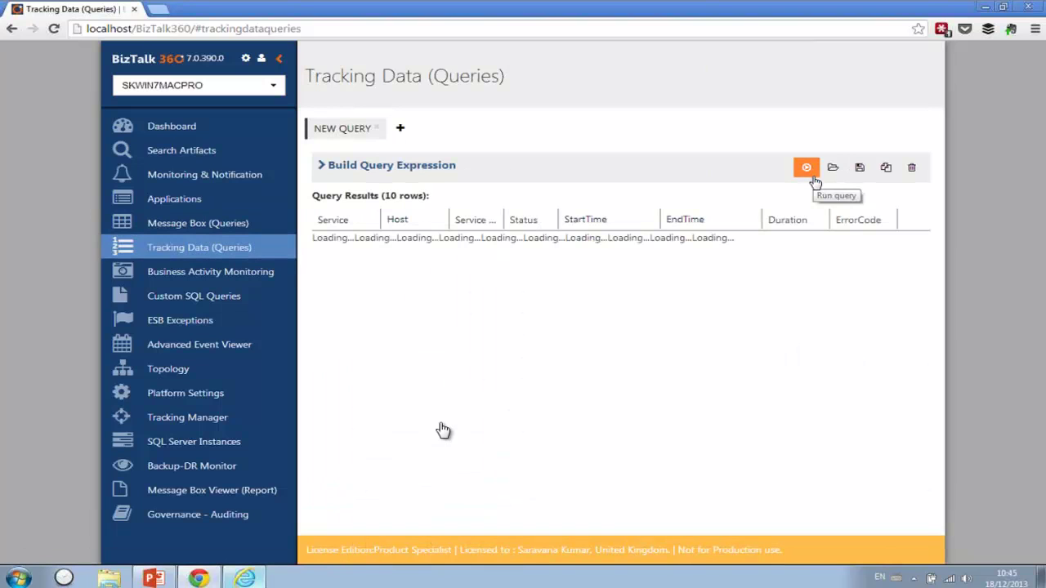
click(237, 273)
click(352, 286)
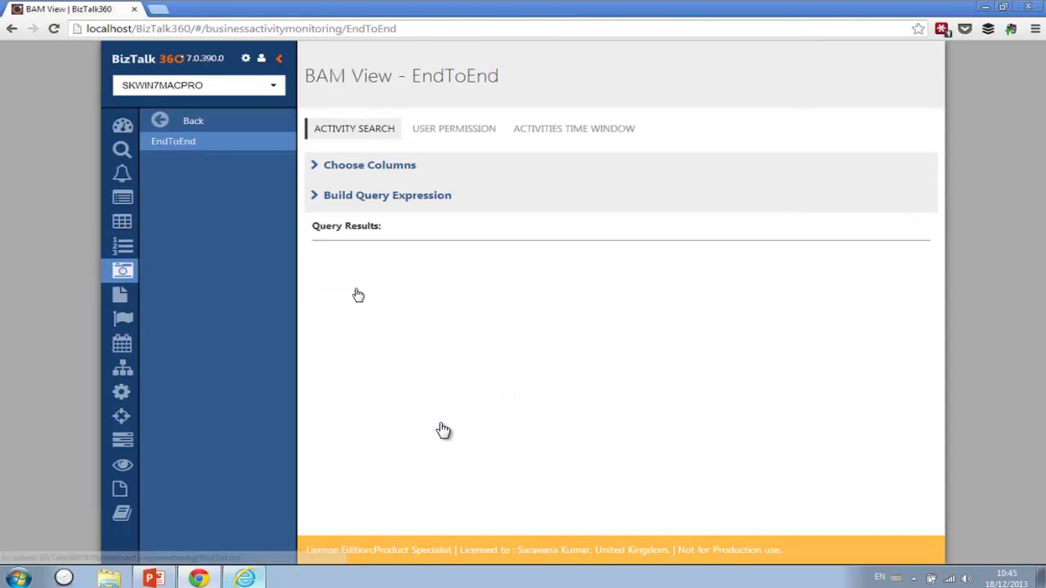
click(377, 167)
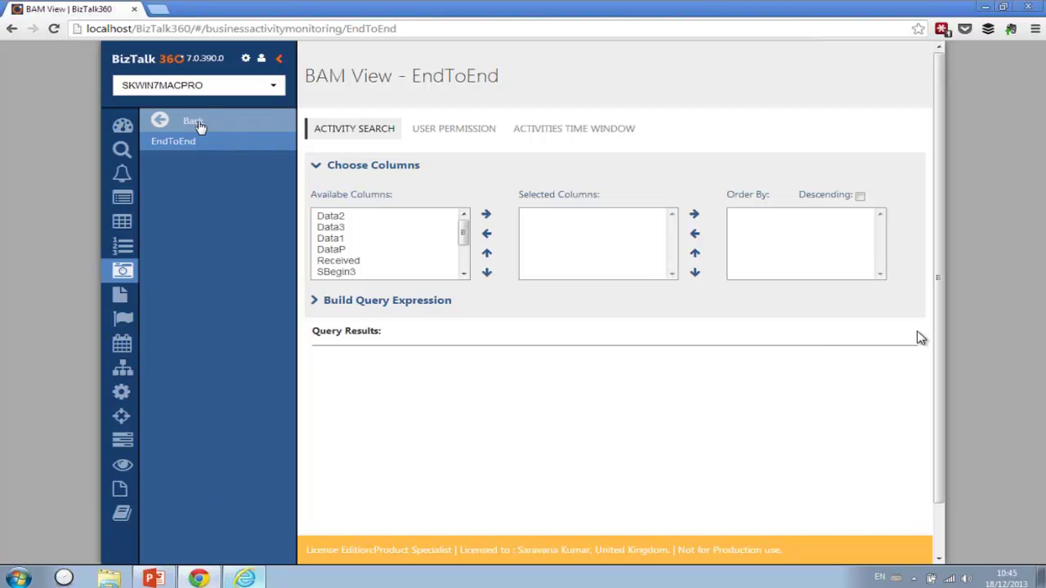
click(196, 123)
click(225, 299)
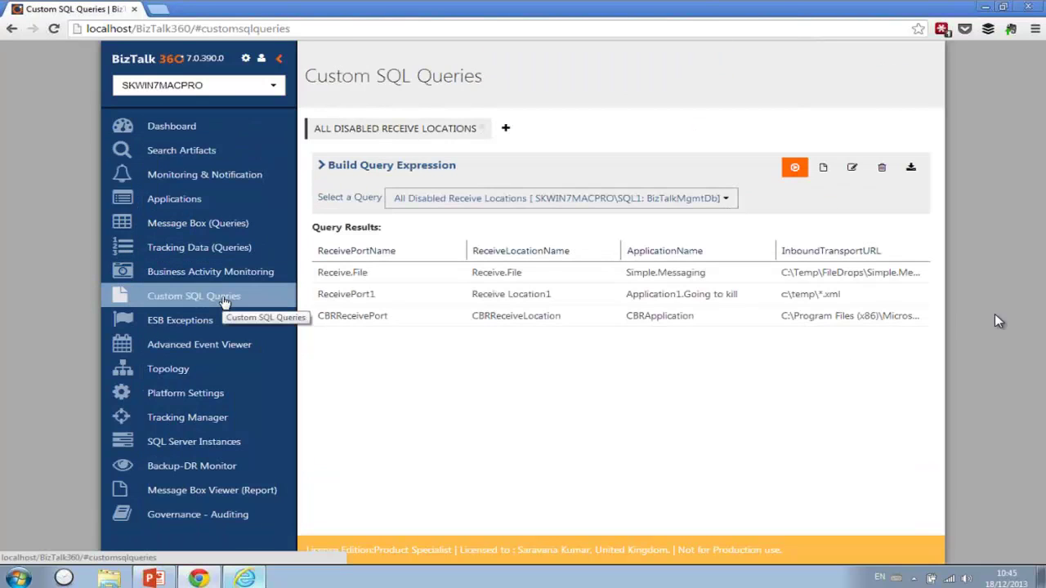
- Run the 'Large messages in tracking database' custom query and review its SQL without saving
click(621, 200)
click(549, 257)
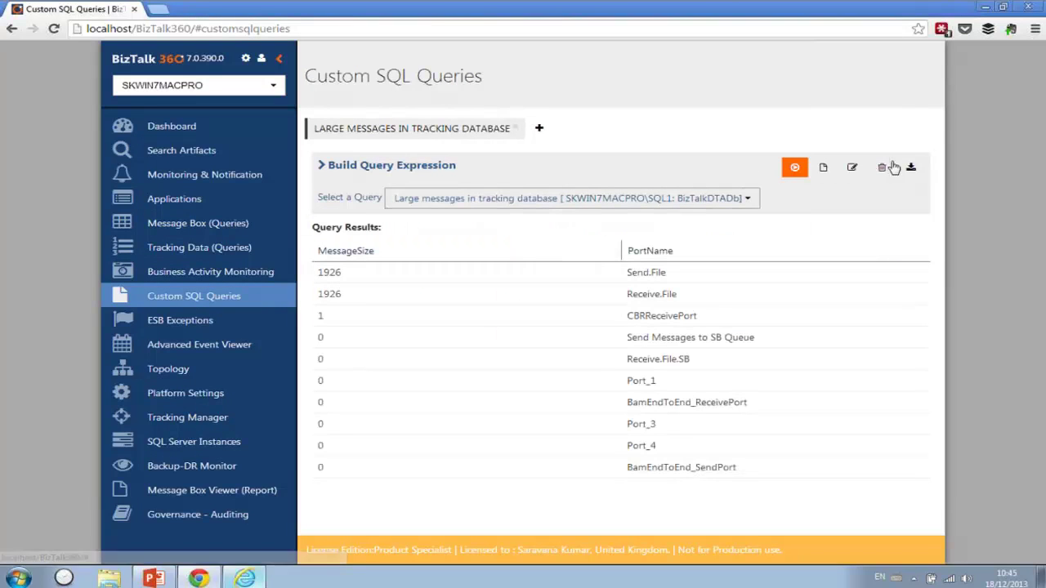
click(853, 172)
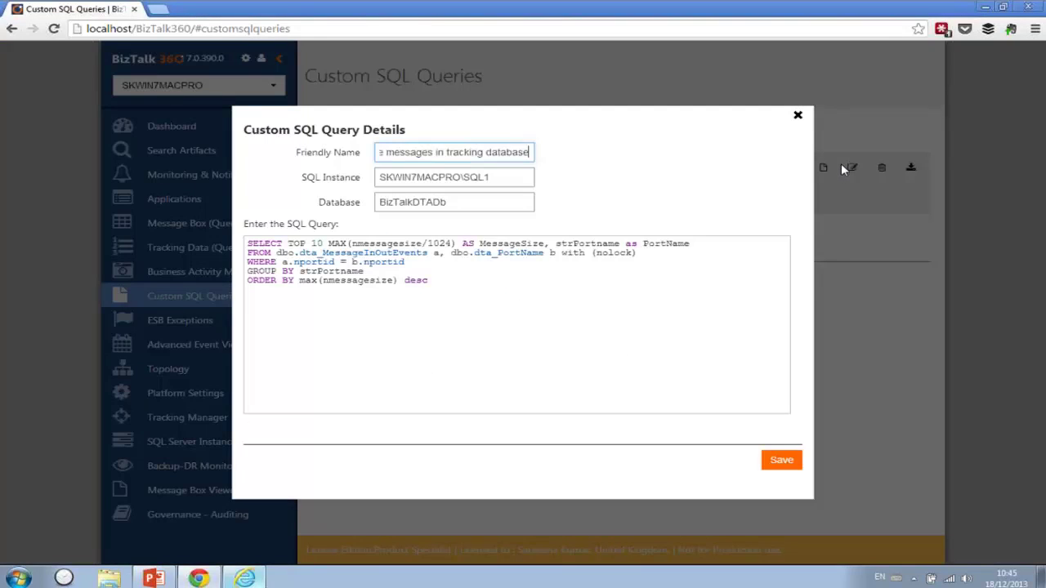
drag(447, 283, 184, 236)
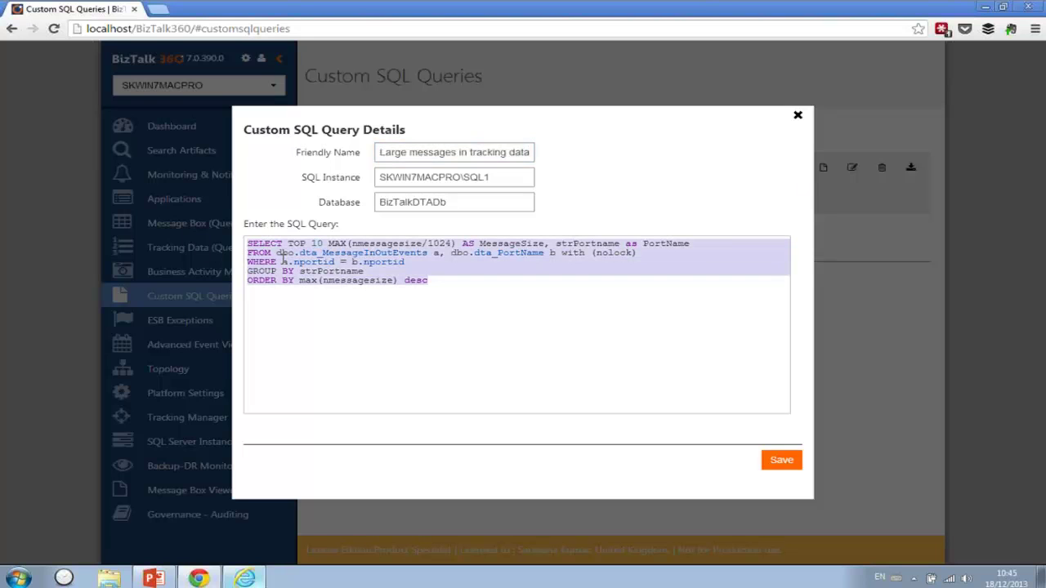
drag(418, 152, 712, 161)
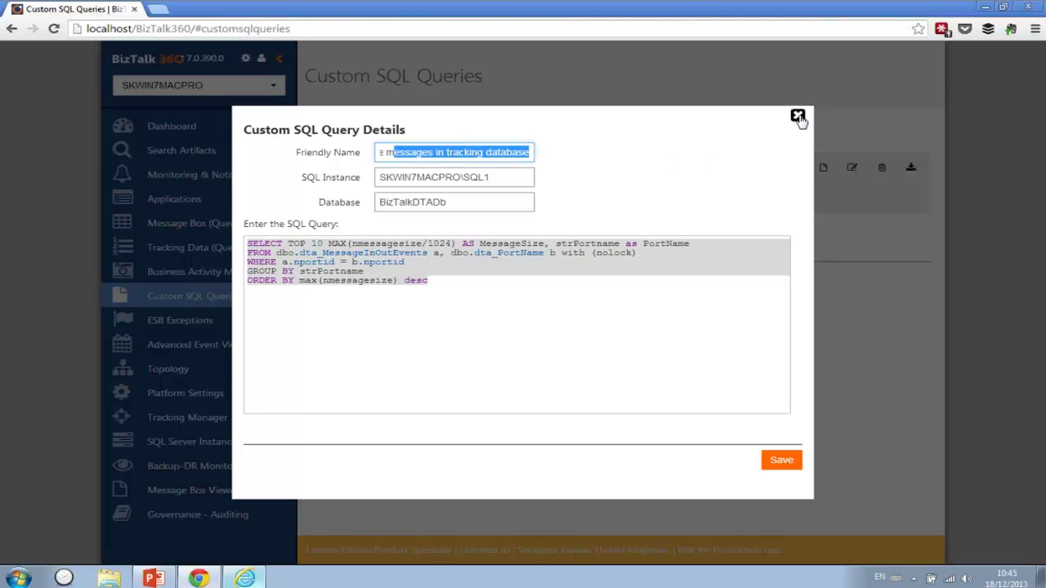
click(799, 117)
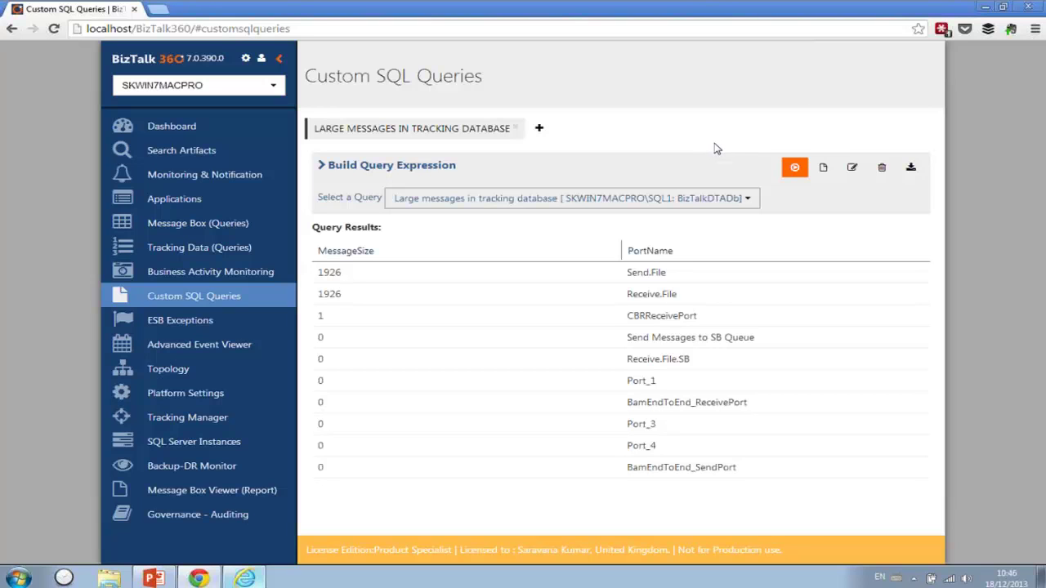
click(205, 326)
- Run the ESB exceptions query and inspect the second fault's exception details and messages
click(805, 169)
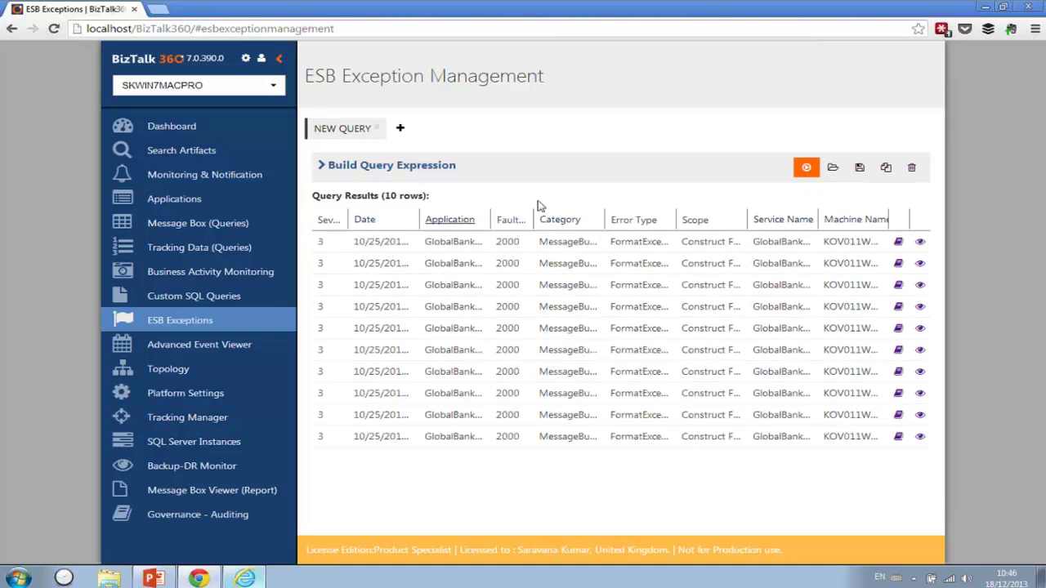
click(921, 264)
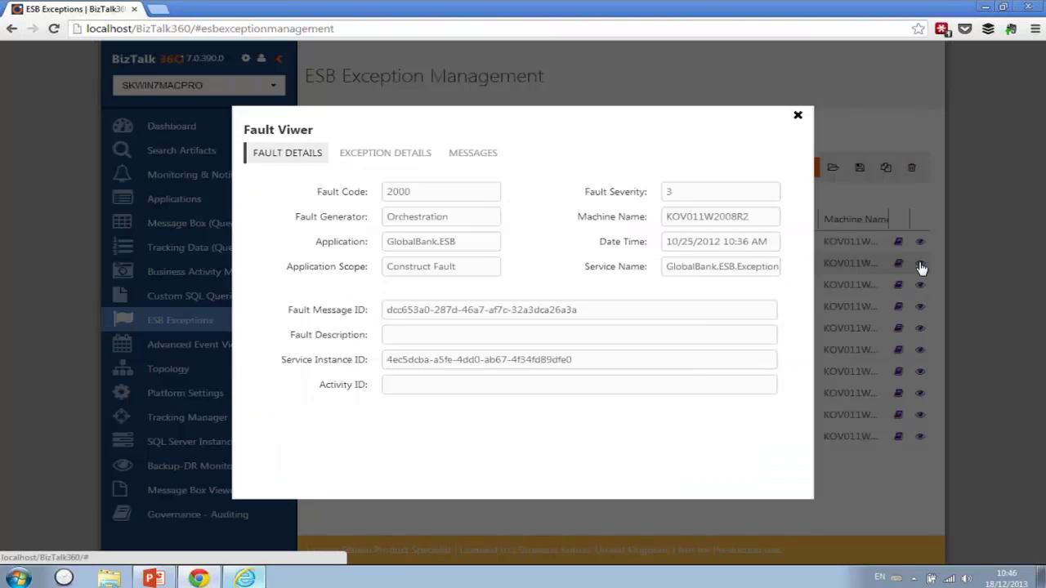
click(393, 155)
click(470, 155)
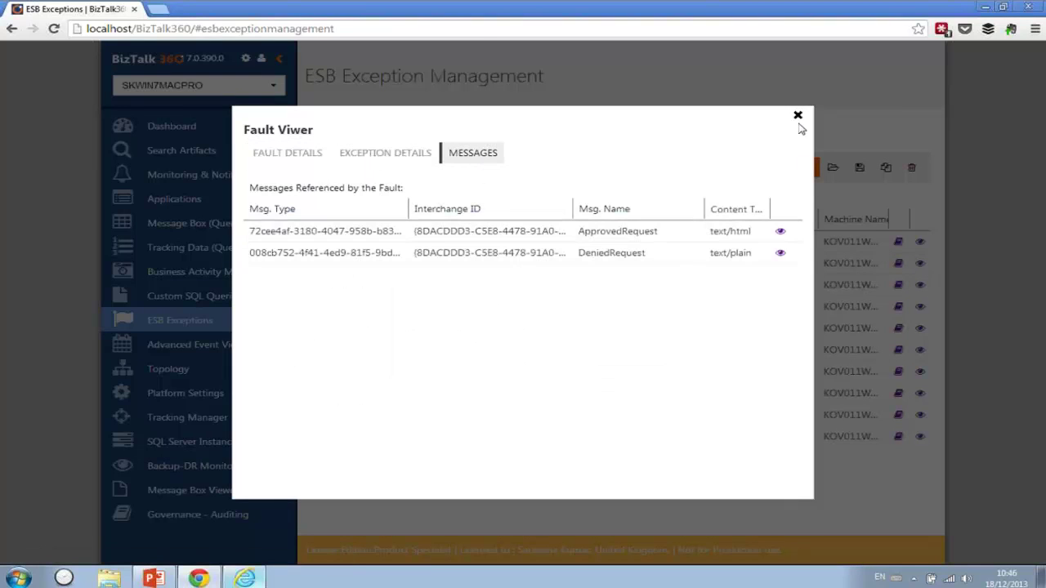
click(798, 116)
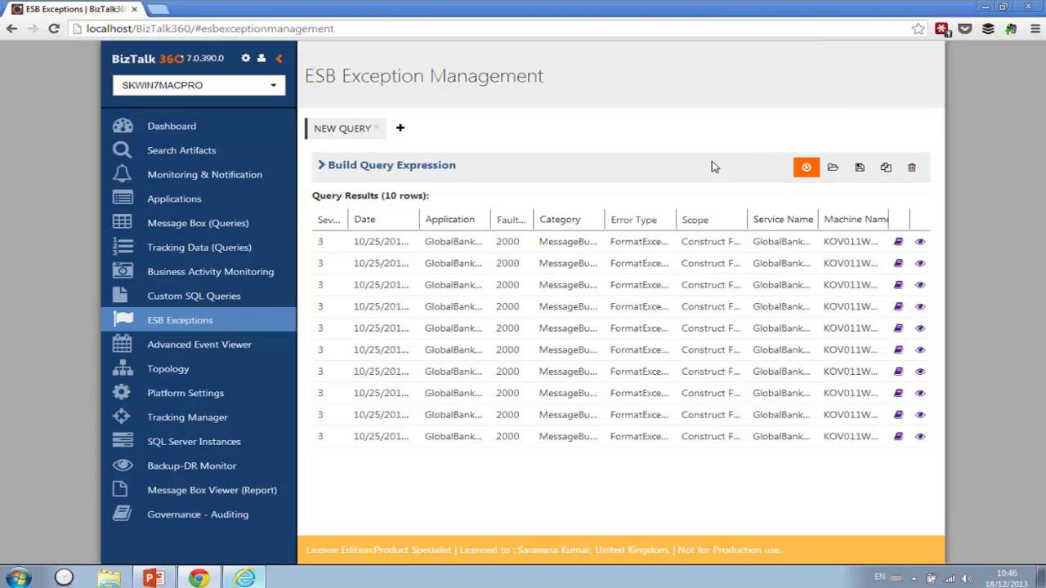
click(196, 353)
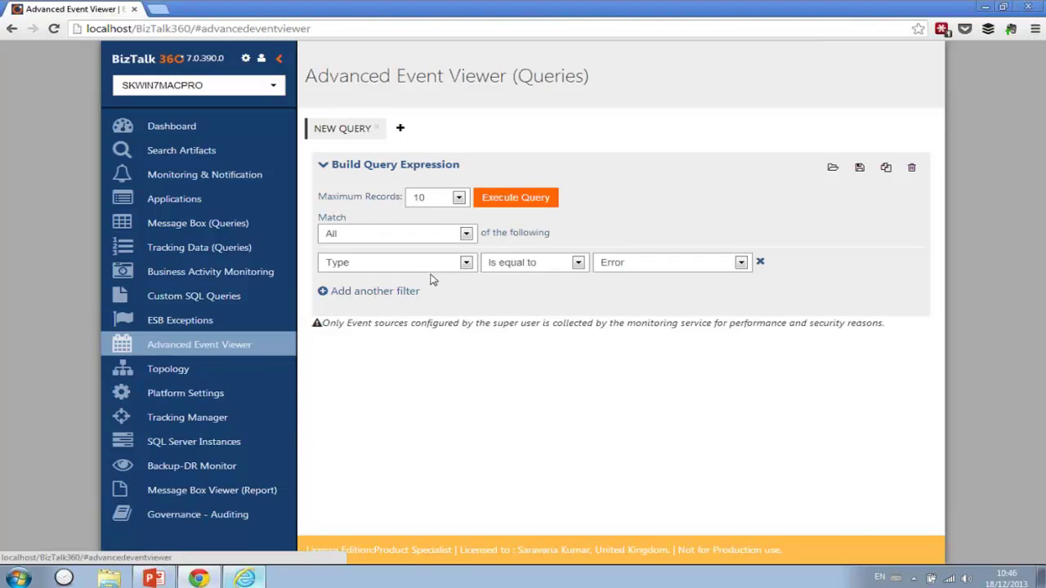
- Replace the newest error event's knowledge-base placeholder with the note 'I know the answer blau'
click(520, 202)
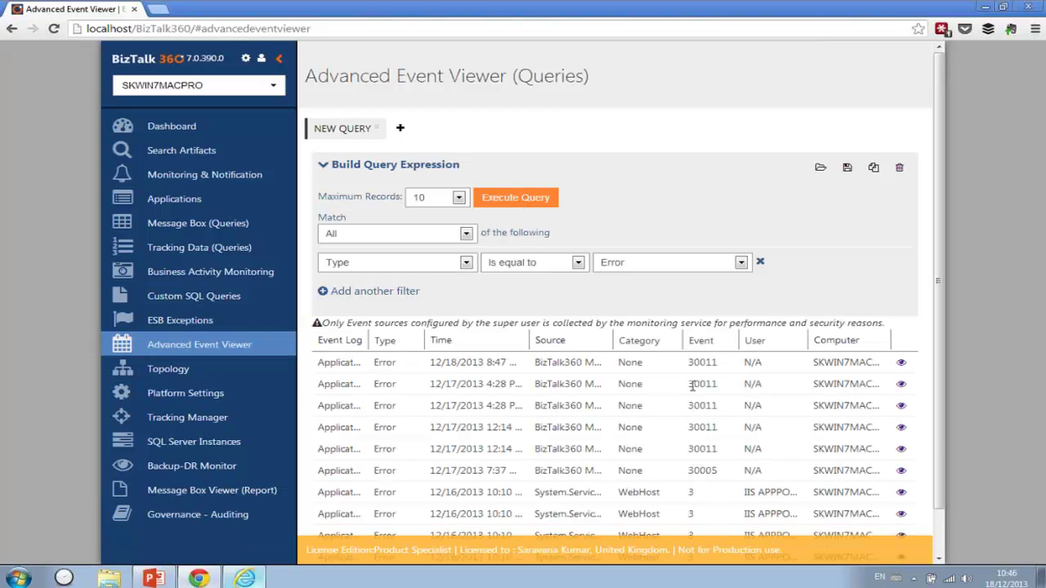
click(901, 362)
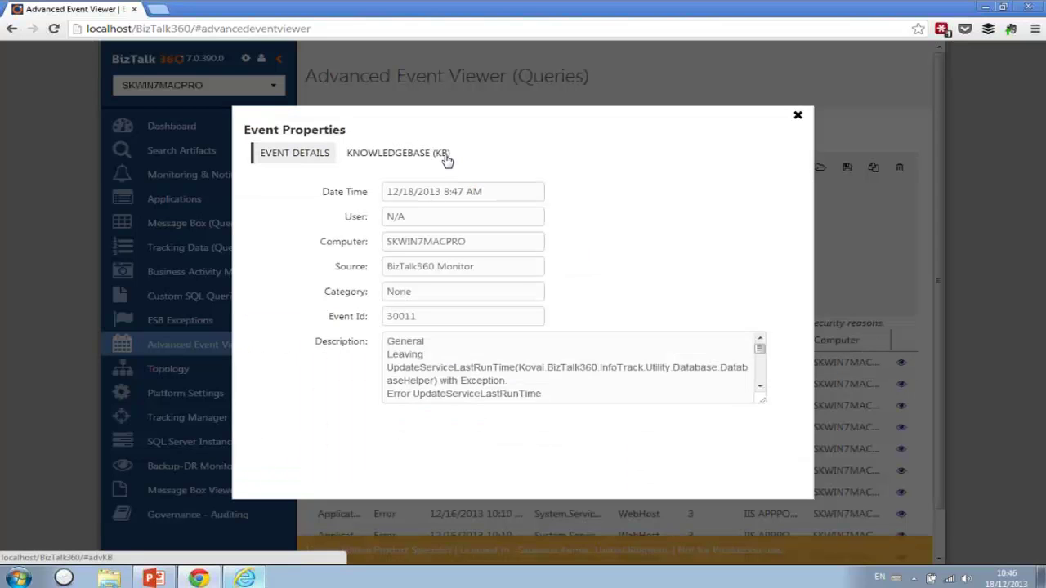
click(400, 161)
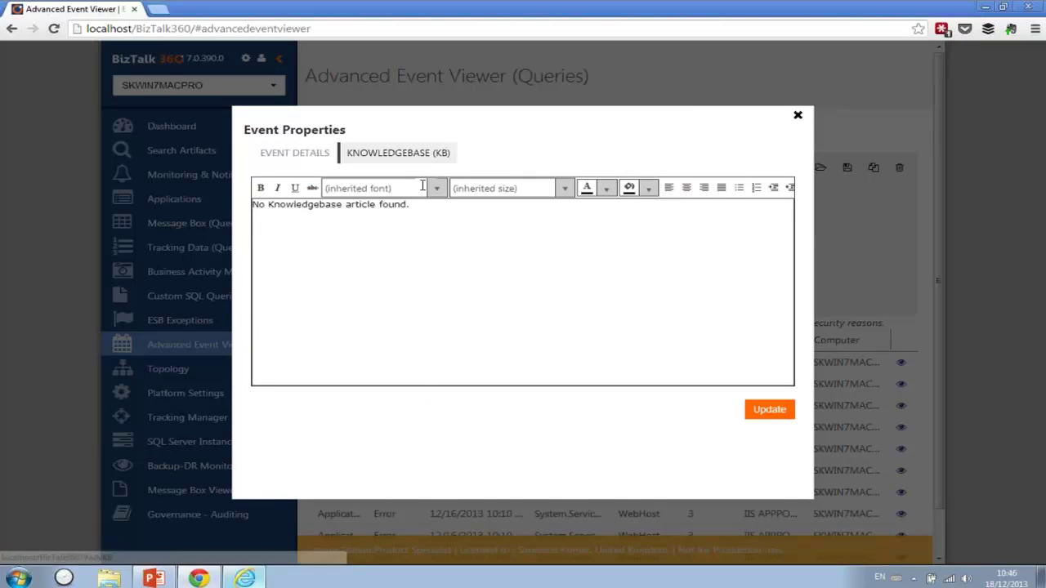
click(313, 162)
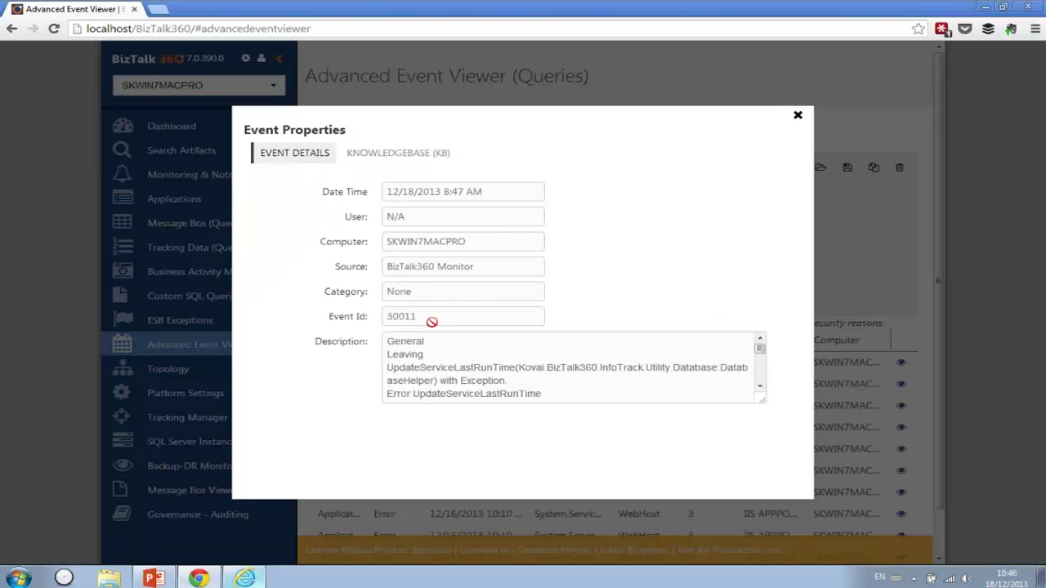
click(398, 156)
drag(413, 206, 94, 228)
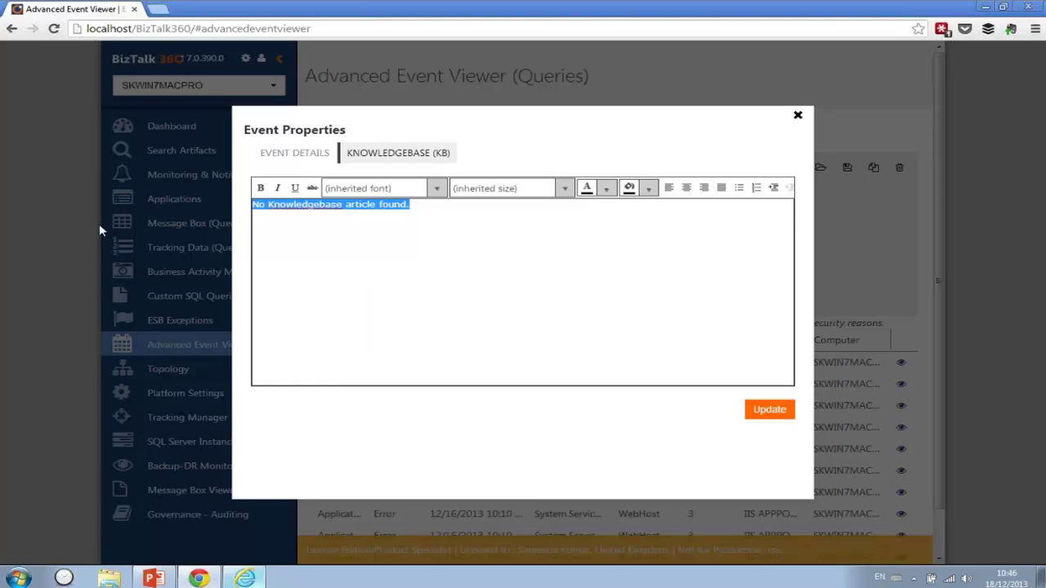
text(I know the answer blau)
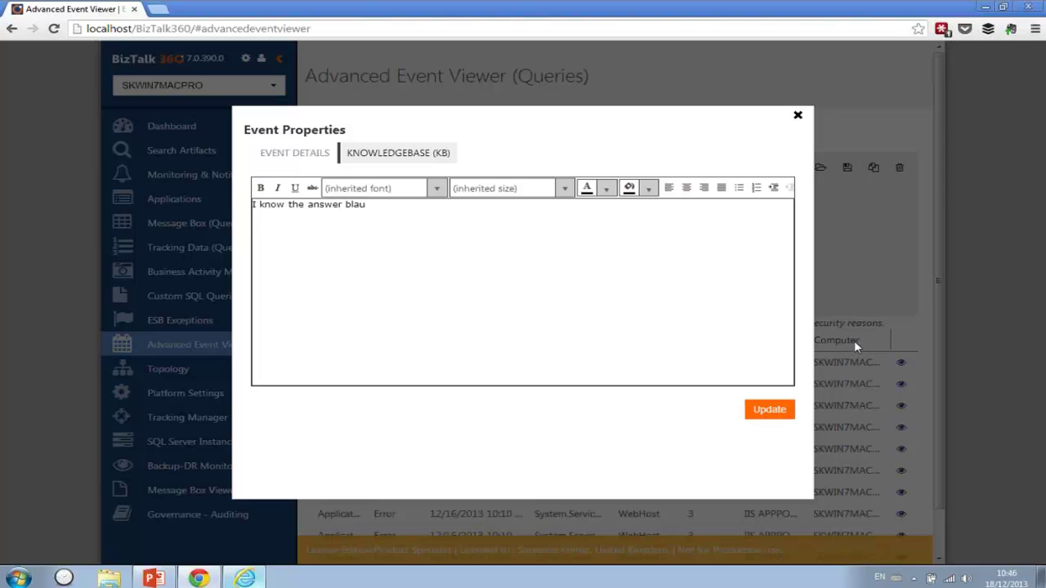
click(798, 118)
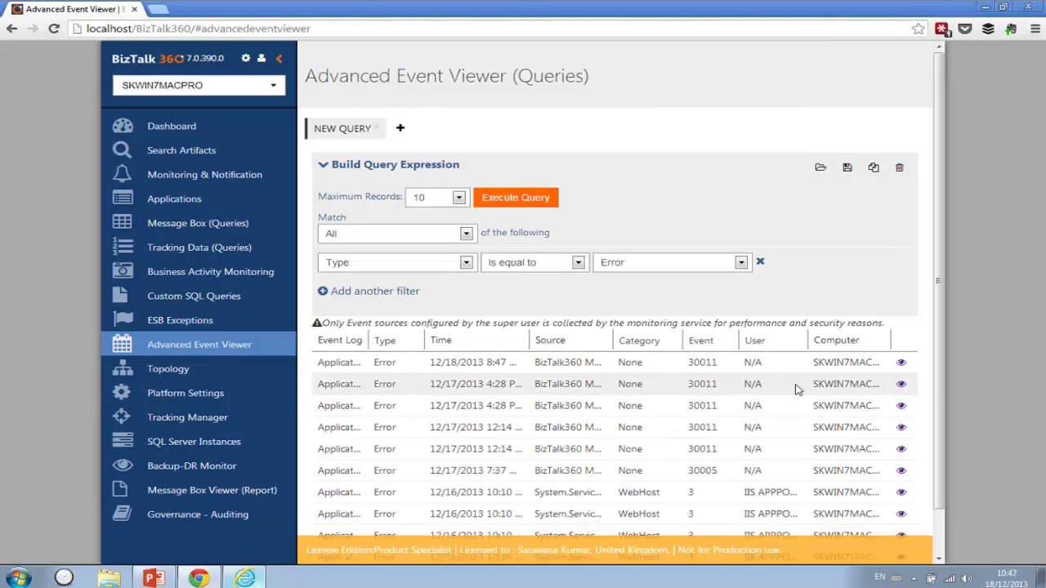
- Open the BizTalkServerApplication host from Topology and Platform Settings > Hosts
click(160, 376)
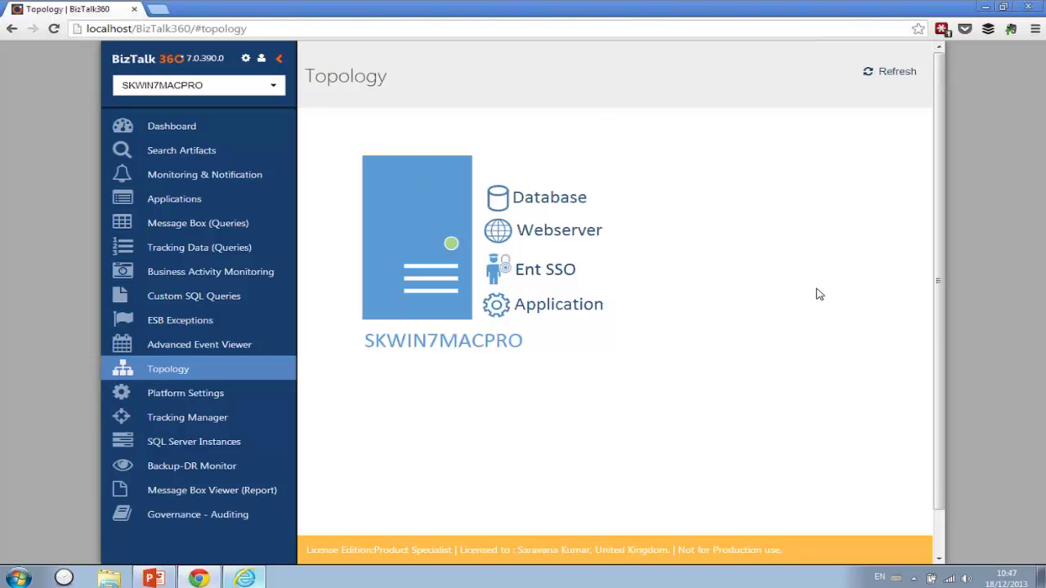
click(209, 398)
click(351, 115)
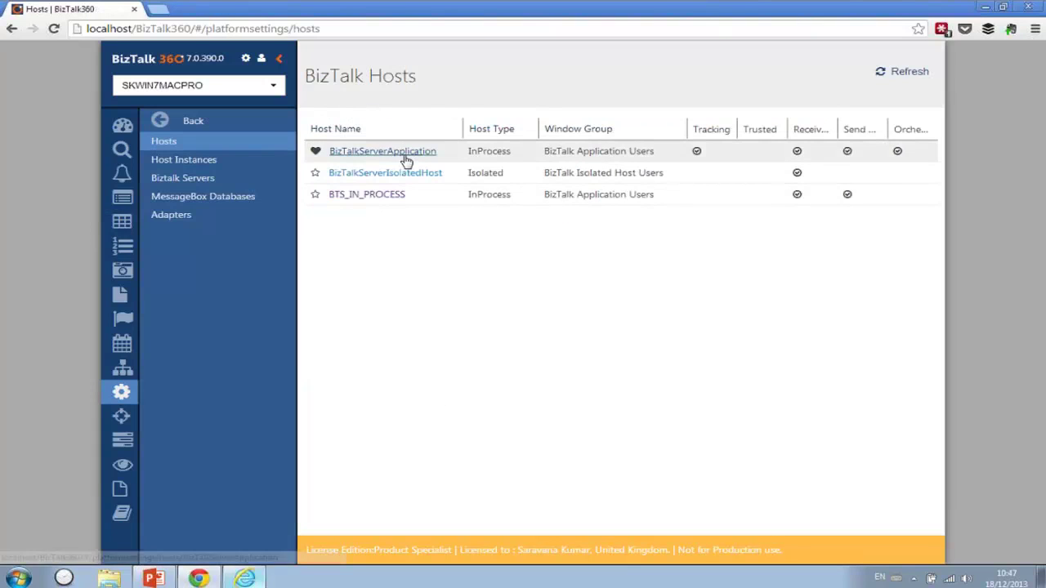
click(402, 153)
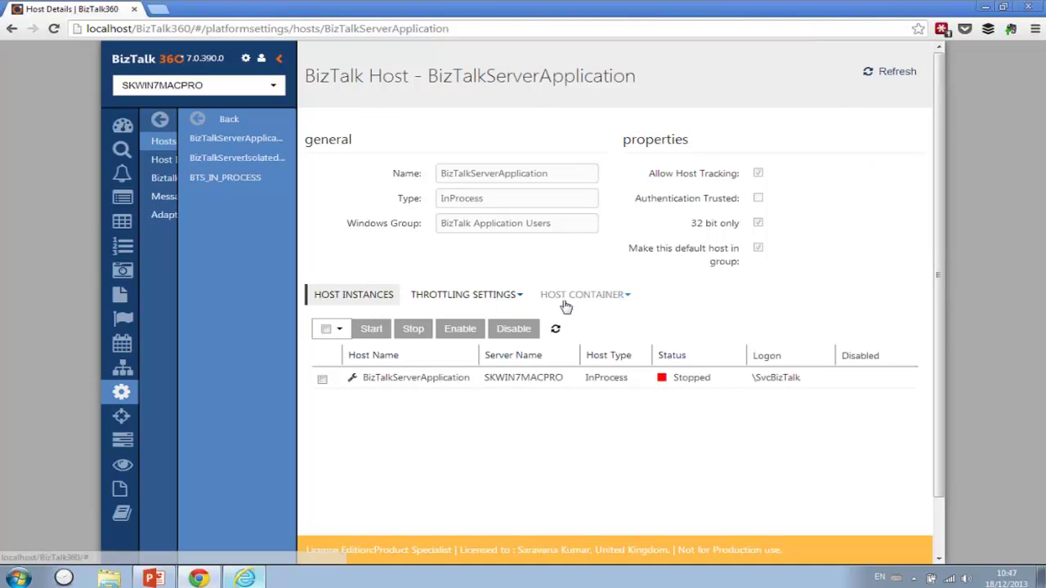
- Review the host's orchestrations, receive ports, send ports and host instances
click(609, 301)
click(605, 315)
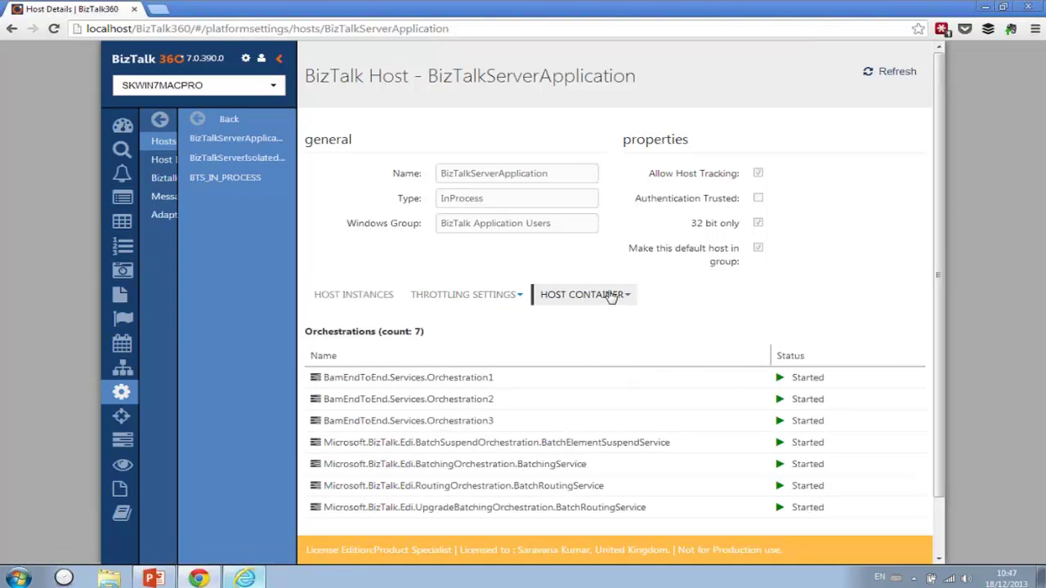
click(611, 296)
click(612, 332)
click(613, 296)
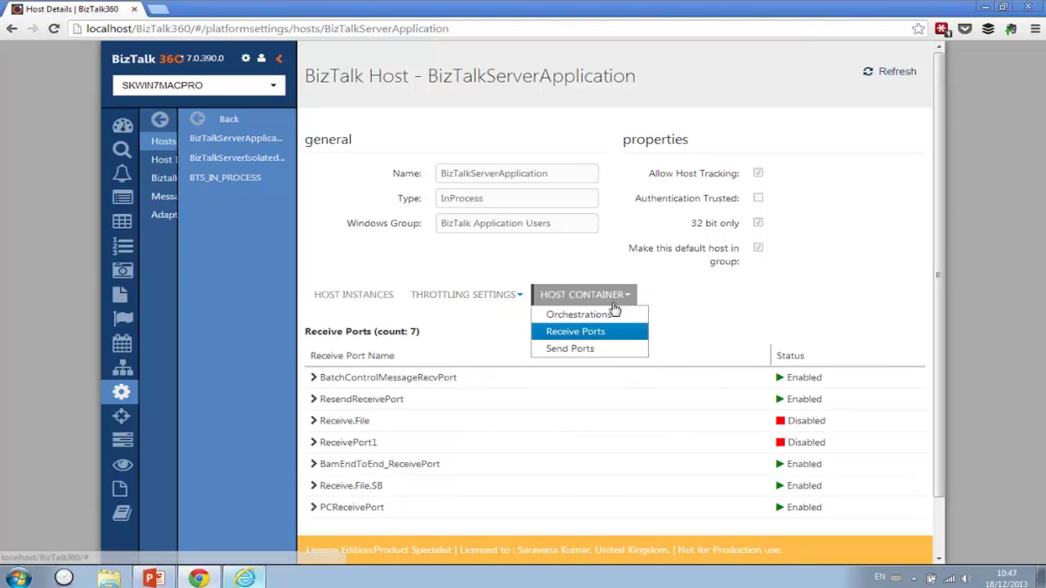
click(605, 350)
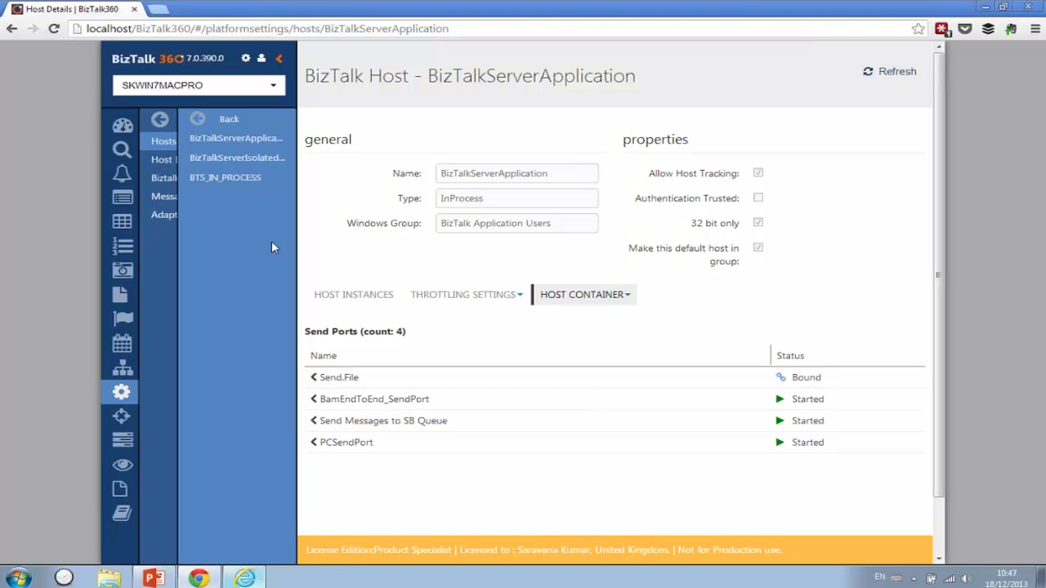
click(176, 161)
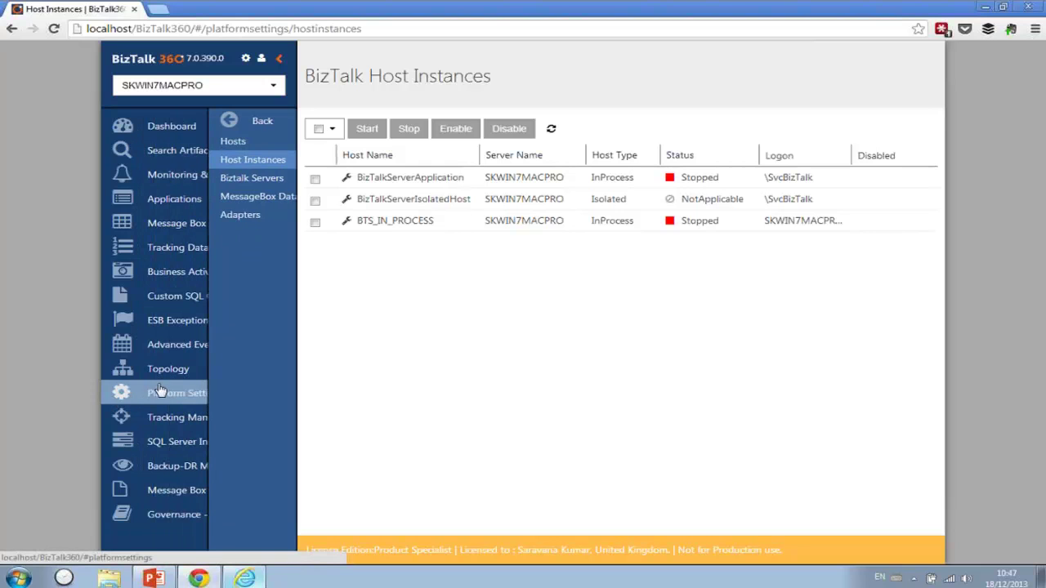
click(157, 395)
click(176, 422)
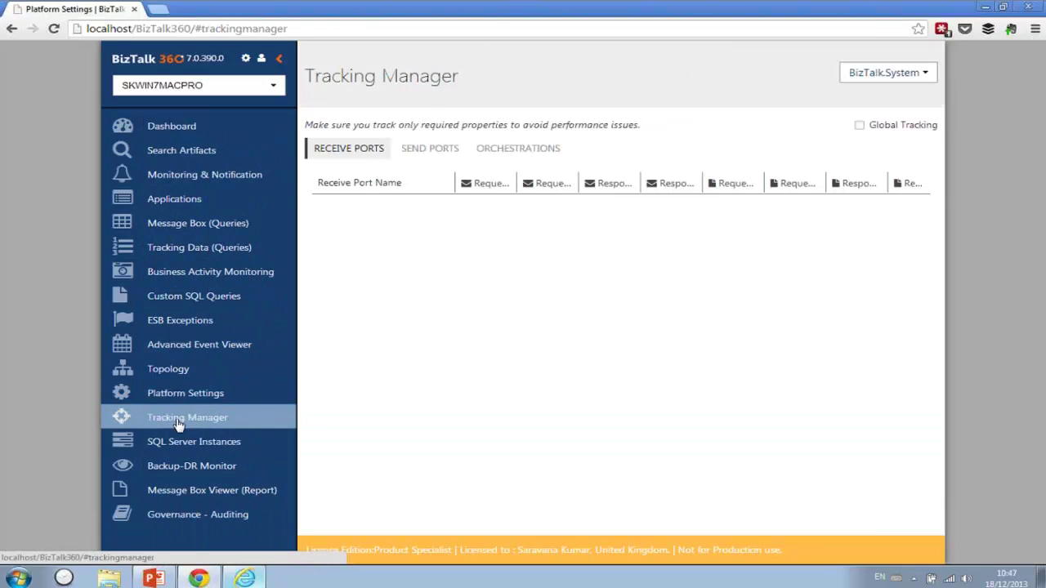
- Check BizTalk EDI Application's tracking settings for send ports, orchestrations and receive ports
click(883, 79)
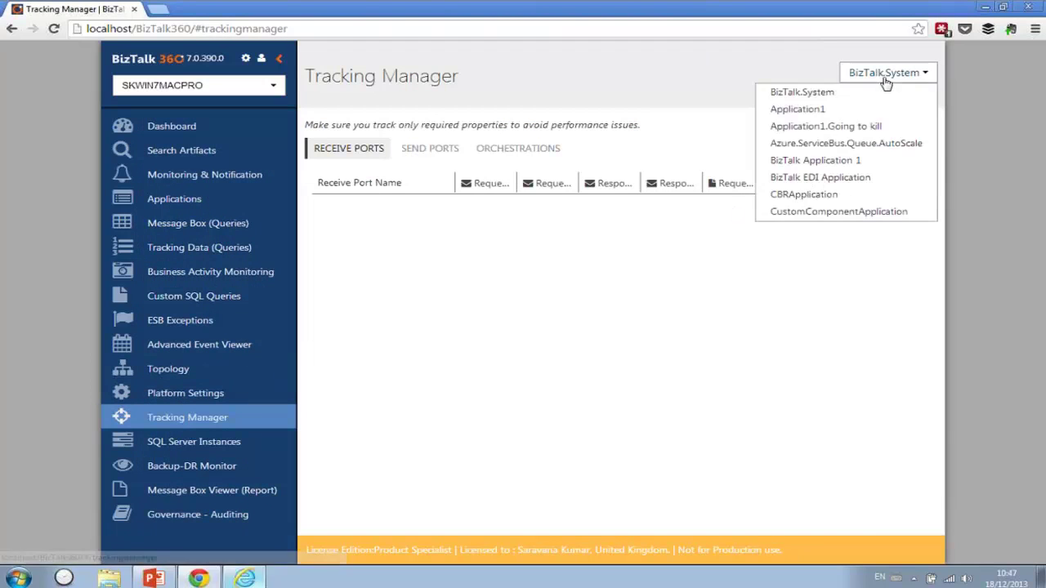
click(846, 178)
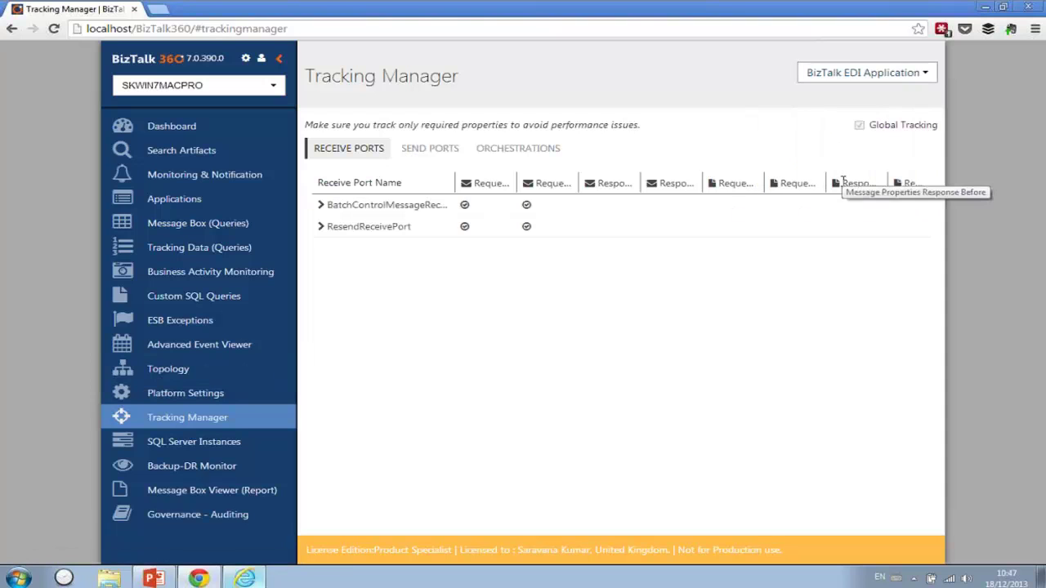
click(433, 156)
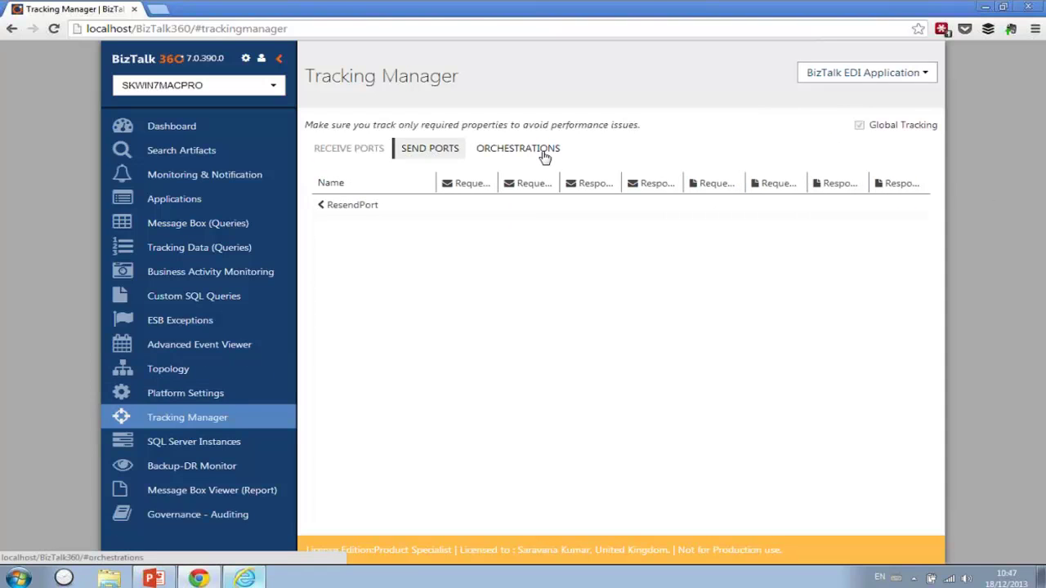
click(544, 156)
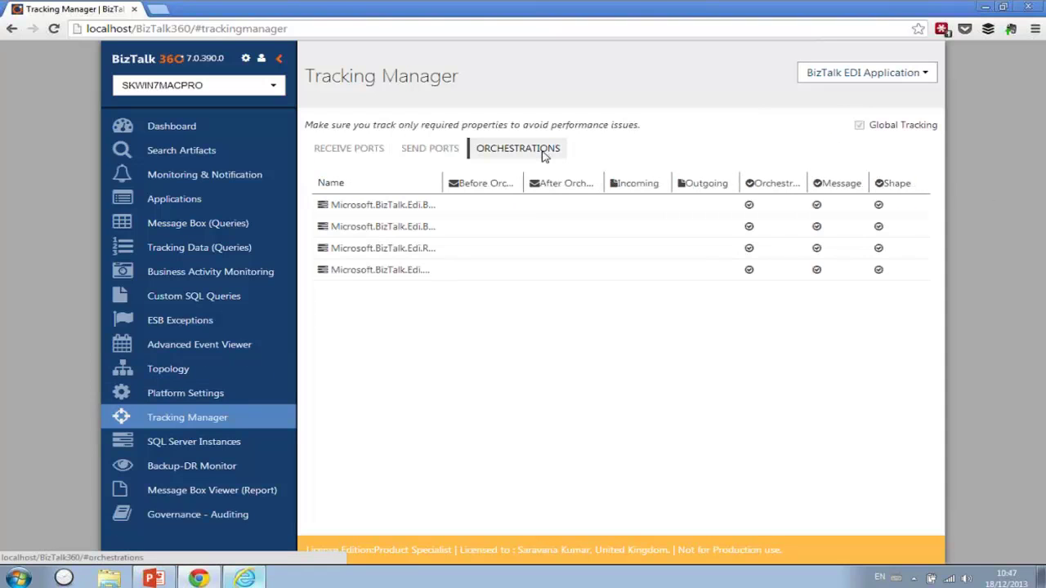
click(420, 157)
click(353, 155)
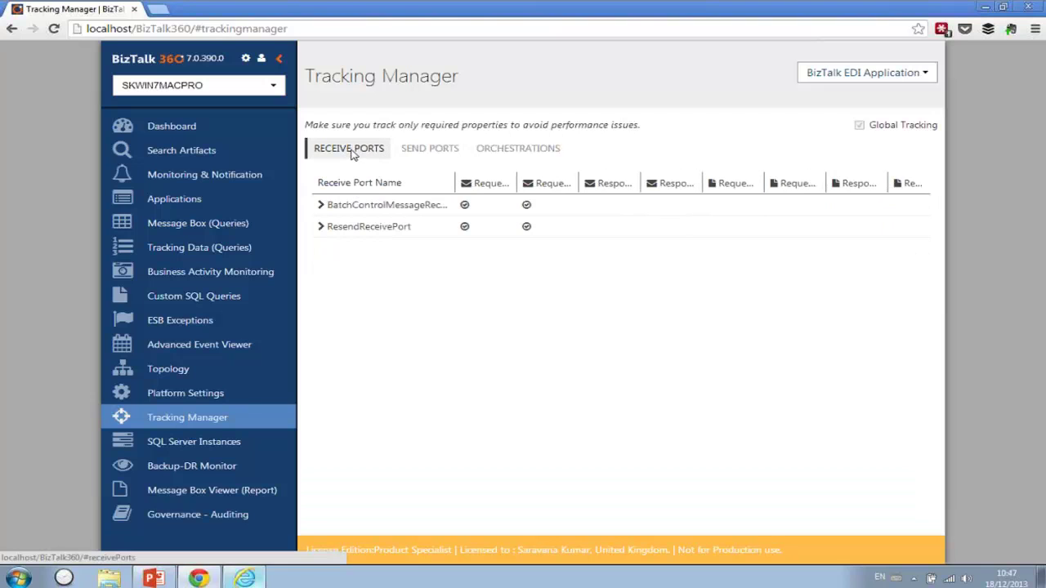
- View the SQL Server instances and the Backup-DR Monitor, cancelling standby configuration
click(206, 446)
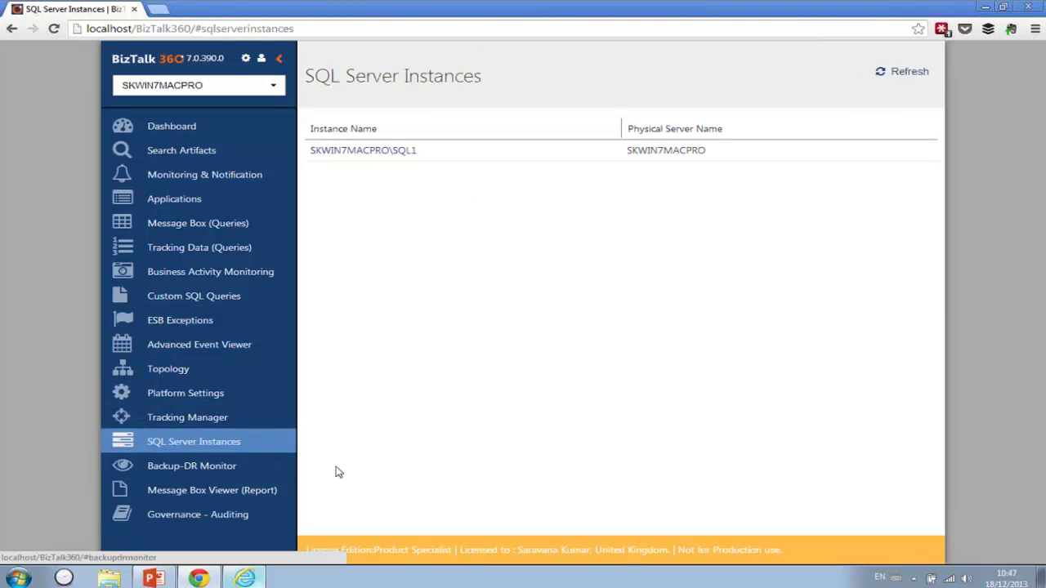
click(210, 468)
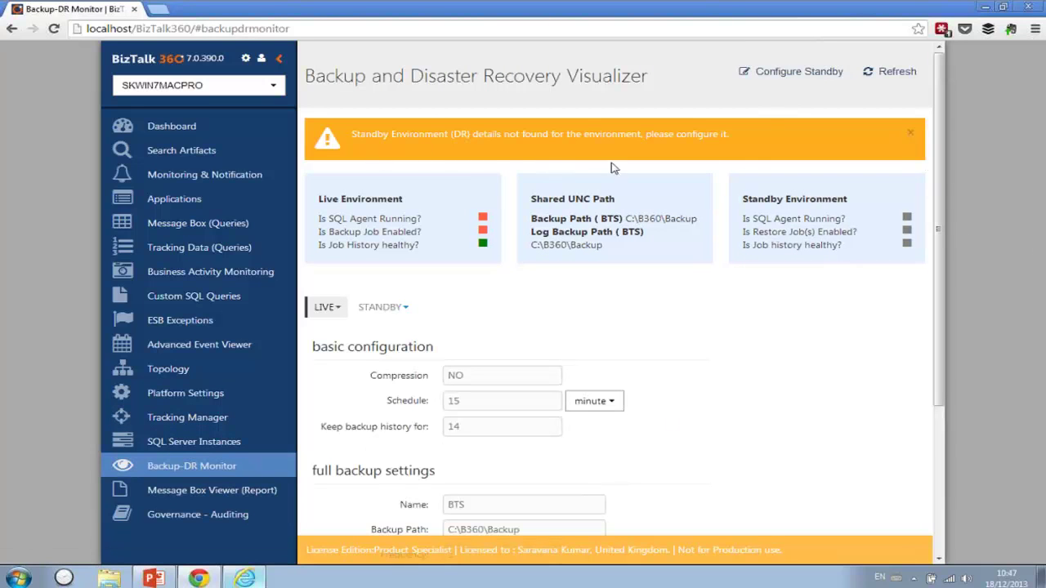
click(796, 73)
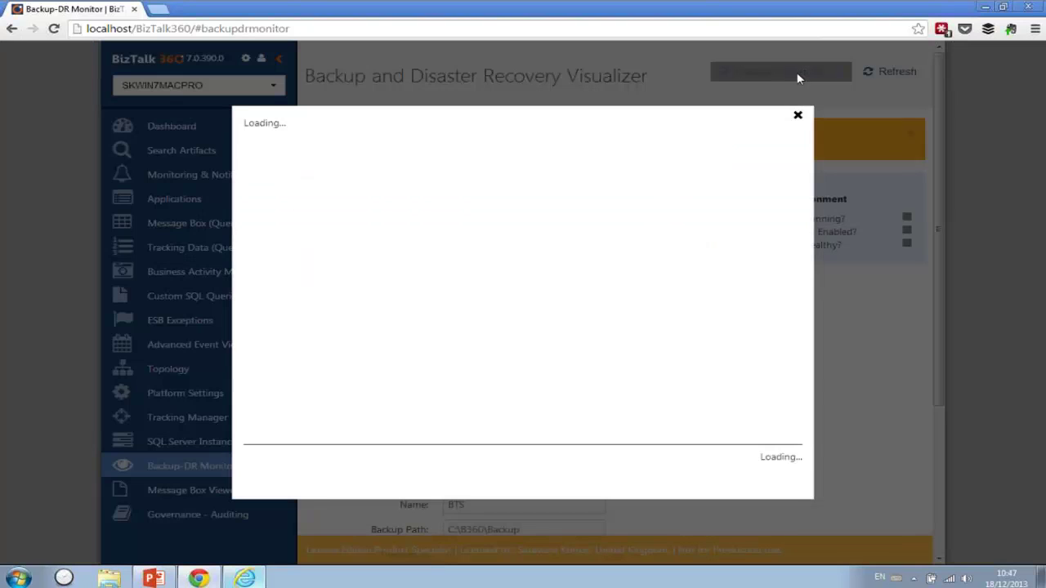
click(798, 117)
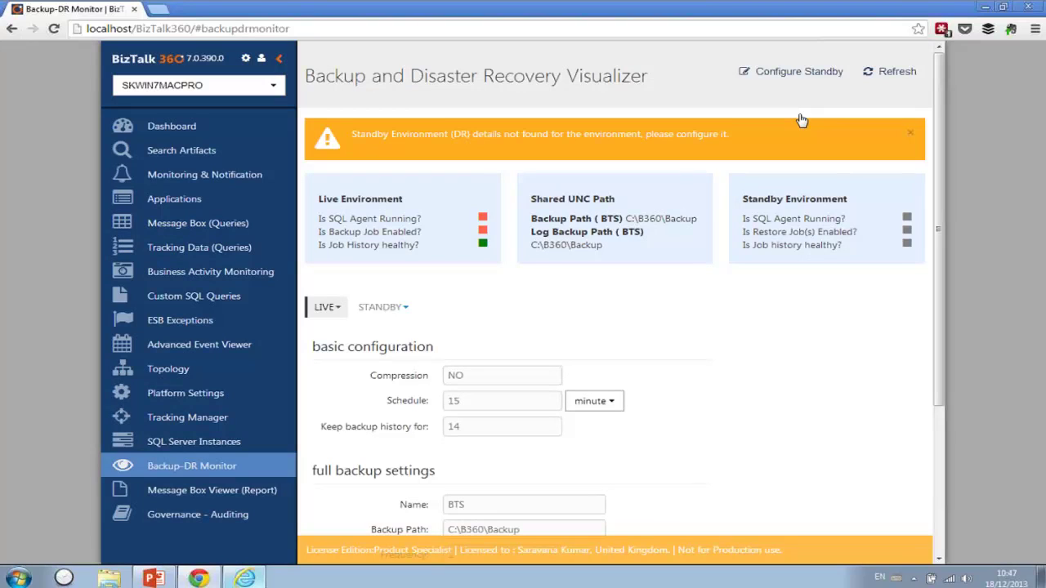
- Load the 12/16/2013 7:22 AM report in the Message Box Viewer
click(238, 497)
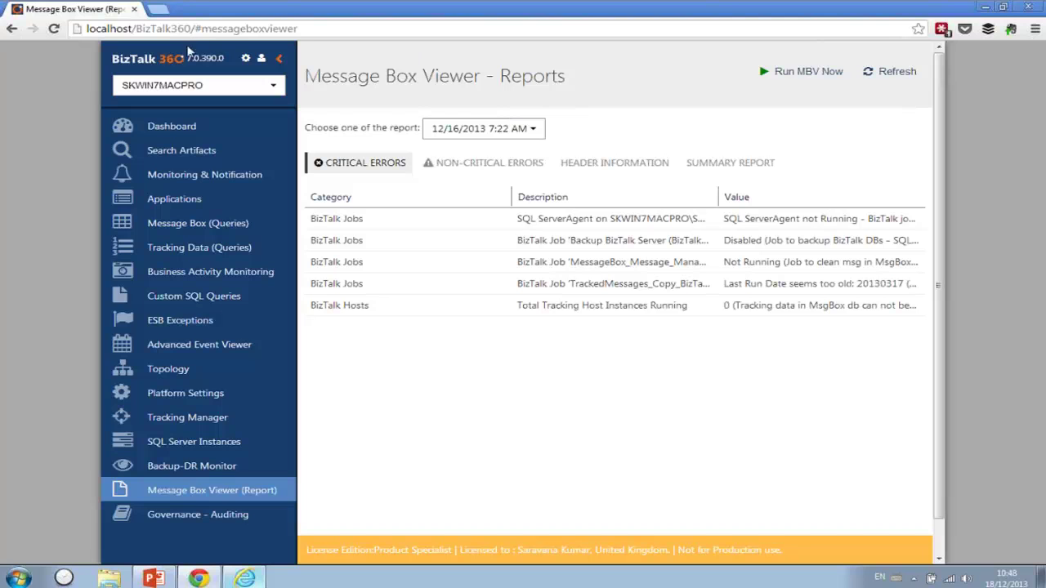
click(458, 129)
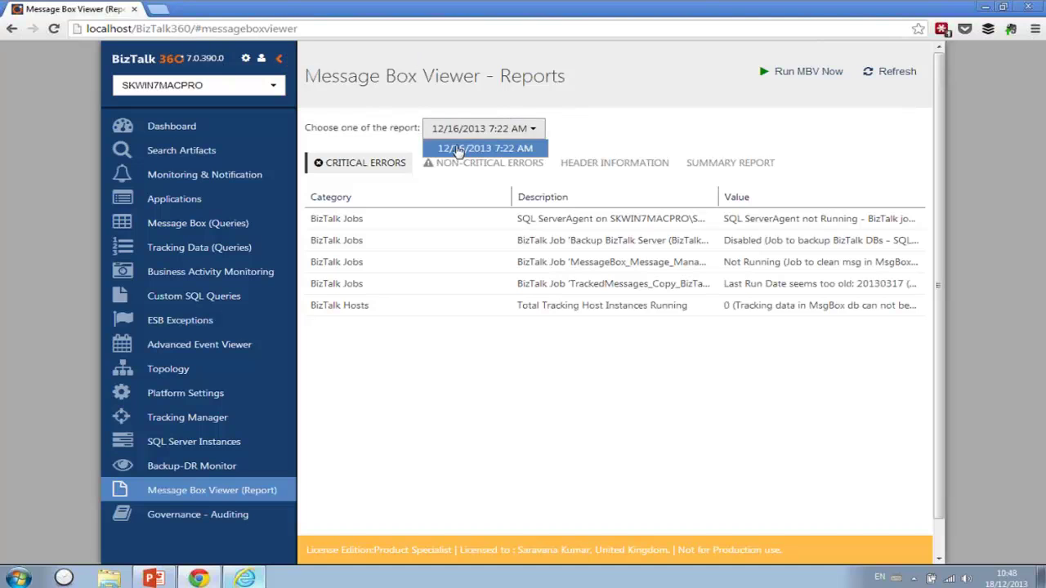
click(459, 150)
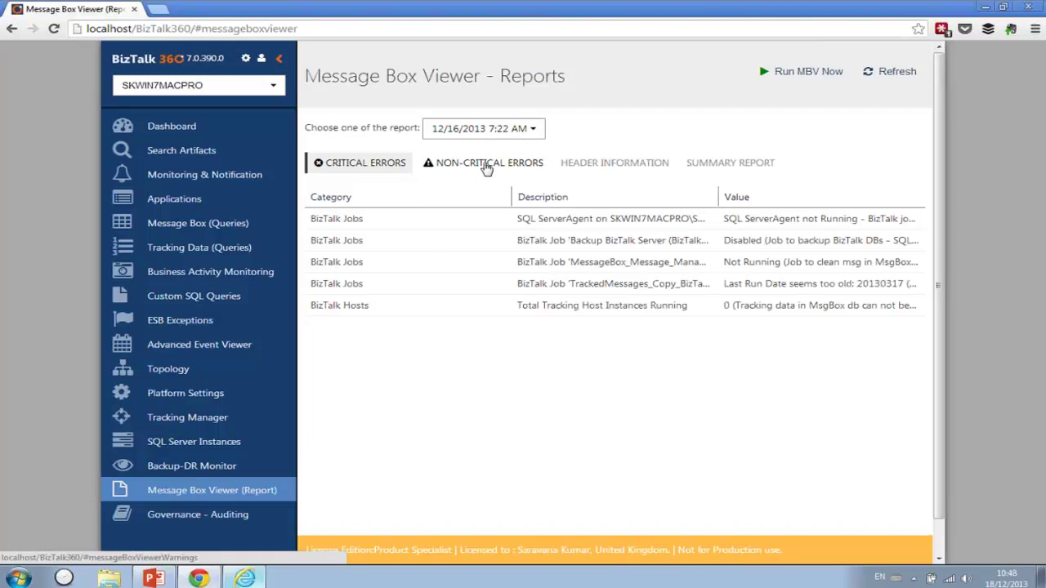
- Check the report's non-critical errors and header information, then open Governance/Audit's host instance activities on SKWIN7MACPRO
click(487, 168)
click(594, 166)
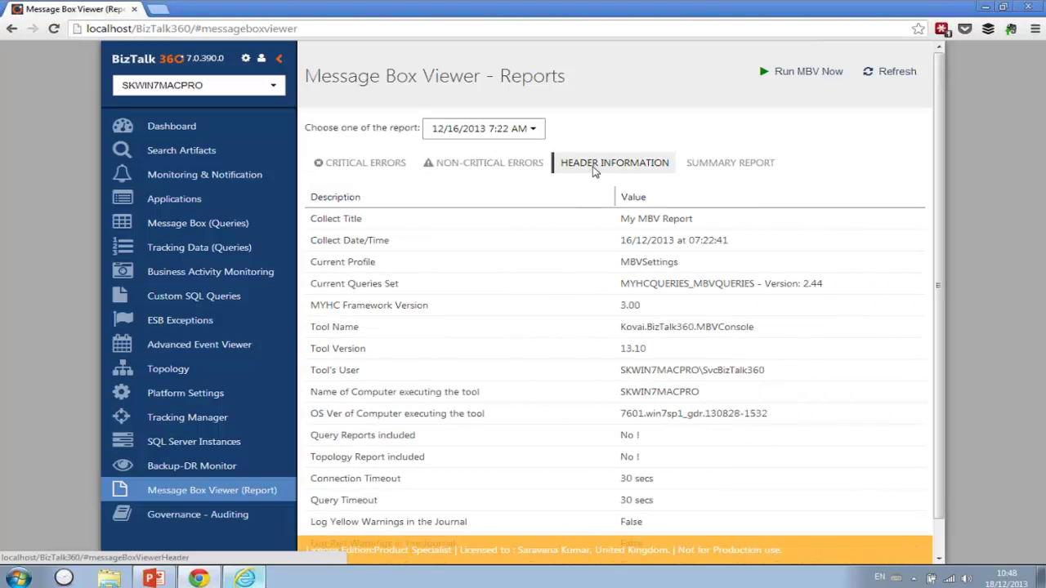
click(188, 521)
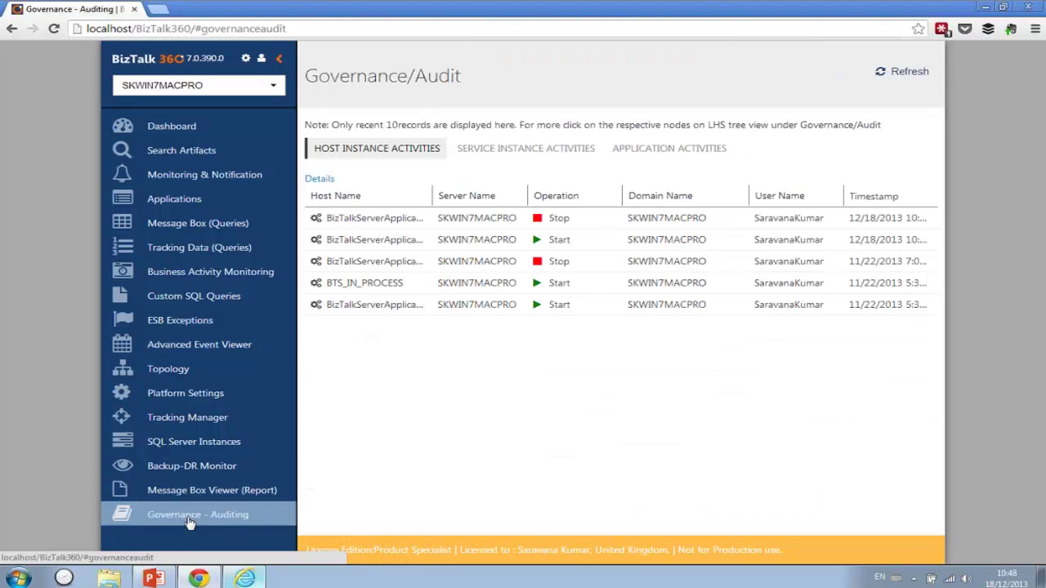